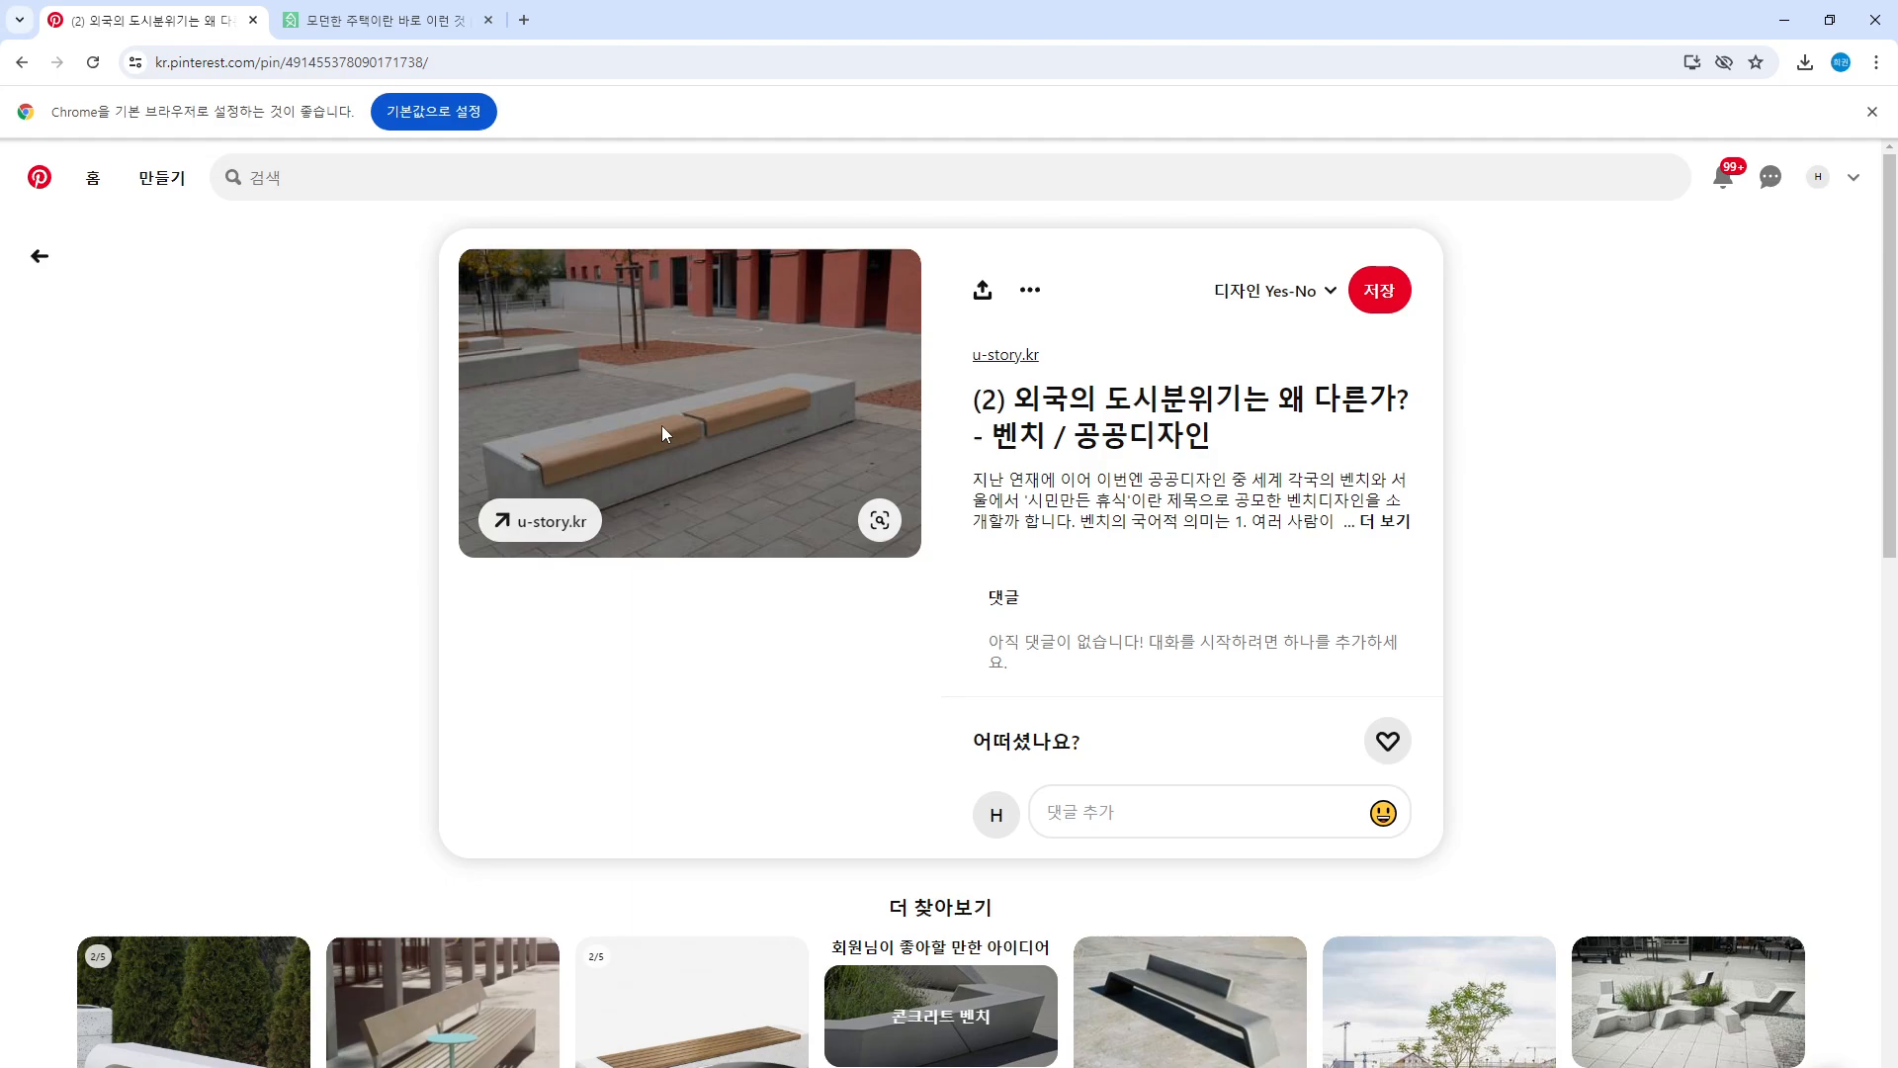
Leave the bench reference page and switch to the empty SketchUp model
scroll(680, 453, "down", 4)
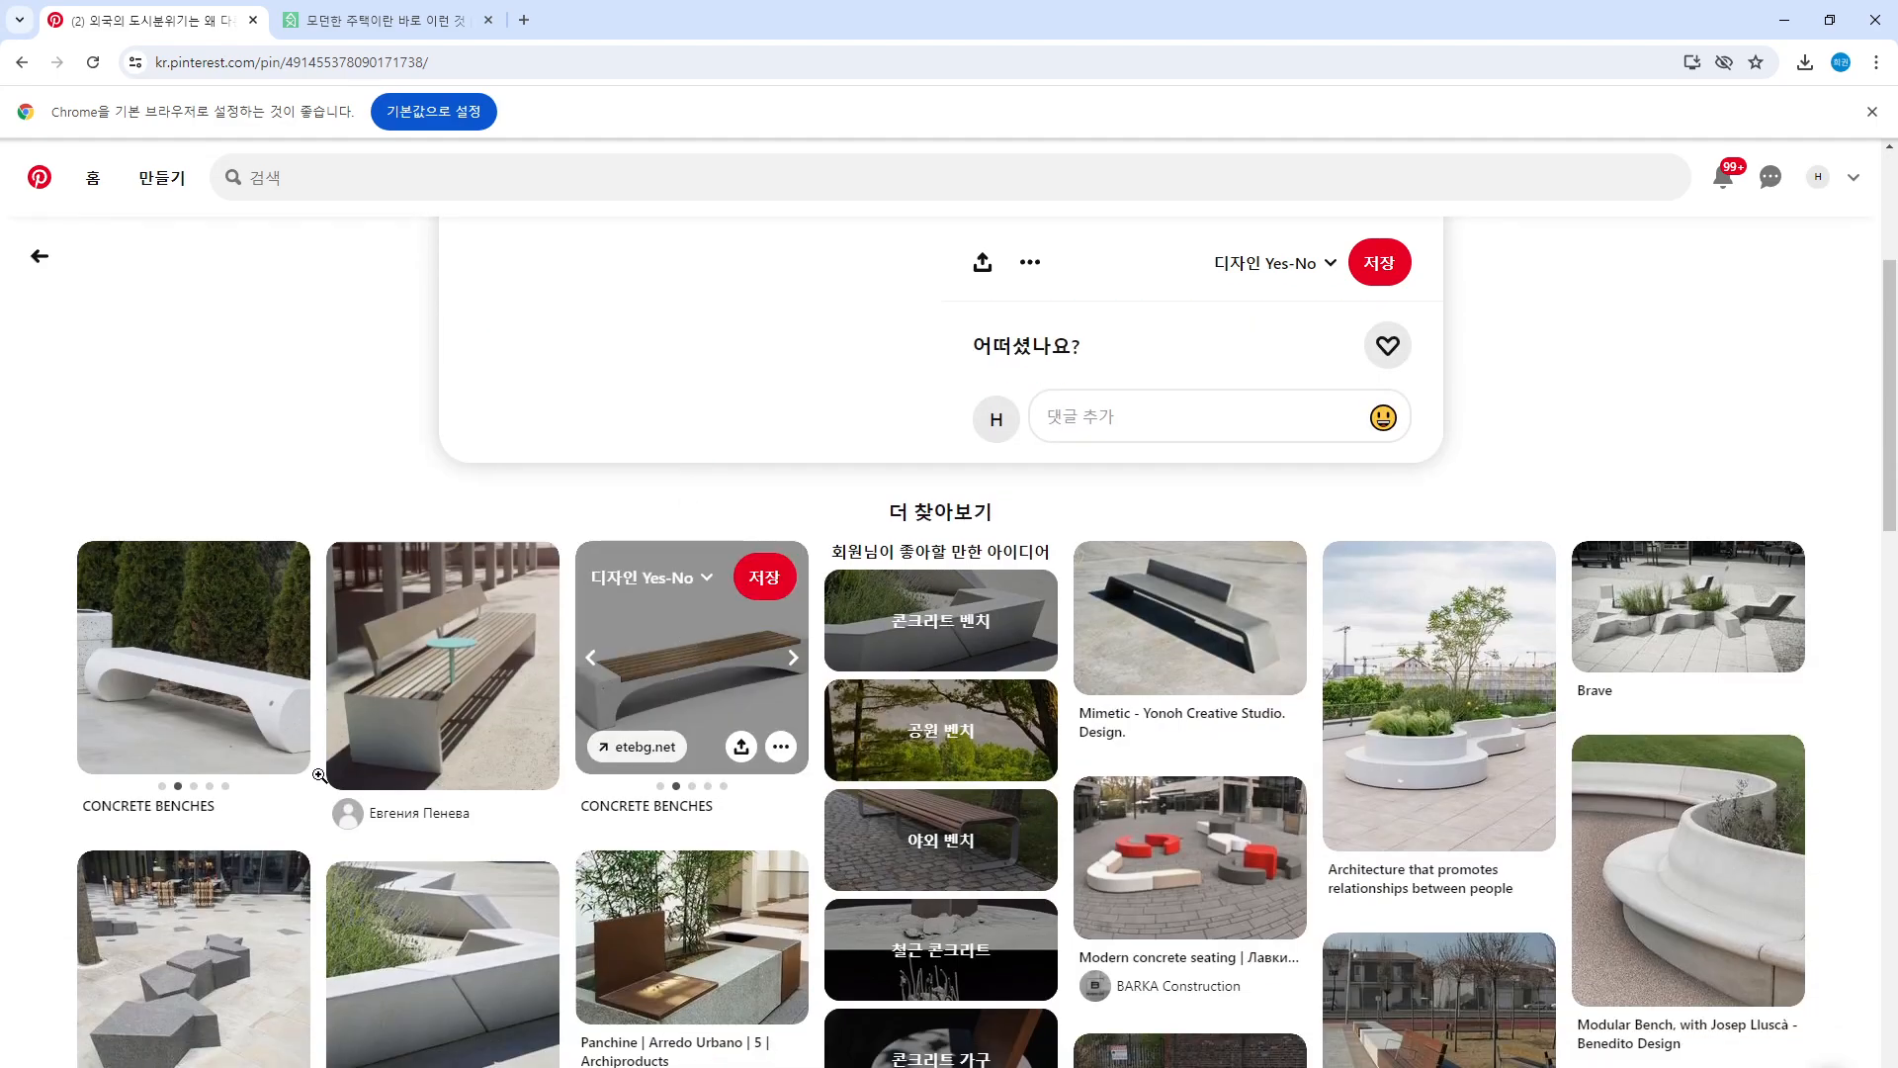
scroll(636, 698, "up", 4)
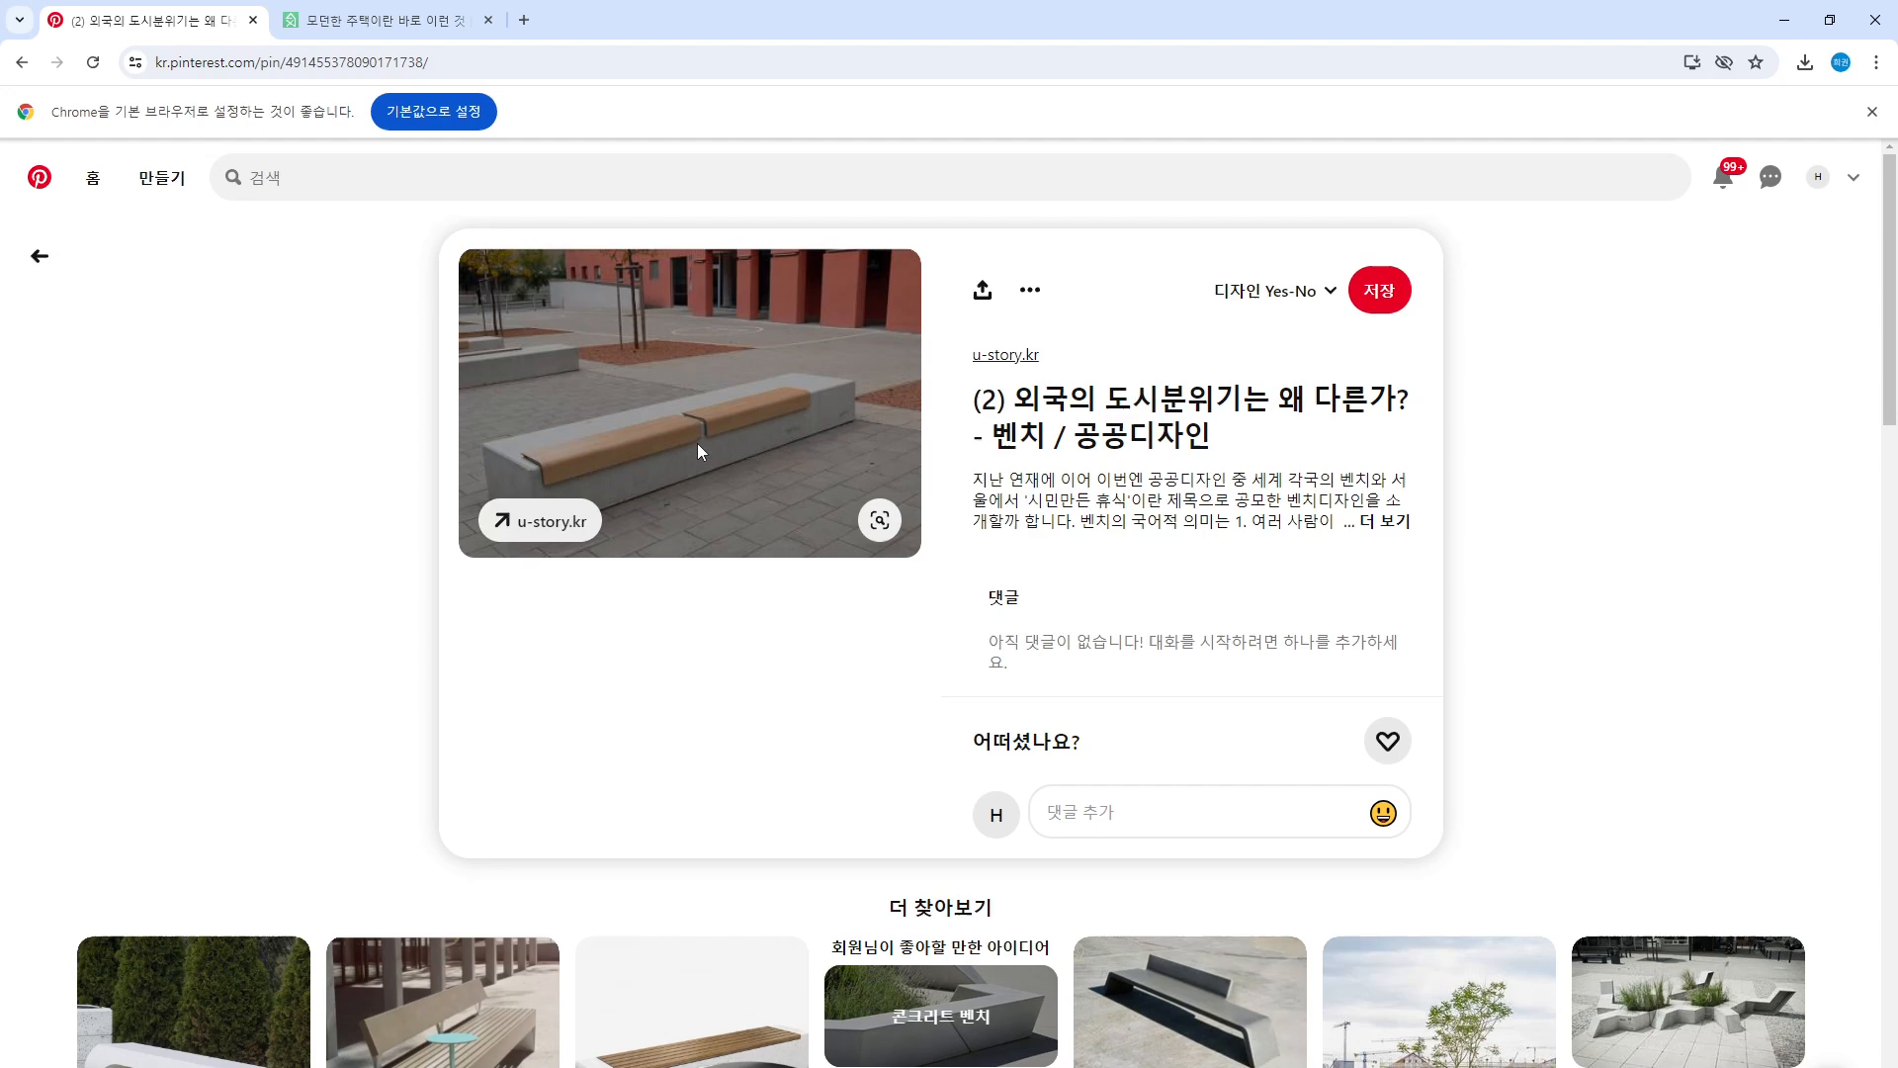
left_click(1786, 20)
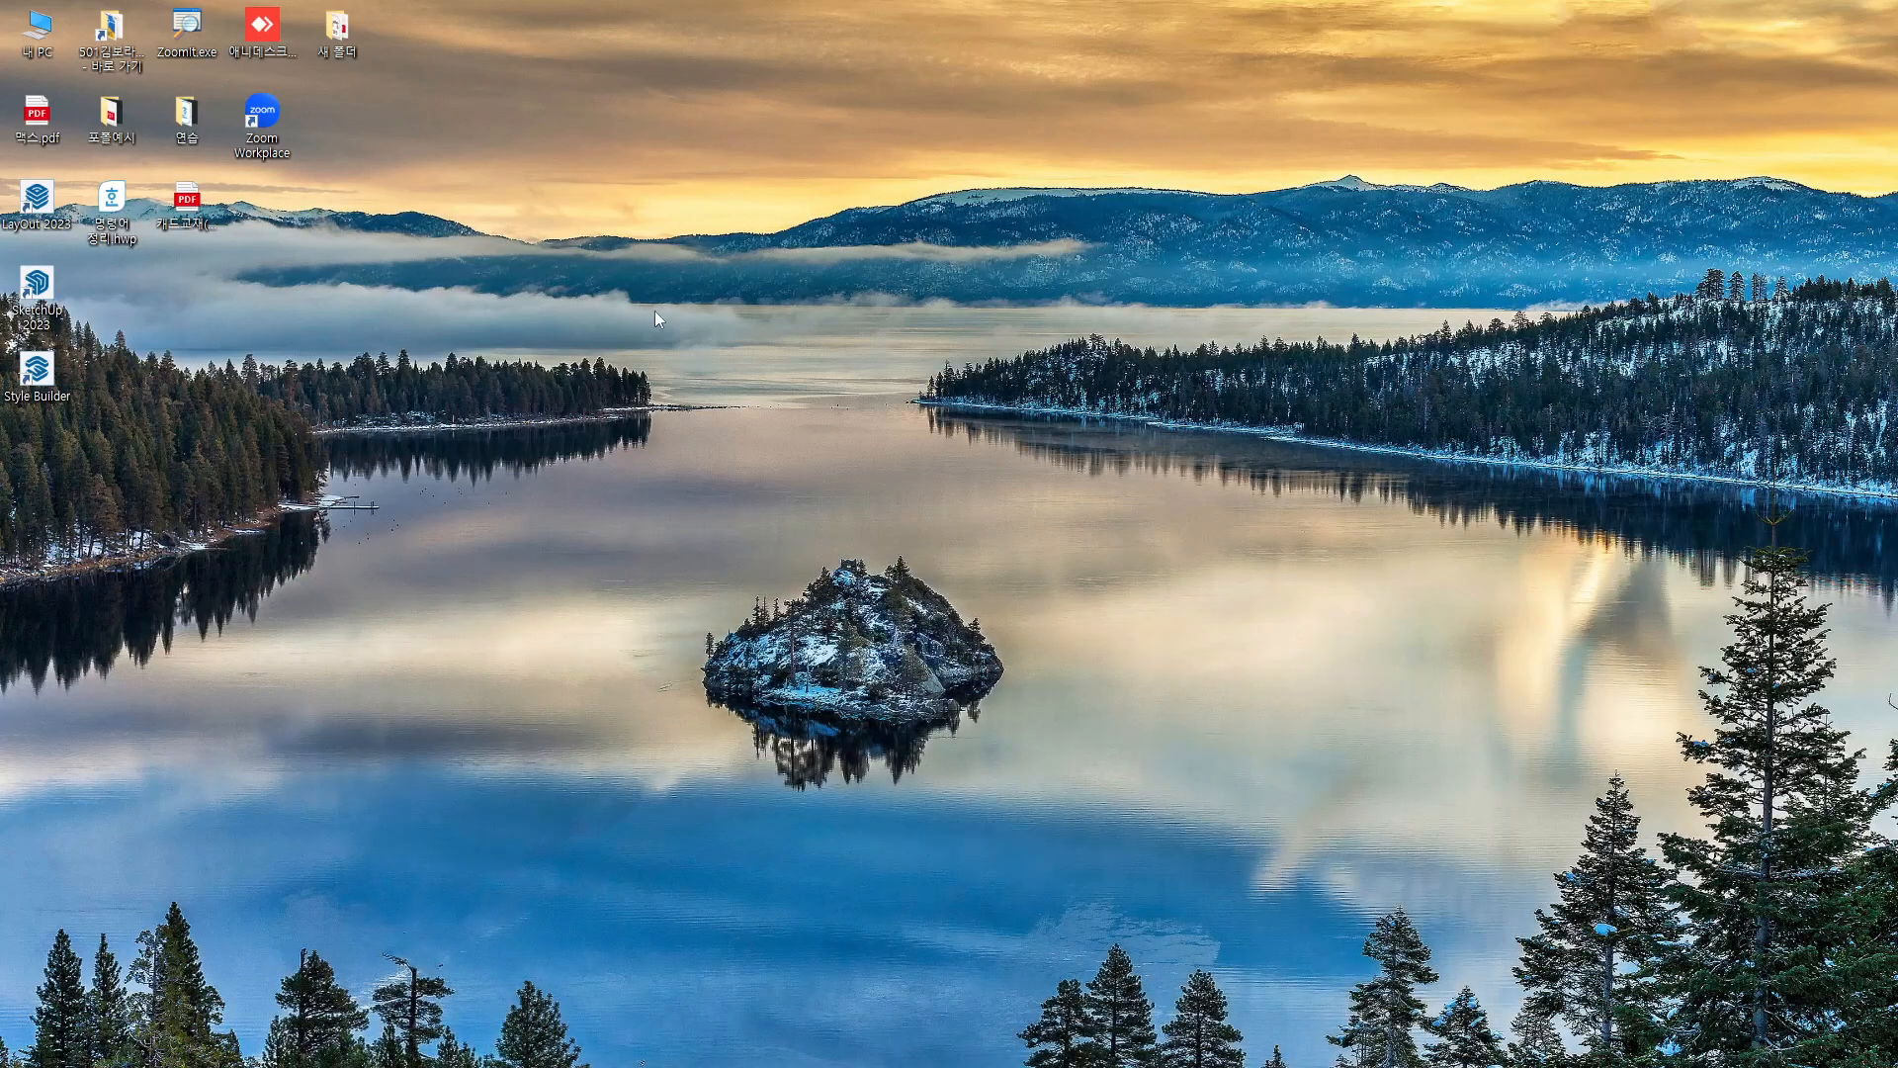
left_click(642, 1064)
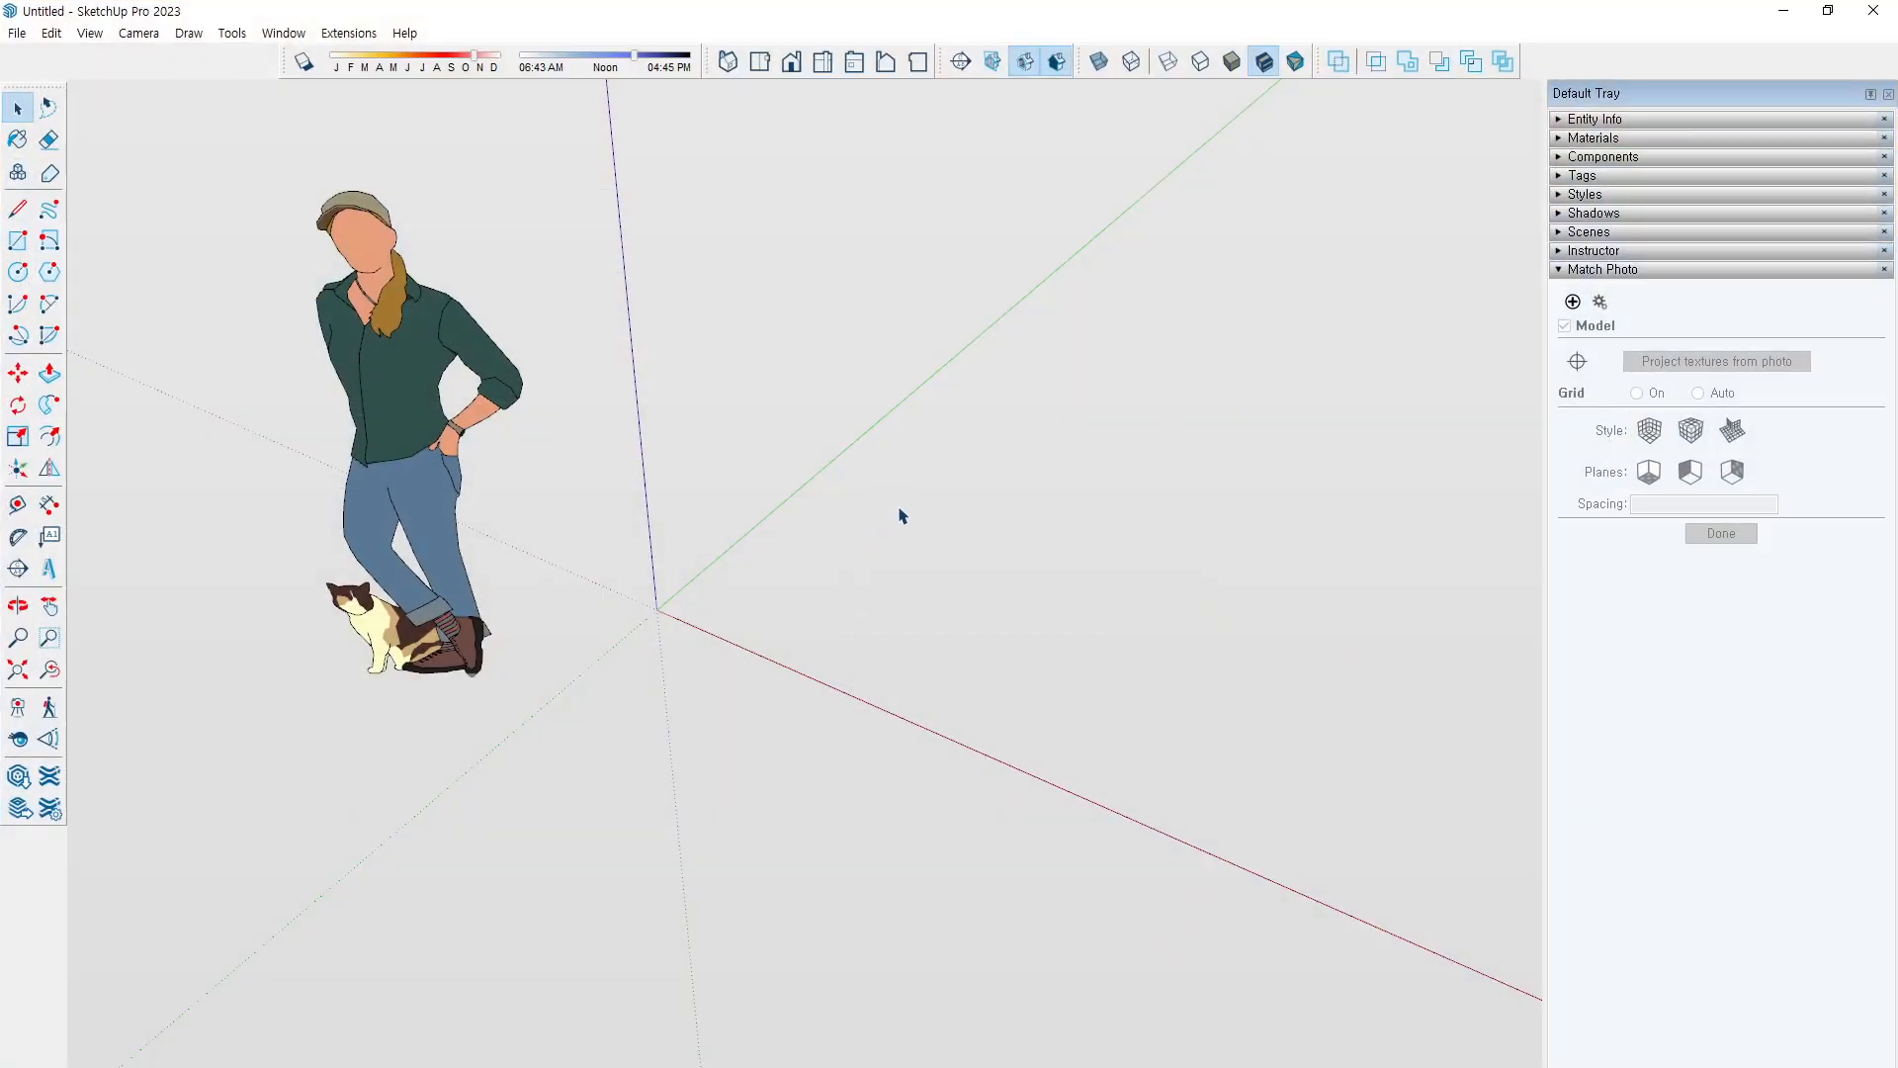
Check the Default Tray's panel options for Match Photo
middle_click_drag(899, 509, 935, 506)
left_click(284, 33)
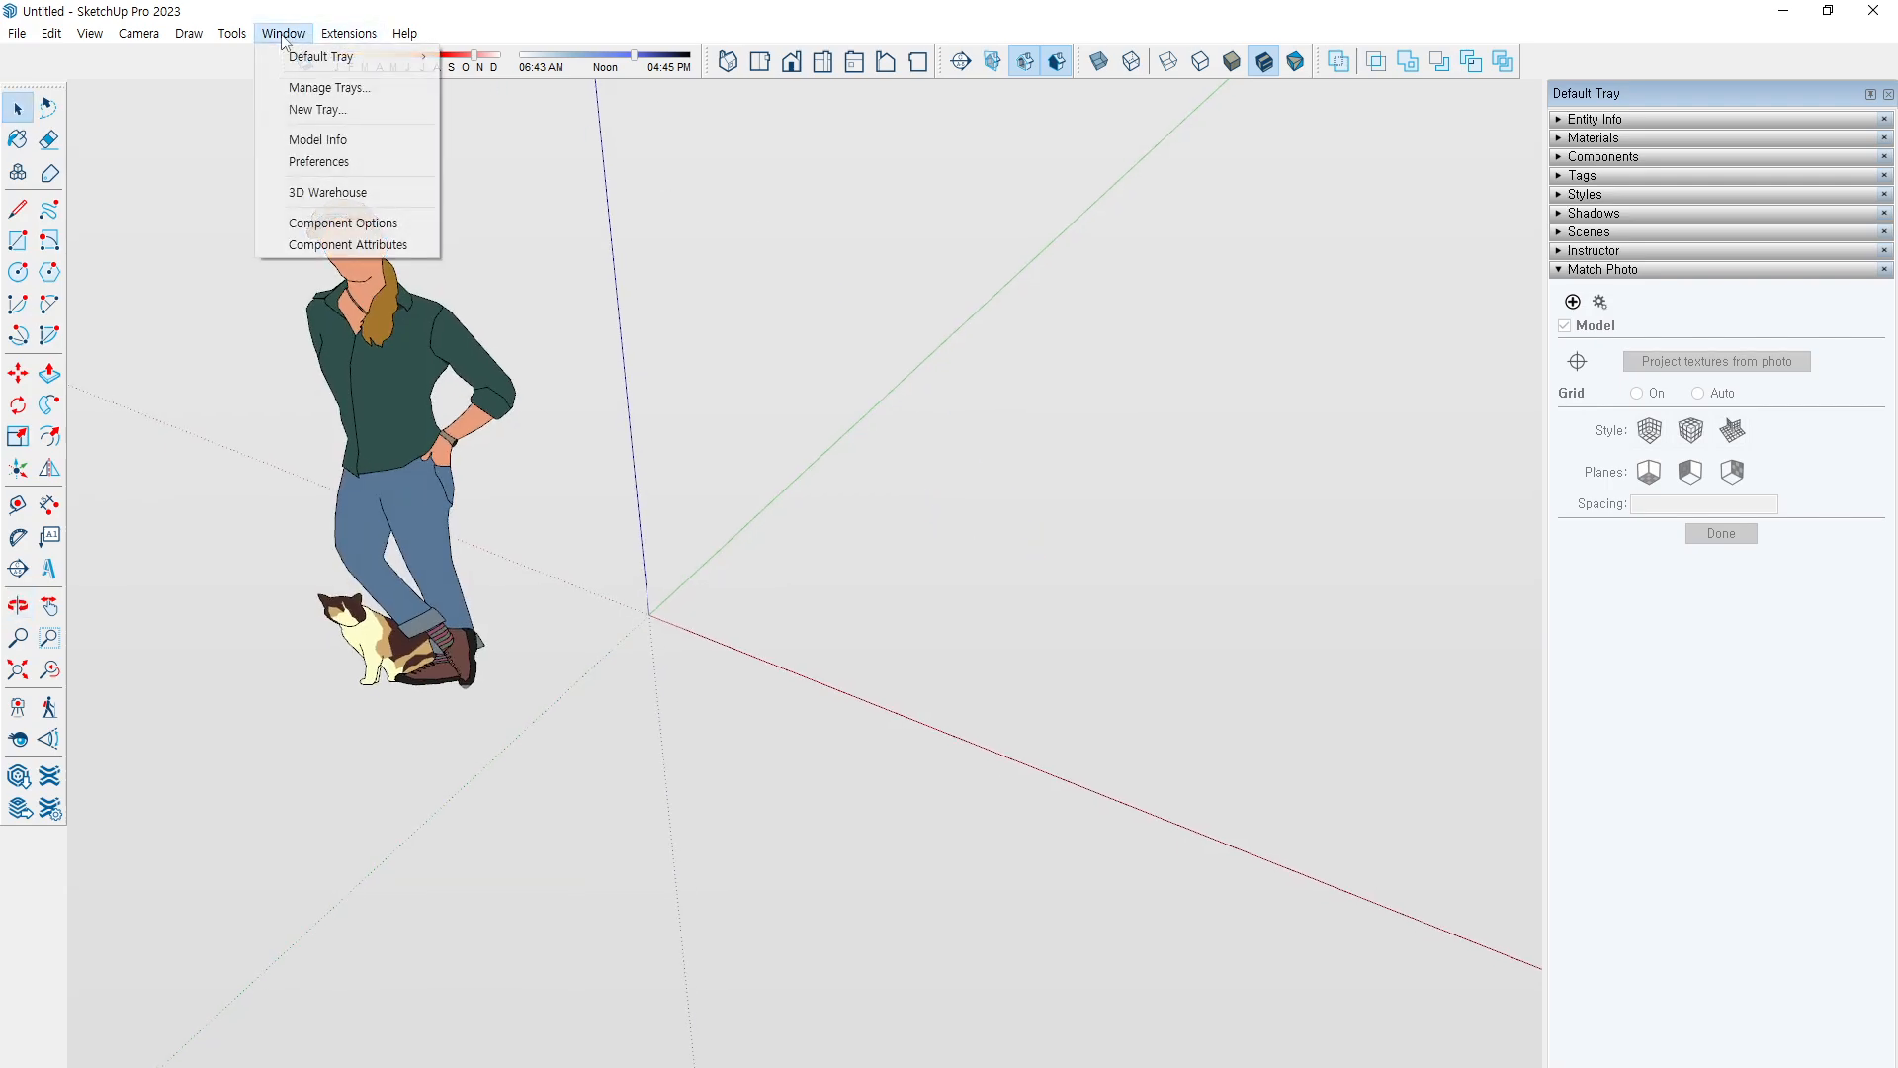
mouse_move(301, 60)
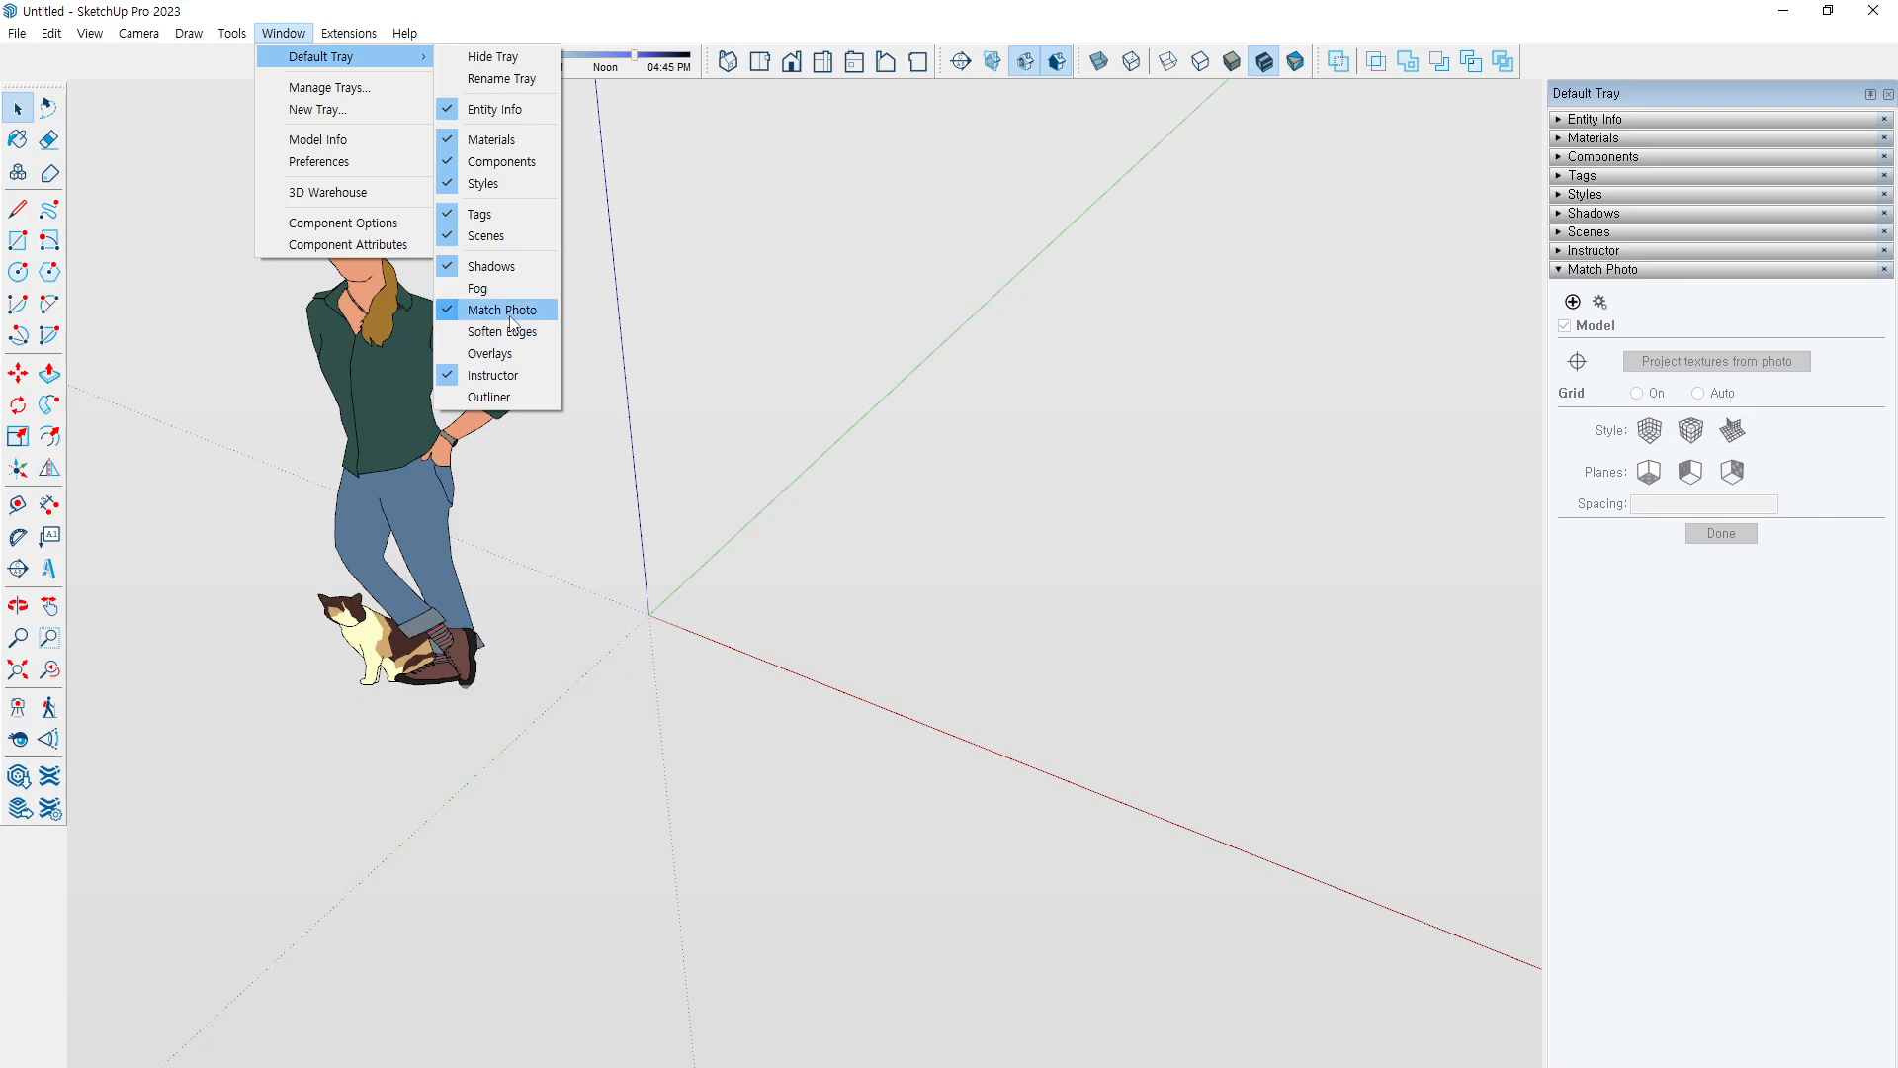
key("Escape")
key("Escape")
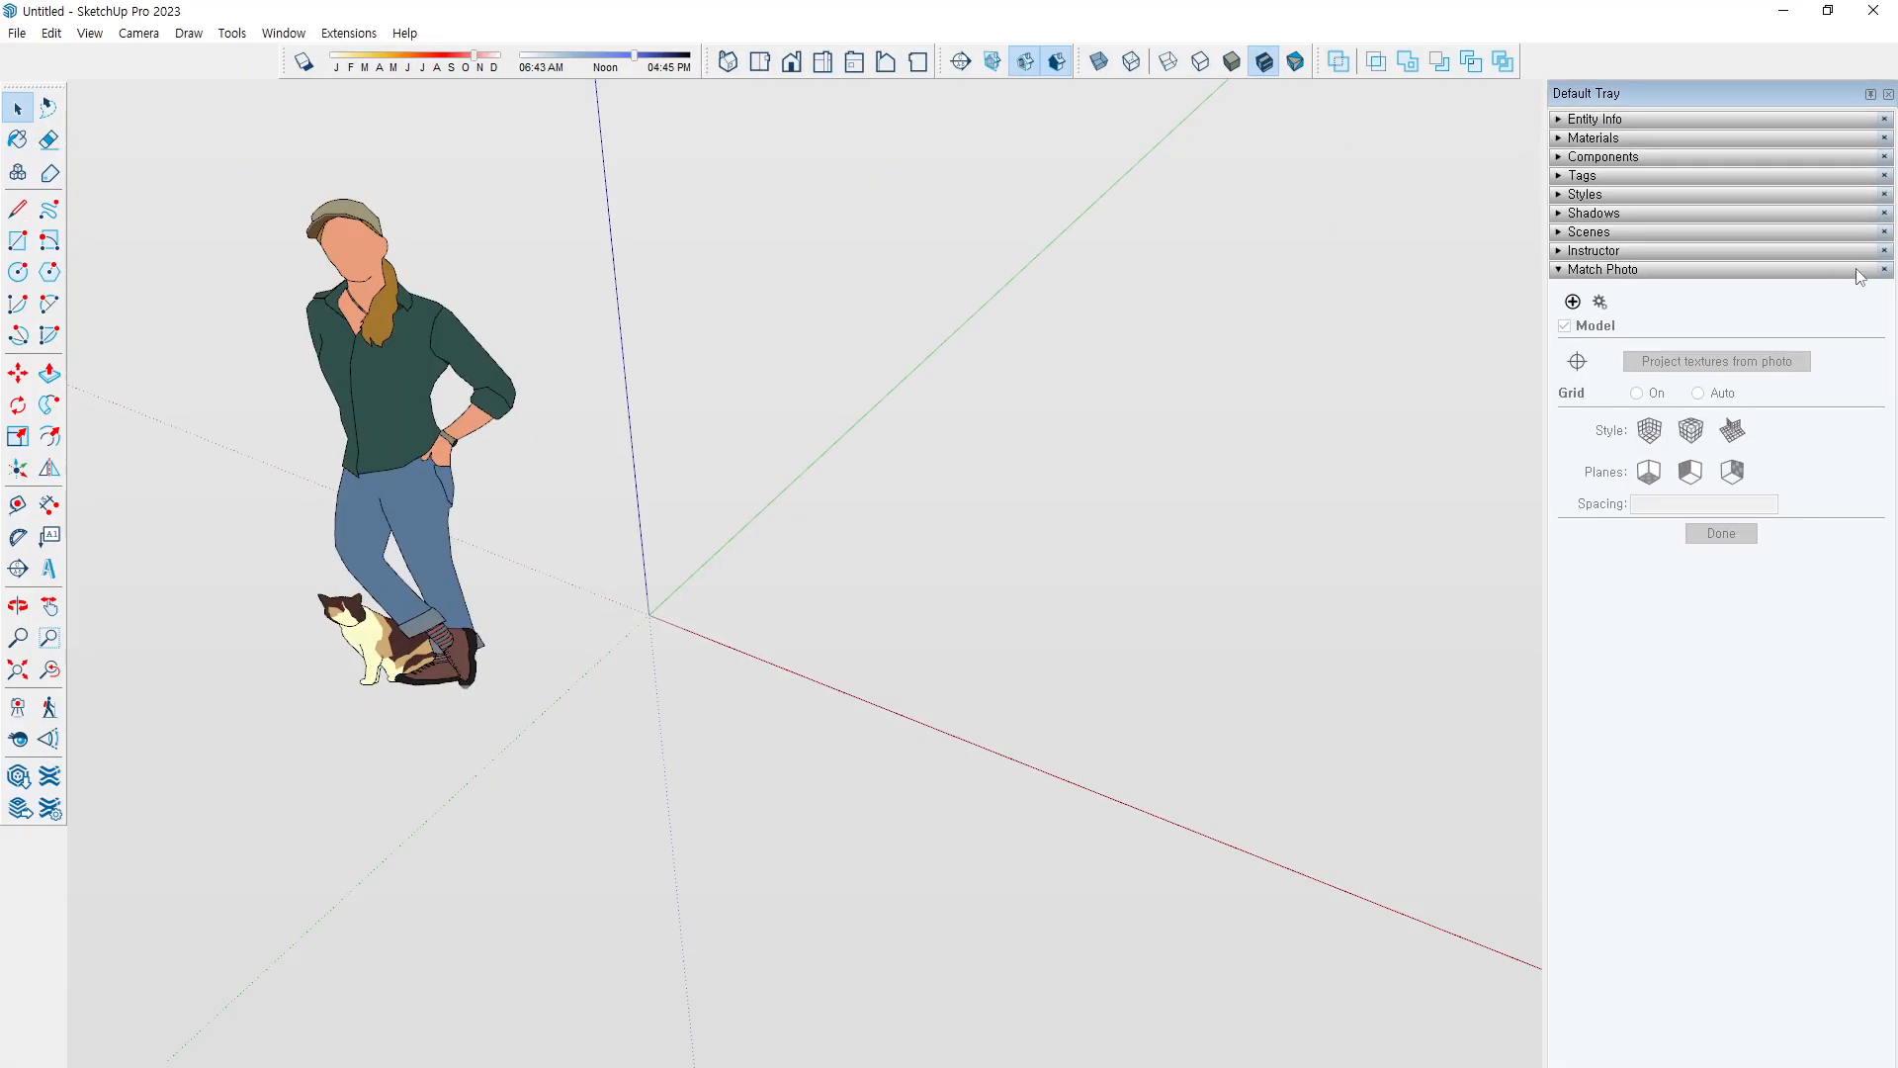
Create a new matched photo using 캡처.PNG from the 다운로드 folder as the background image
left_click(1572, 302)
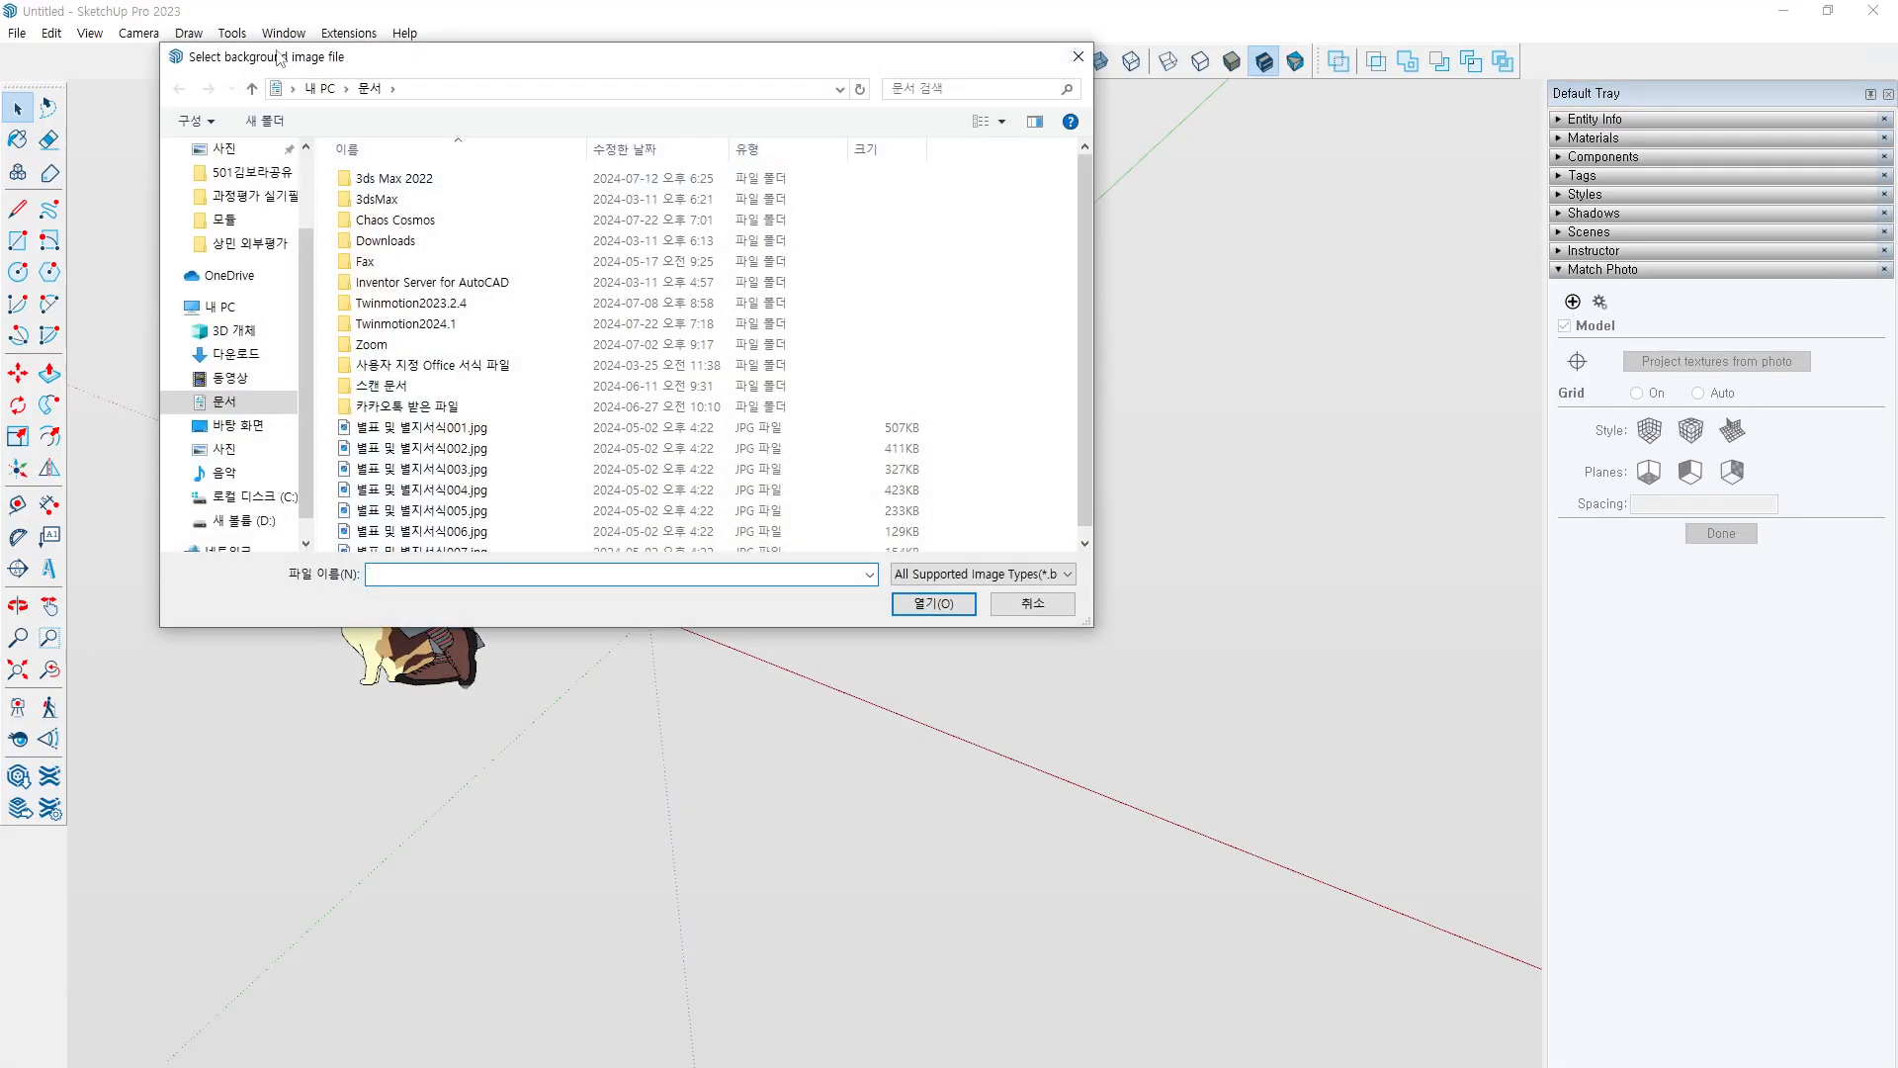
scroll(247, 237, "up", 3)
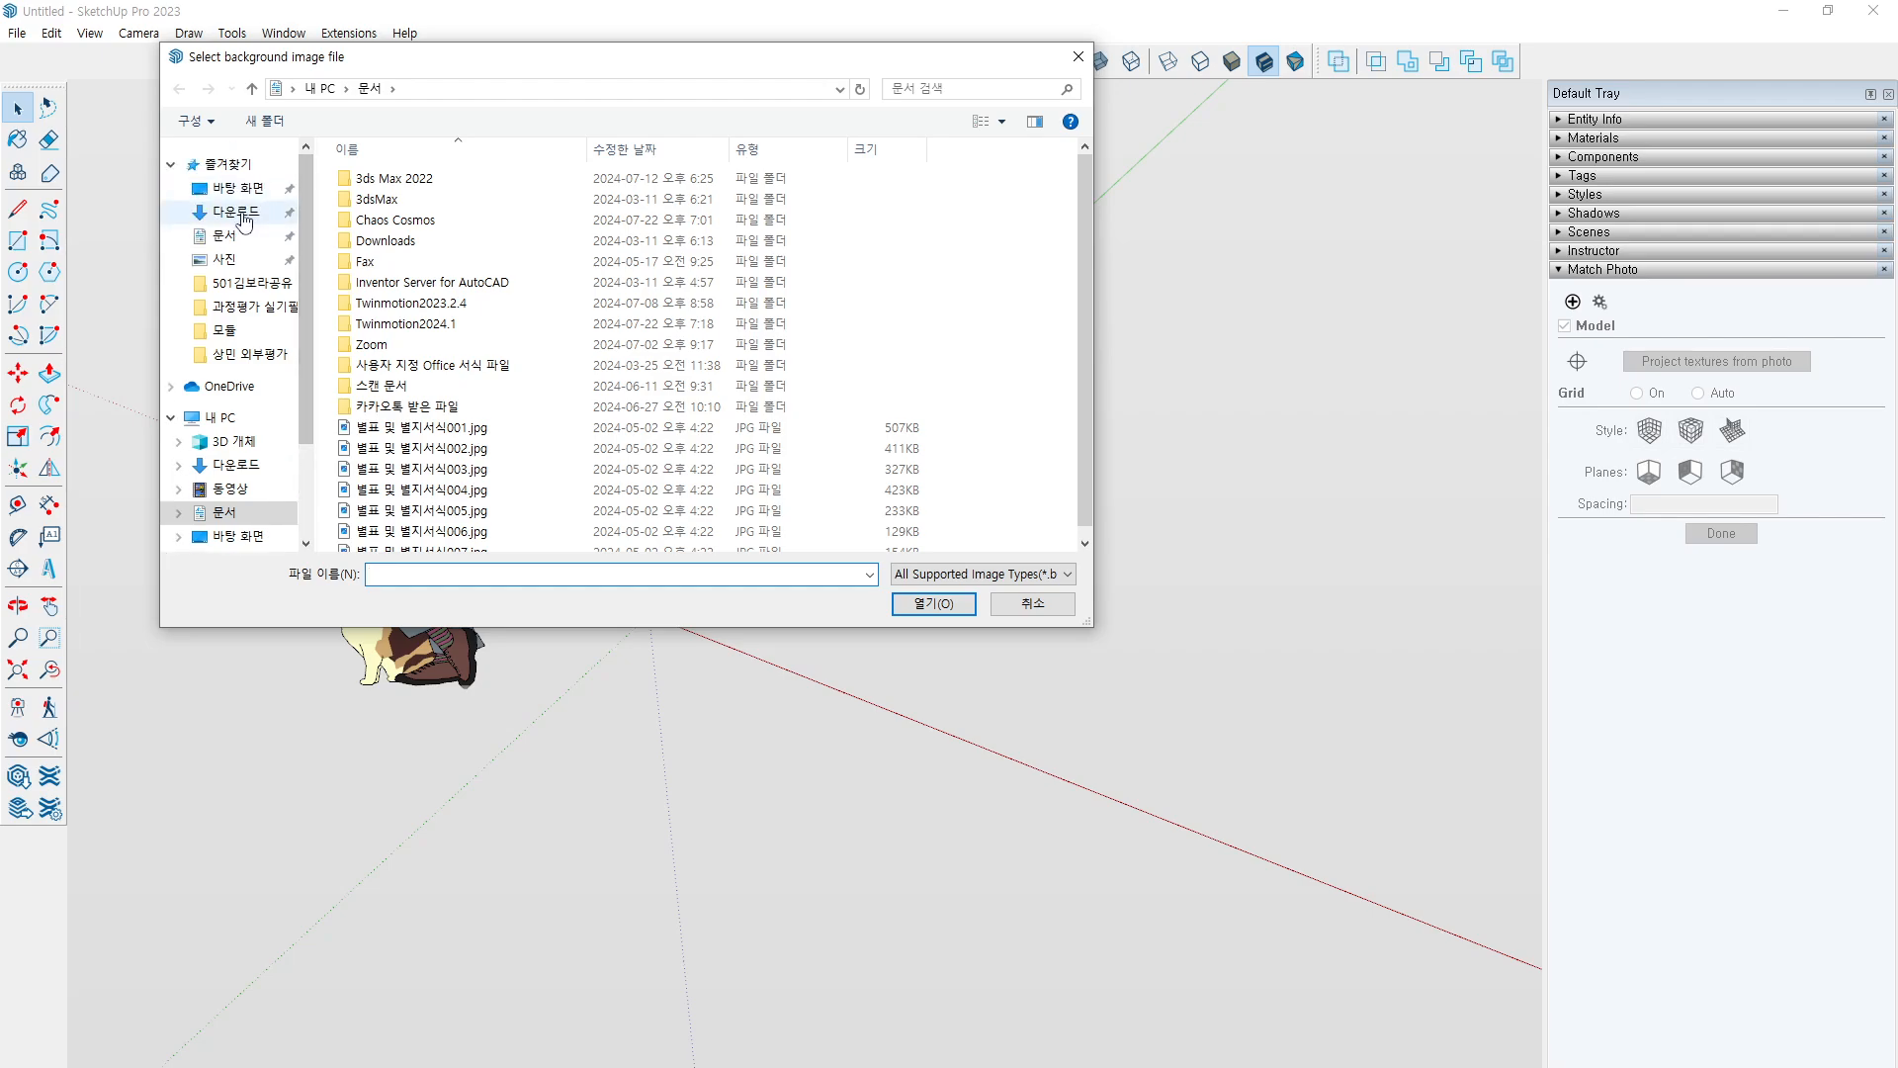
left_click(244, 213)
left_click(412, 279)
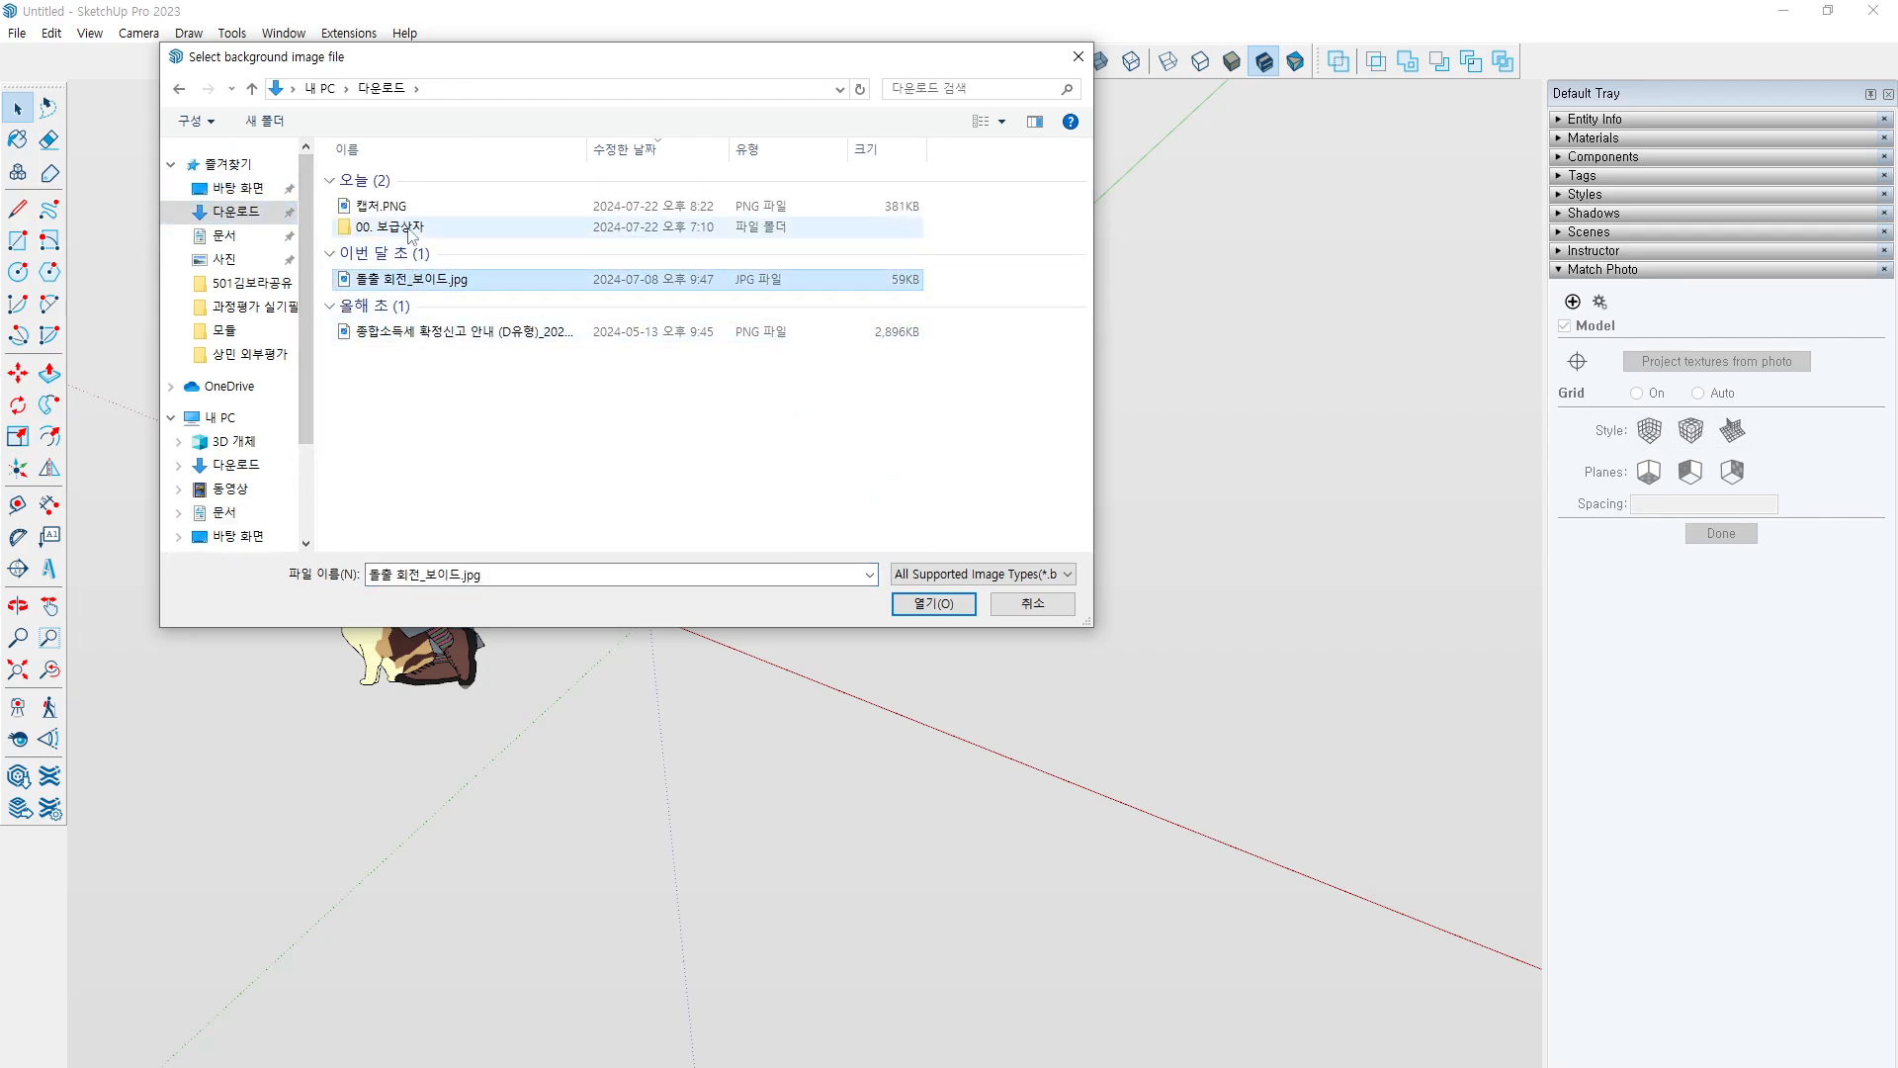
left_click(390, 207)
left_click(933, 603)
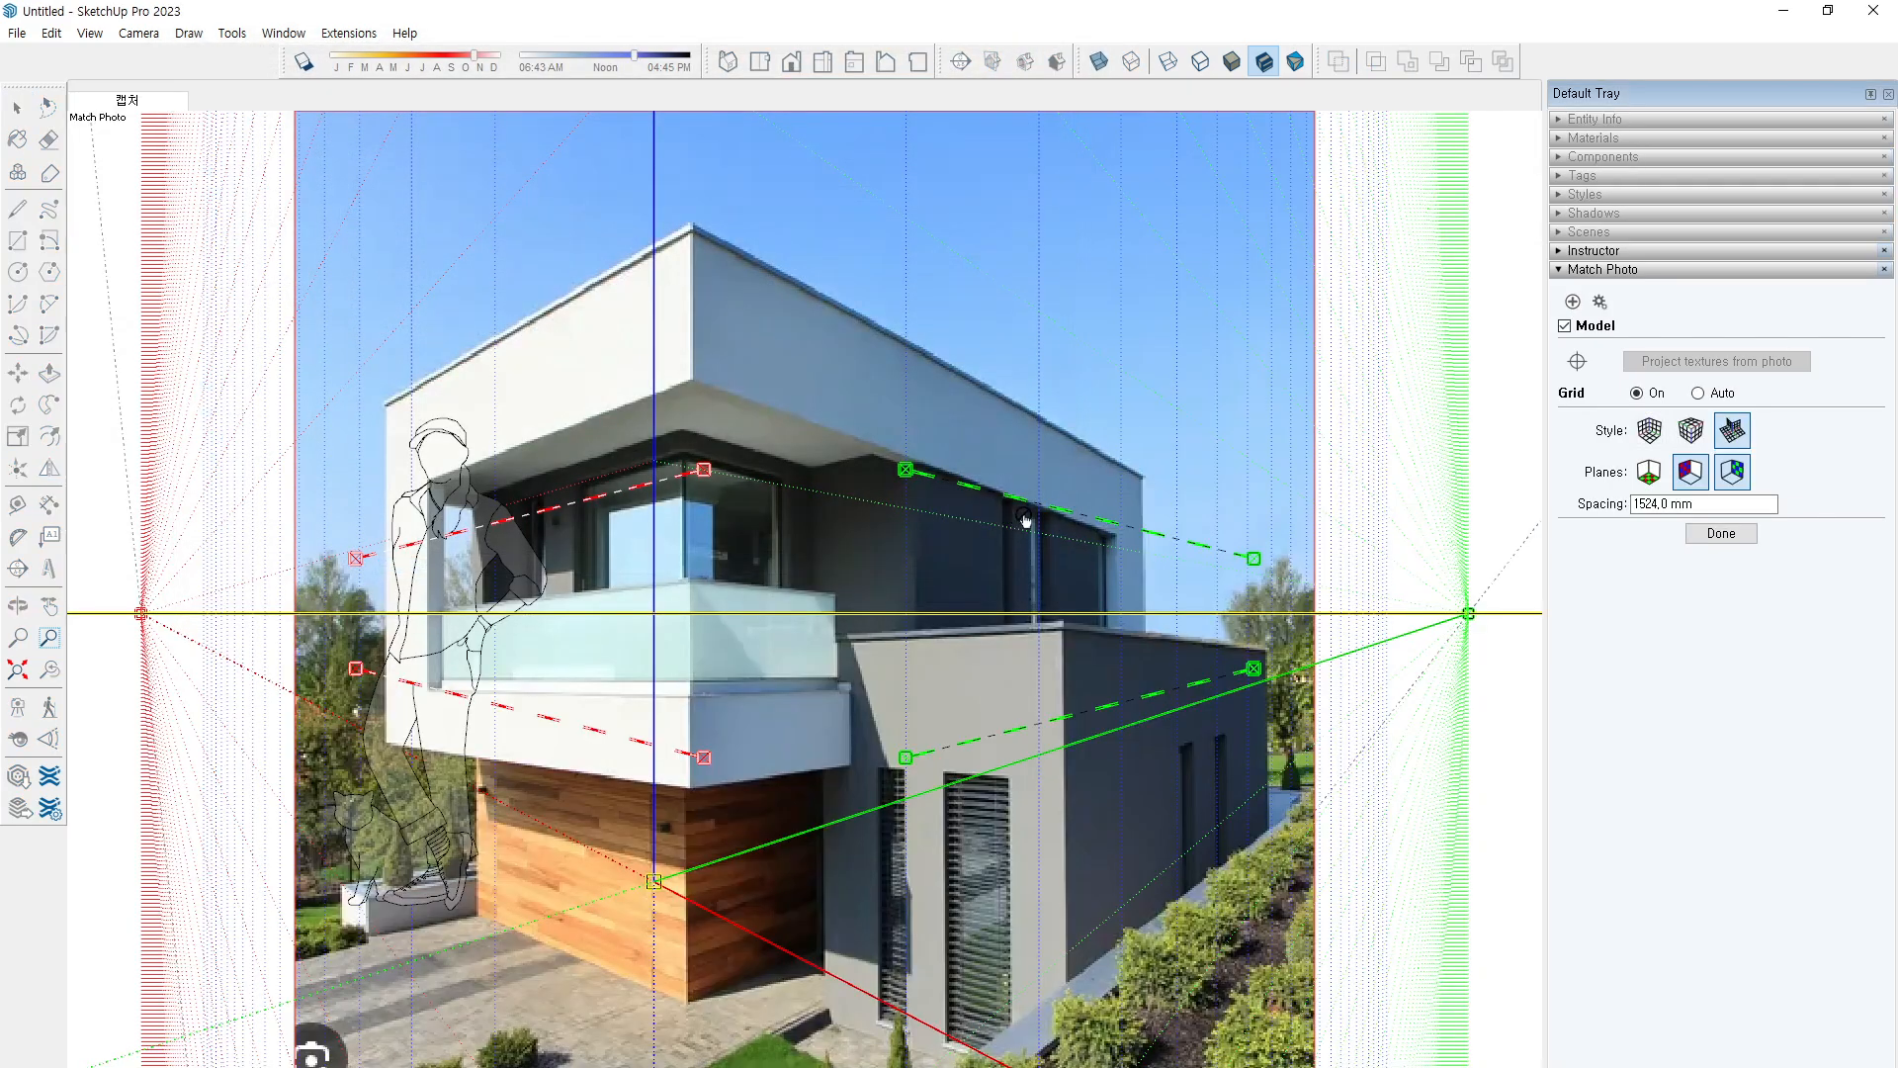
scroll(870, 425, "down", 2)
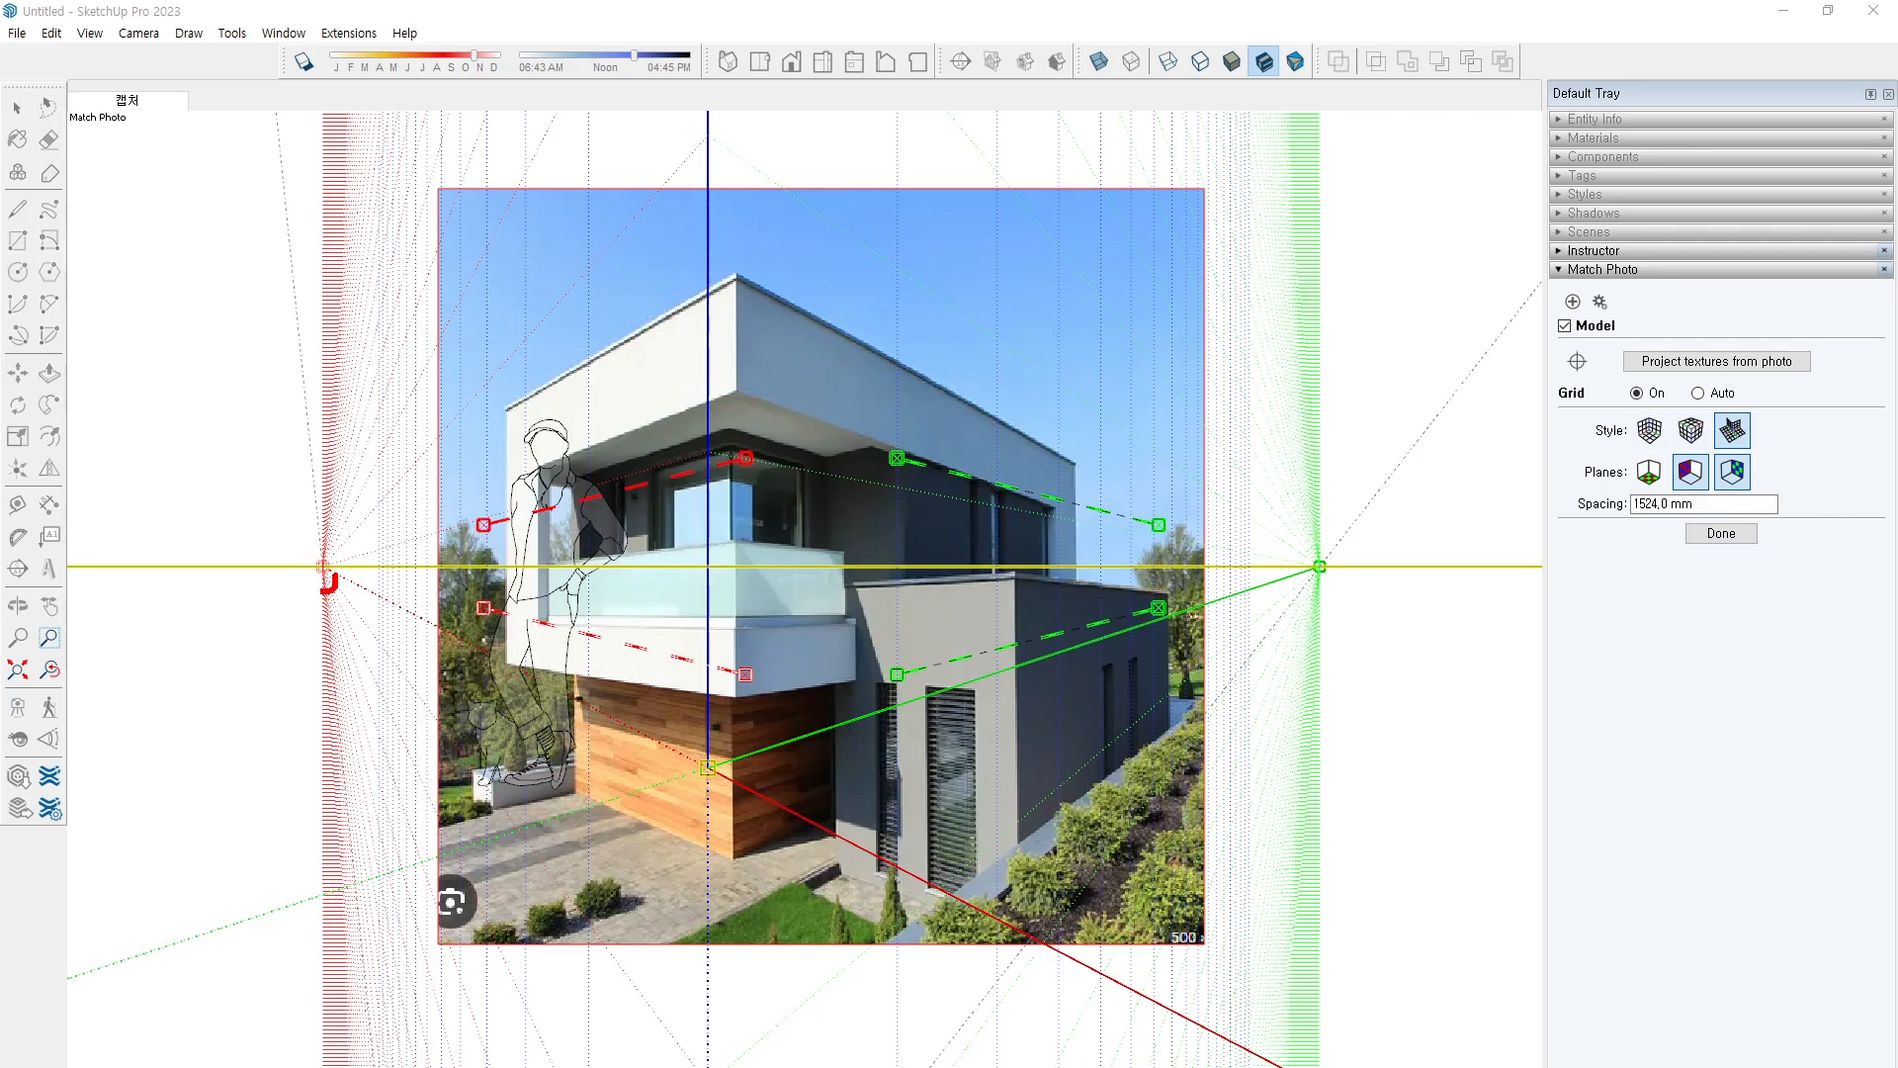
left_click_drag(327, 589, 319, 589)
left_click_drag(1341, 578, 1316, 541)
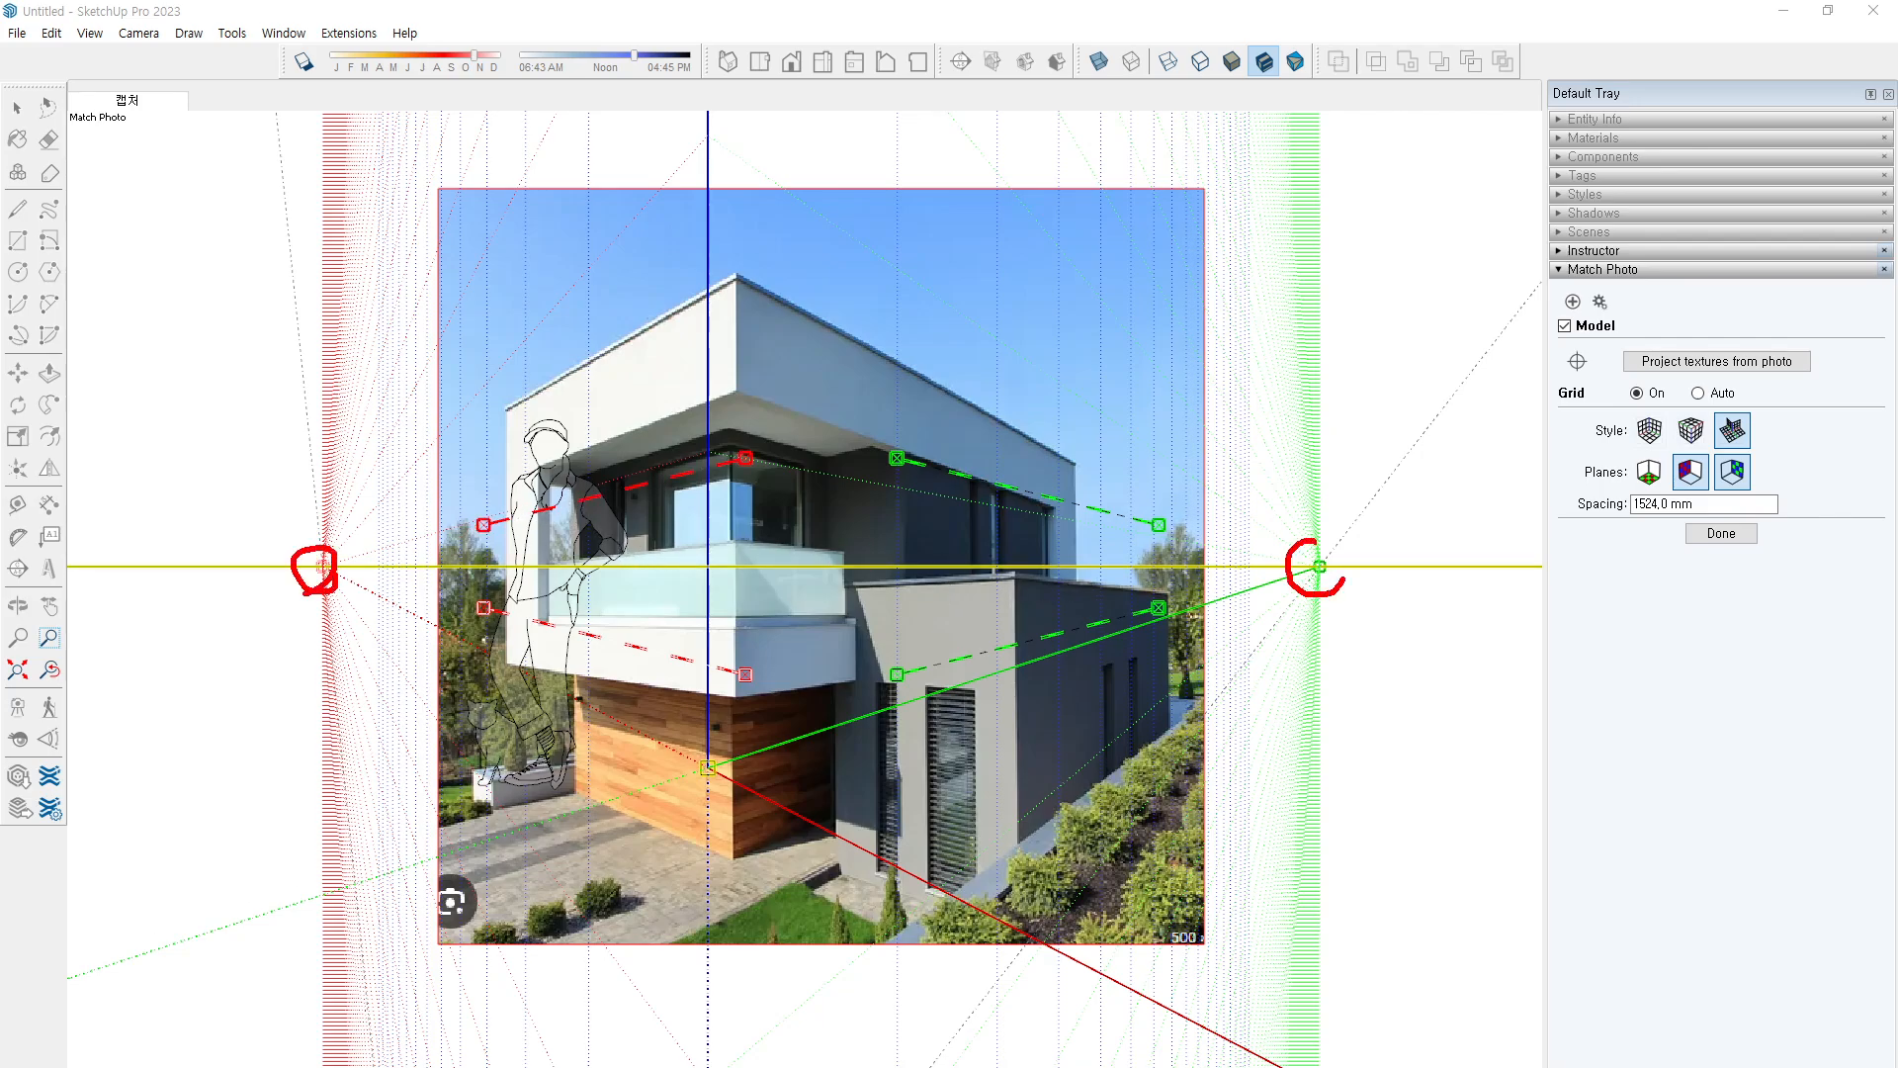
left_click_drag(317, 566, 1319, 567)
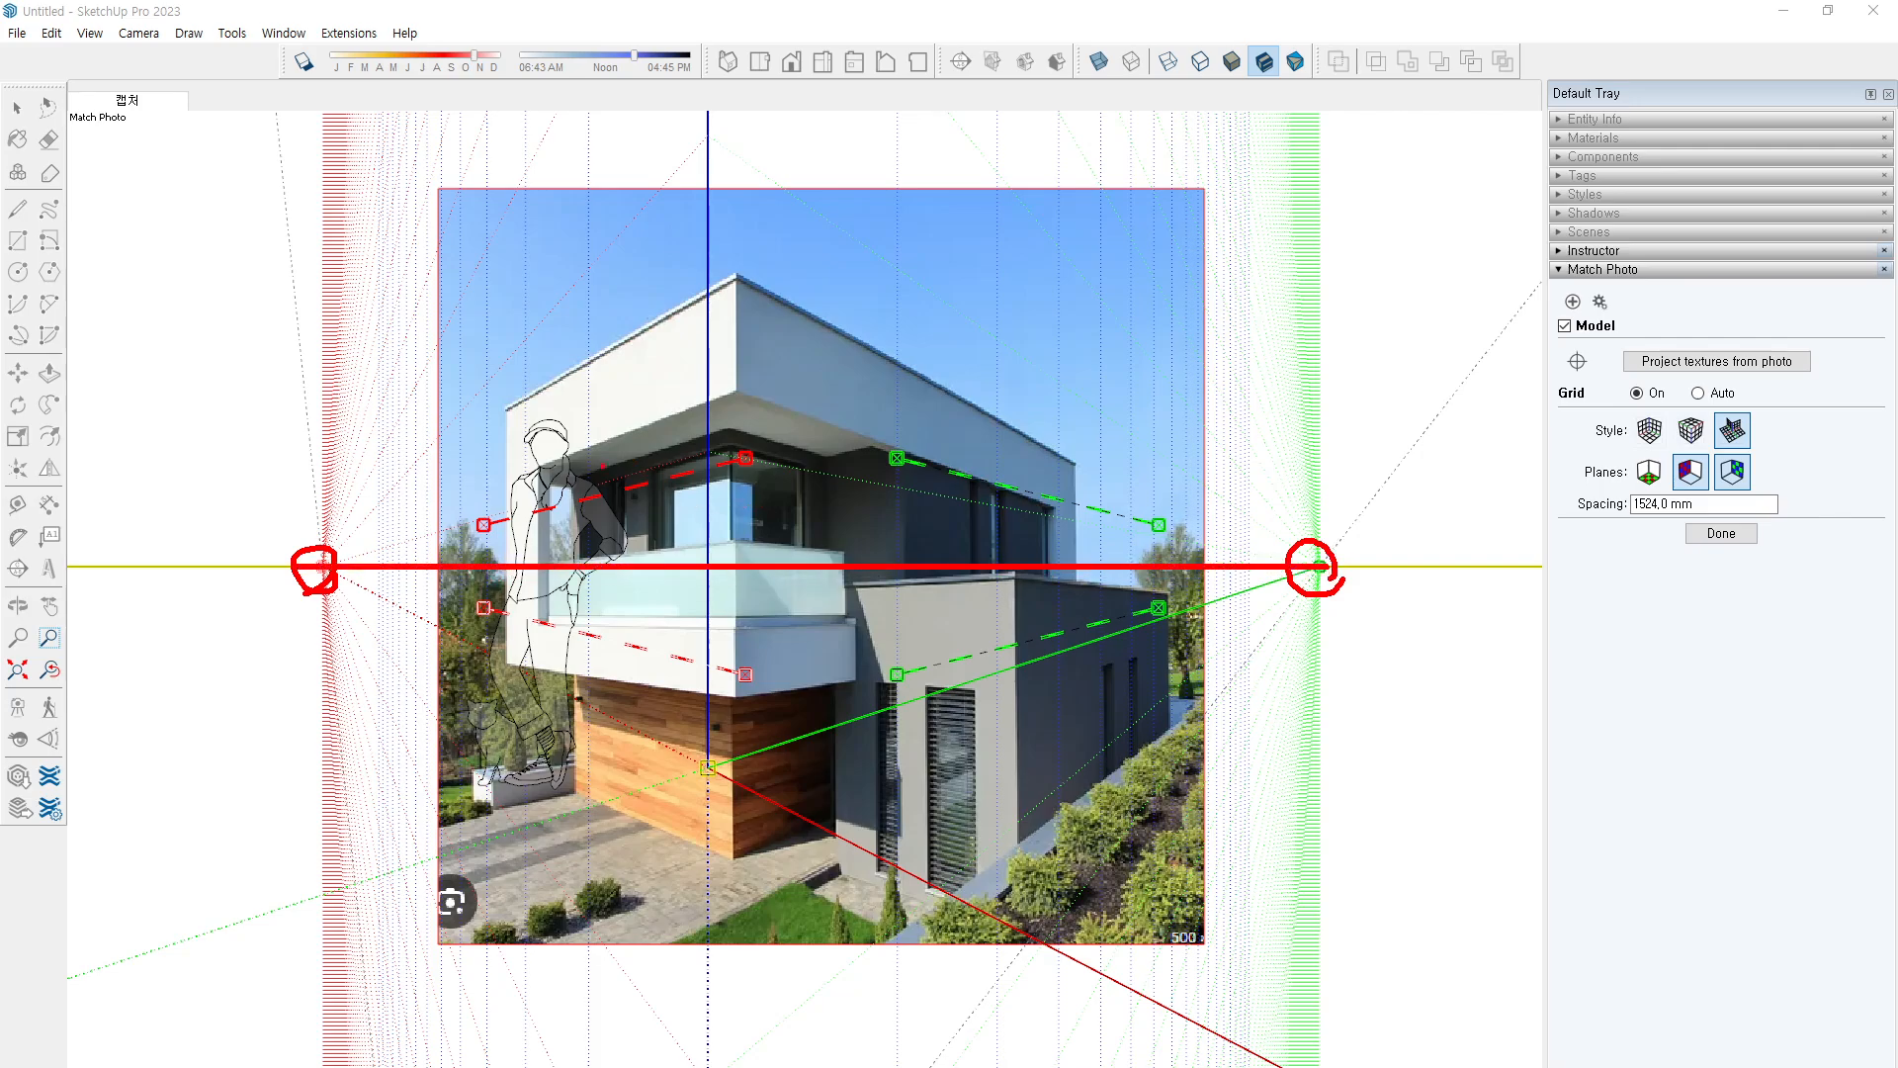
left_click_drag(584, 593, 601, 633)
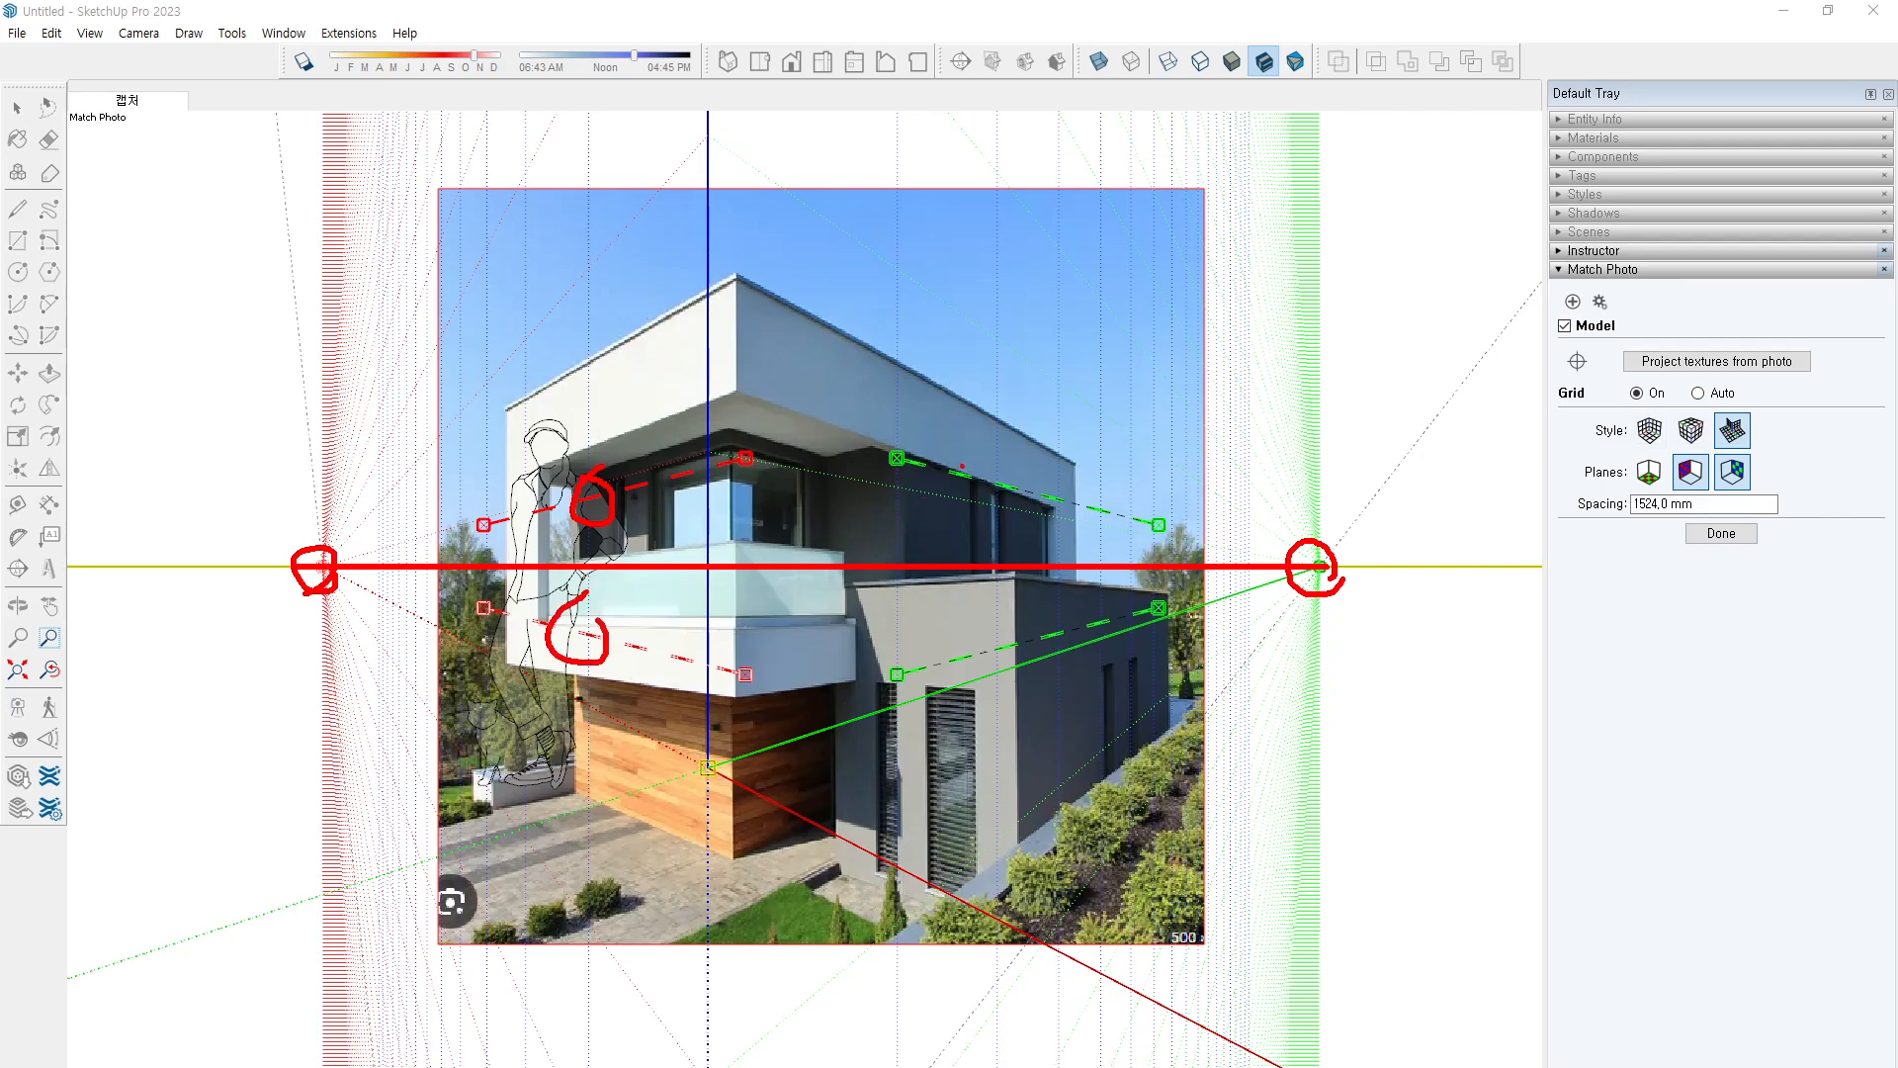
left_click_drag(962, 465, 990, 472)
left_click_drag(982, 634, 972, 611)
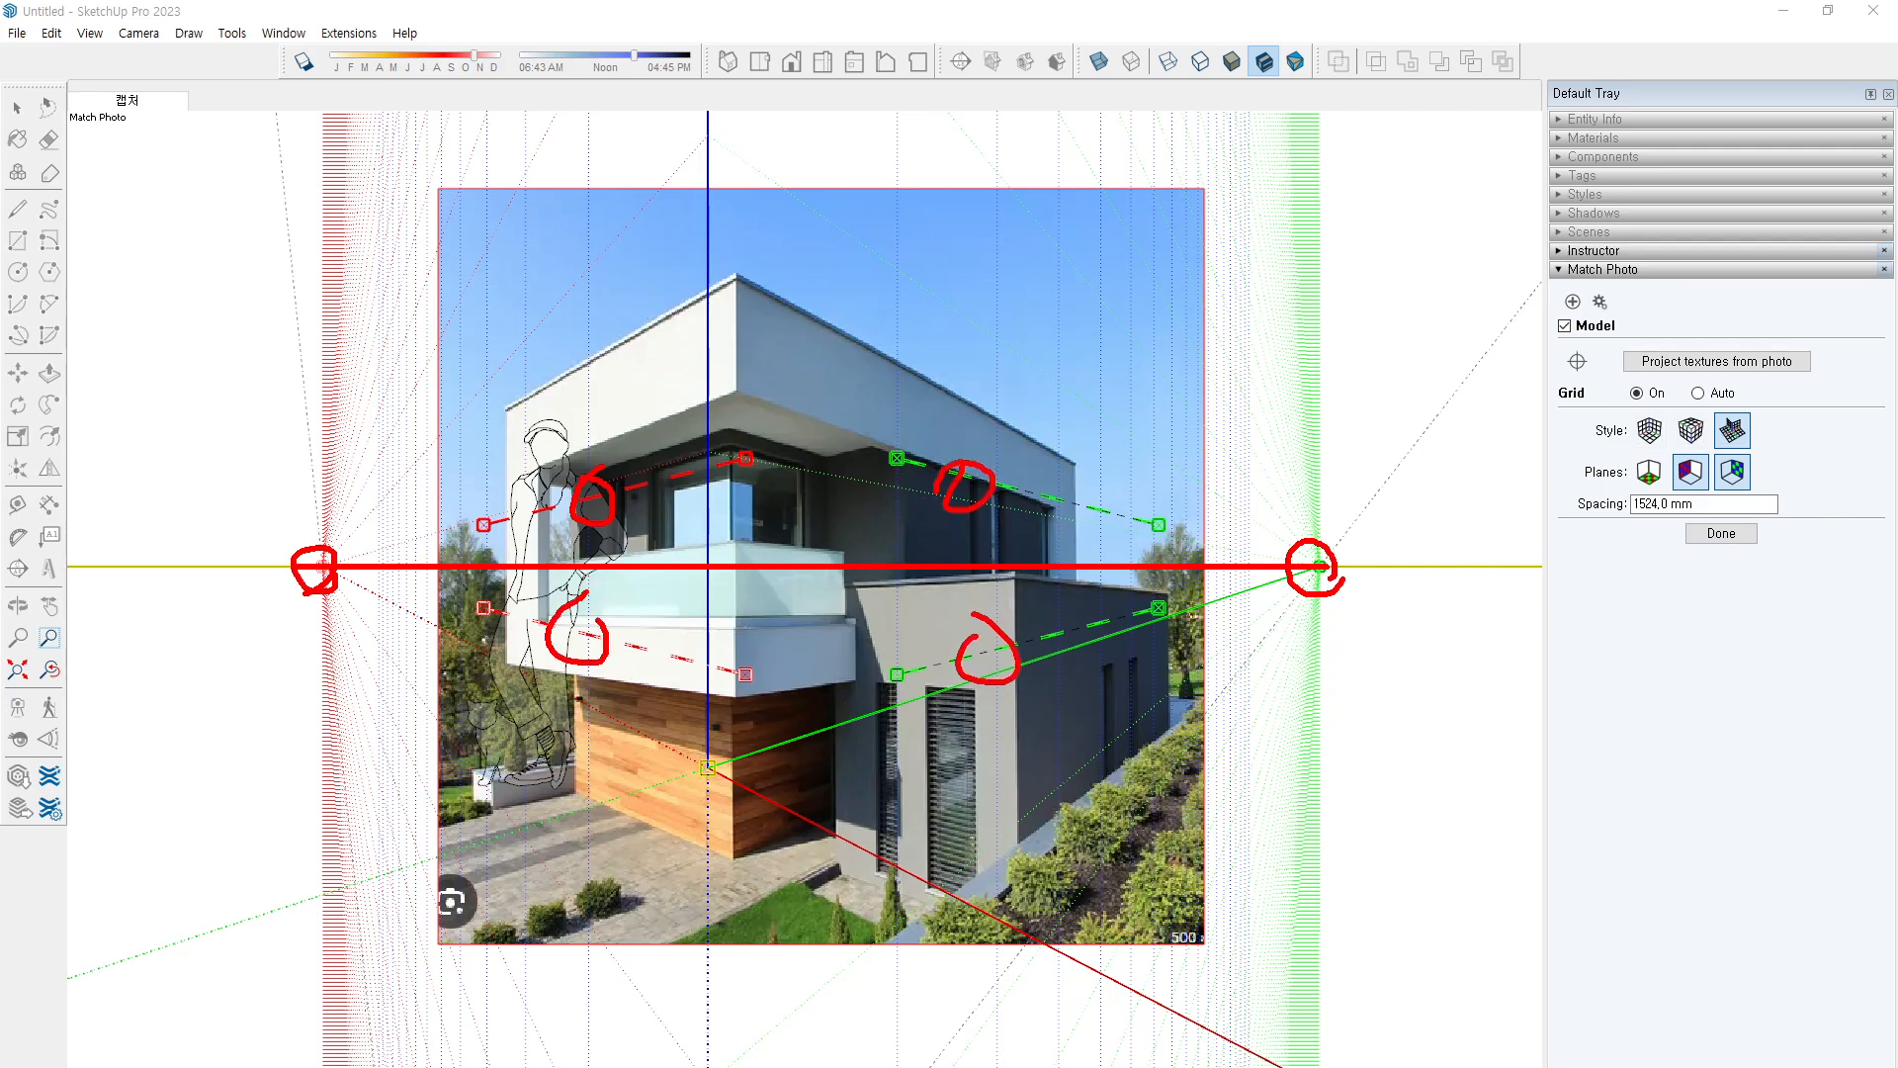
key("Escape")
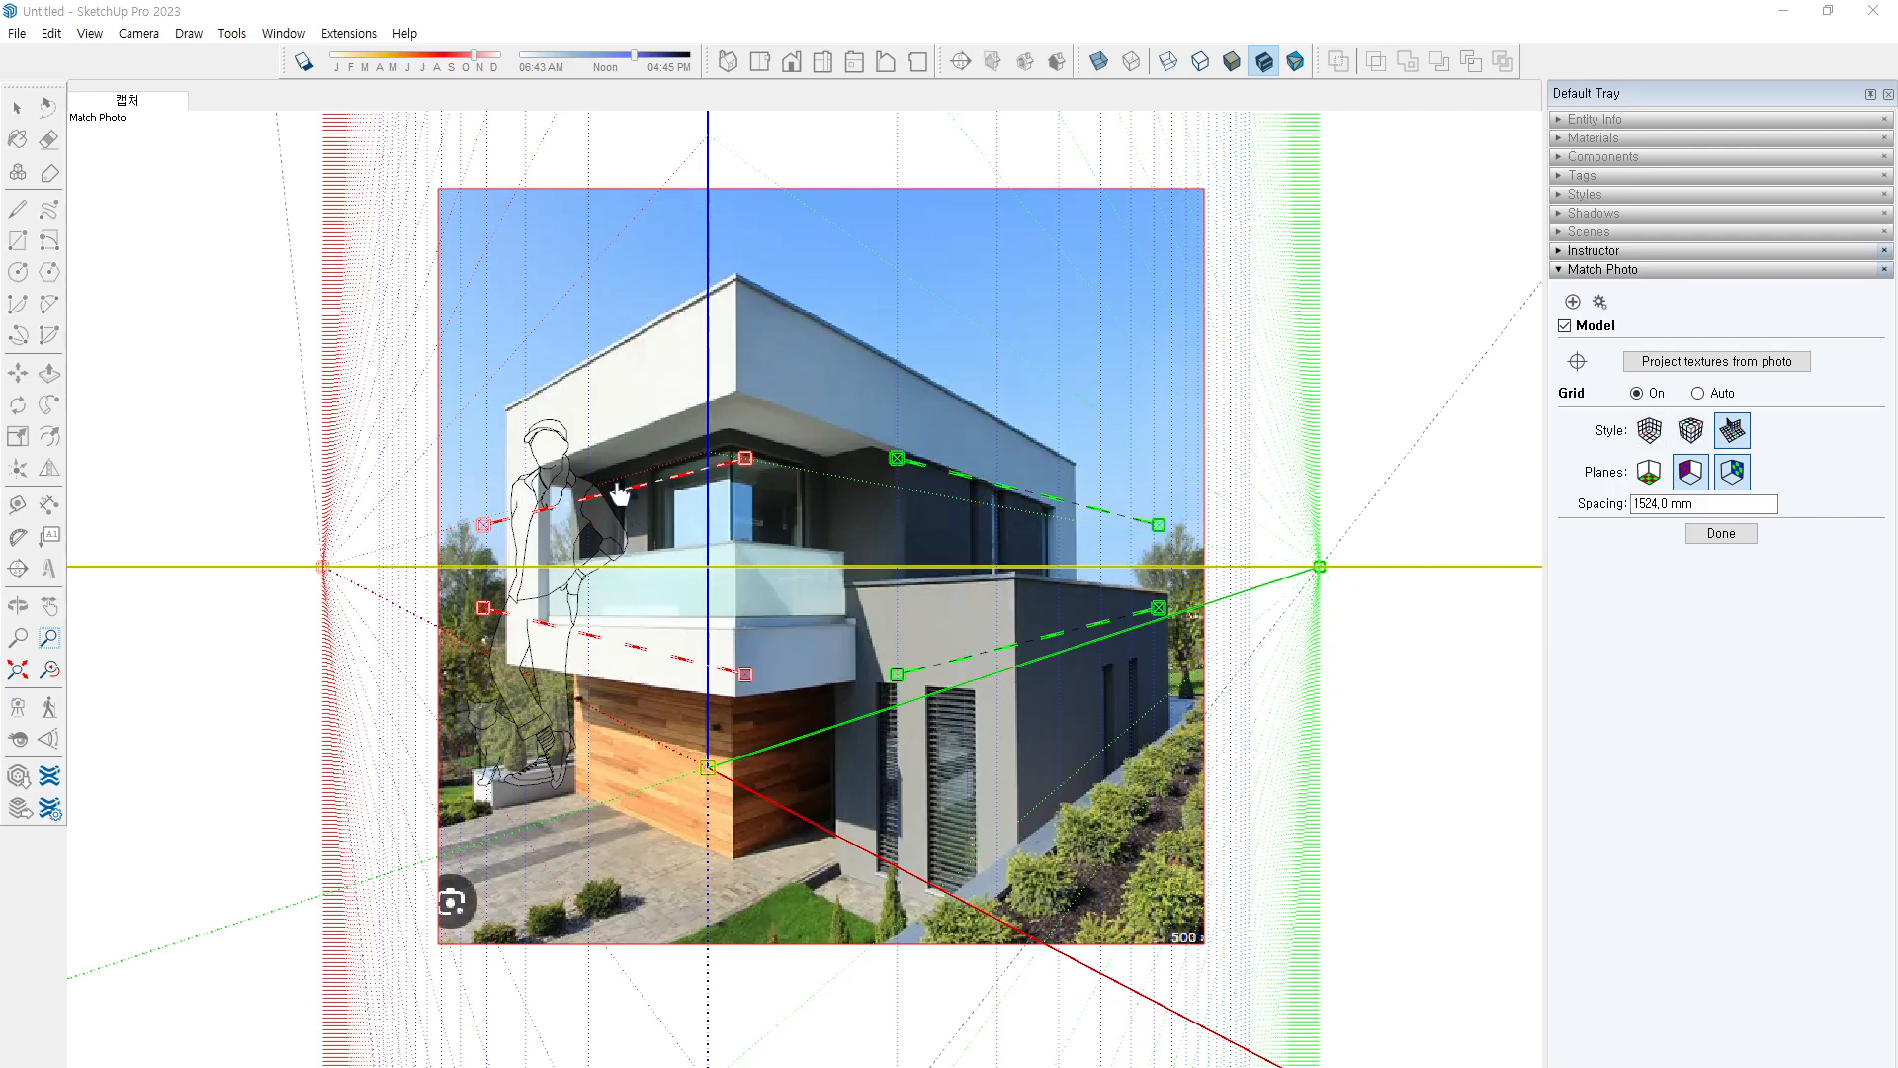
Align the upper red vanishing-point bar with the roof edge of the house's left-hand face, from corner to corner
left_click(622, 504)
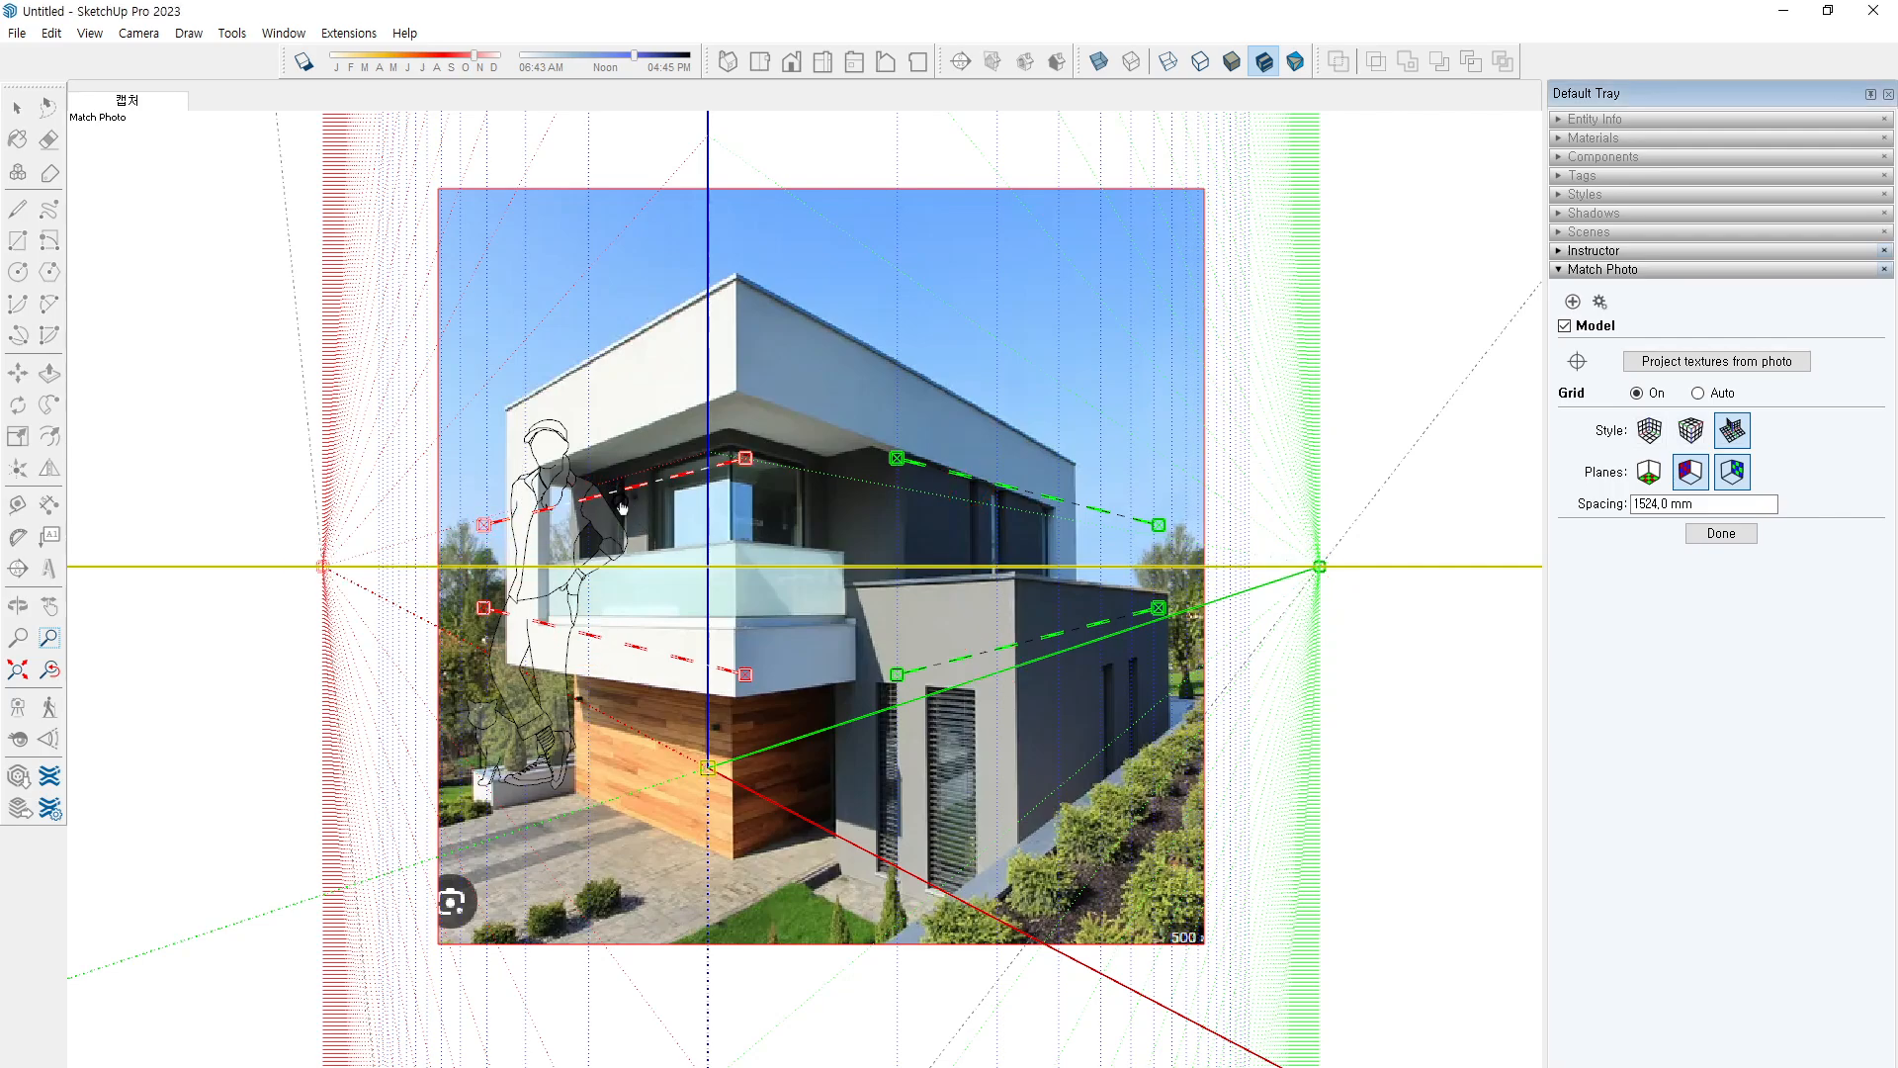
left_click_drag(623, 491, 632, 349)
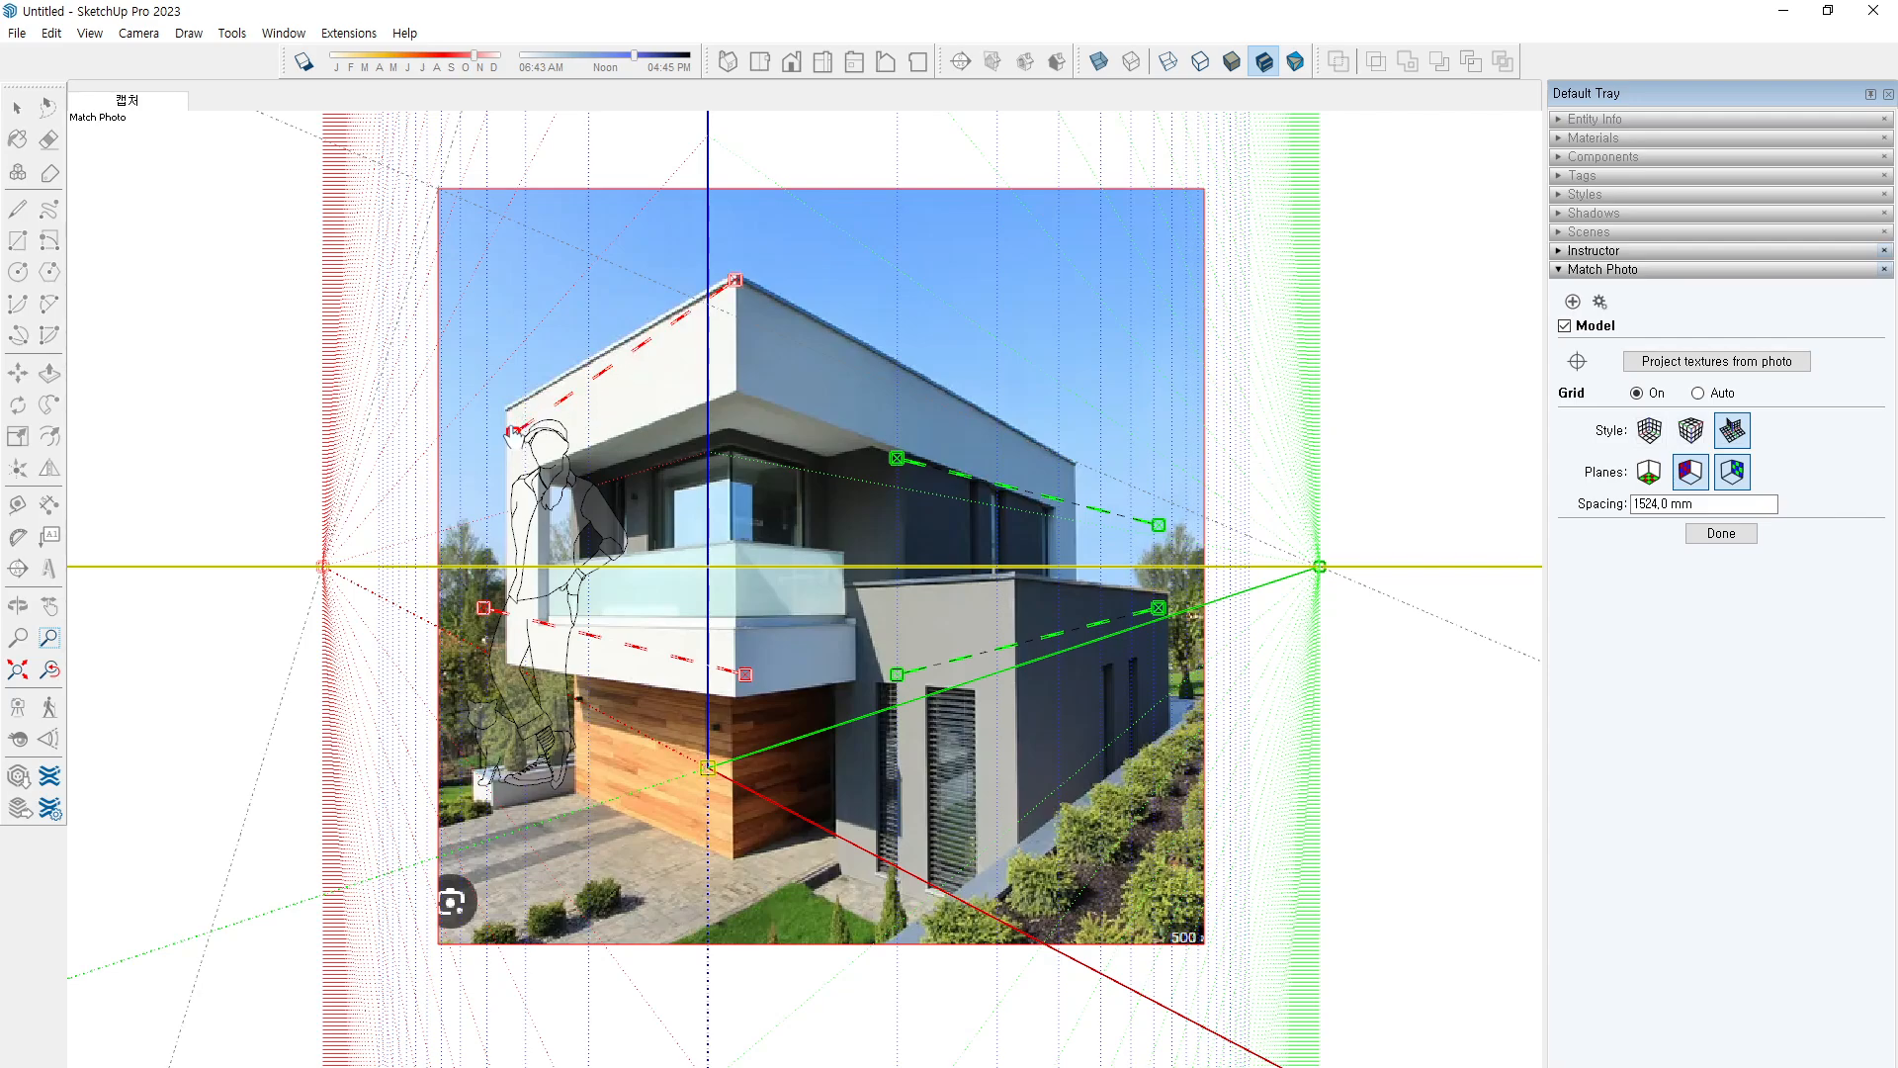
scroll(515, 436, "up", 5)
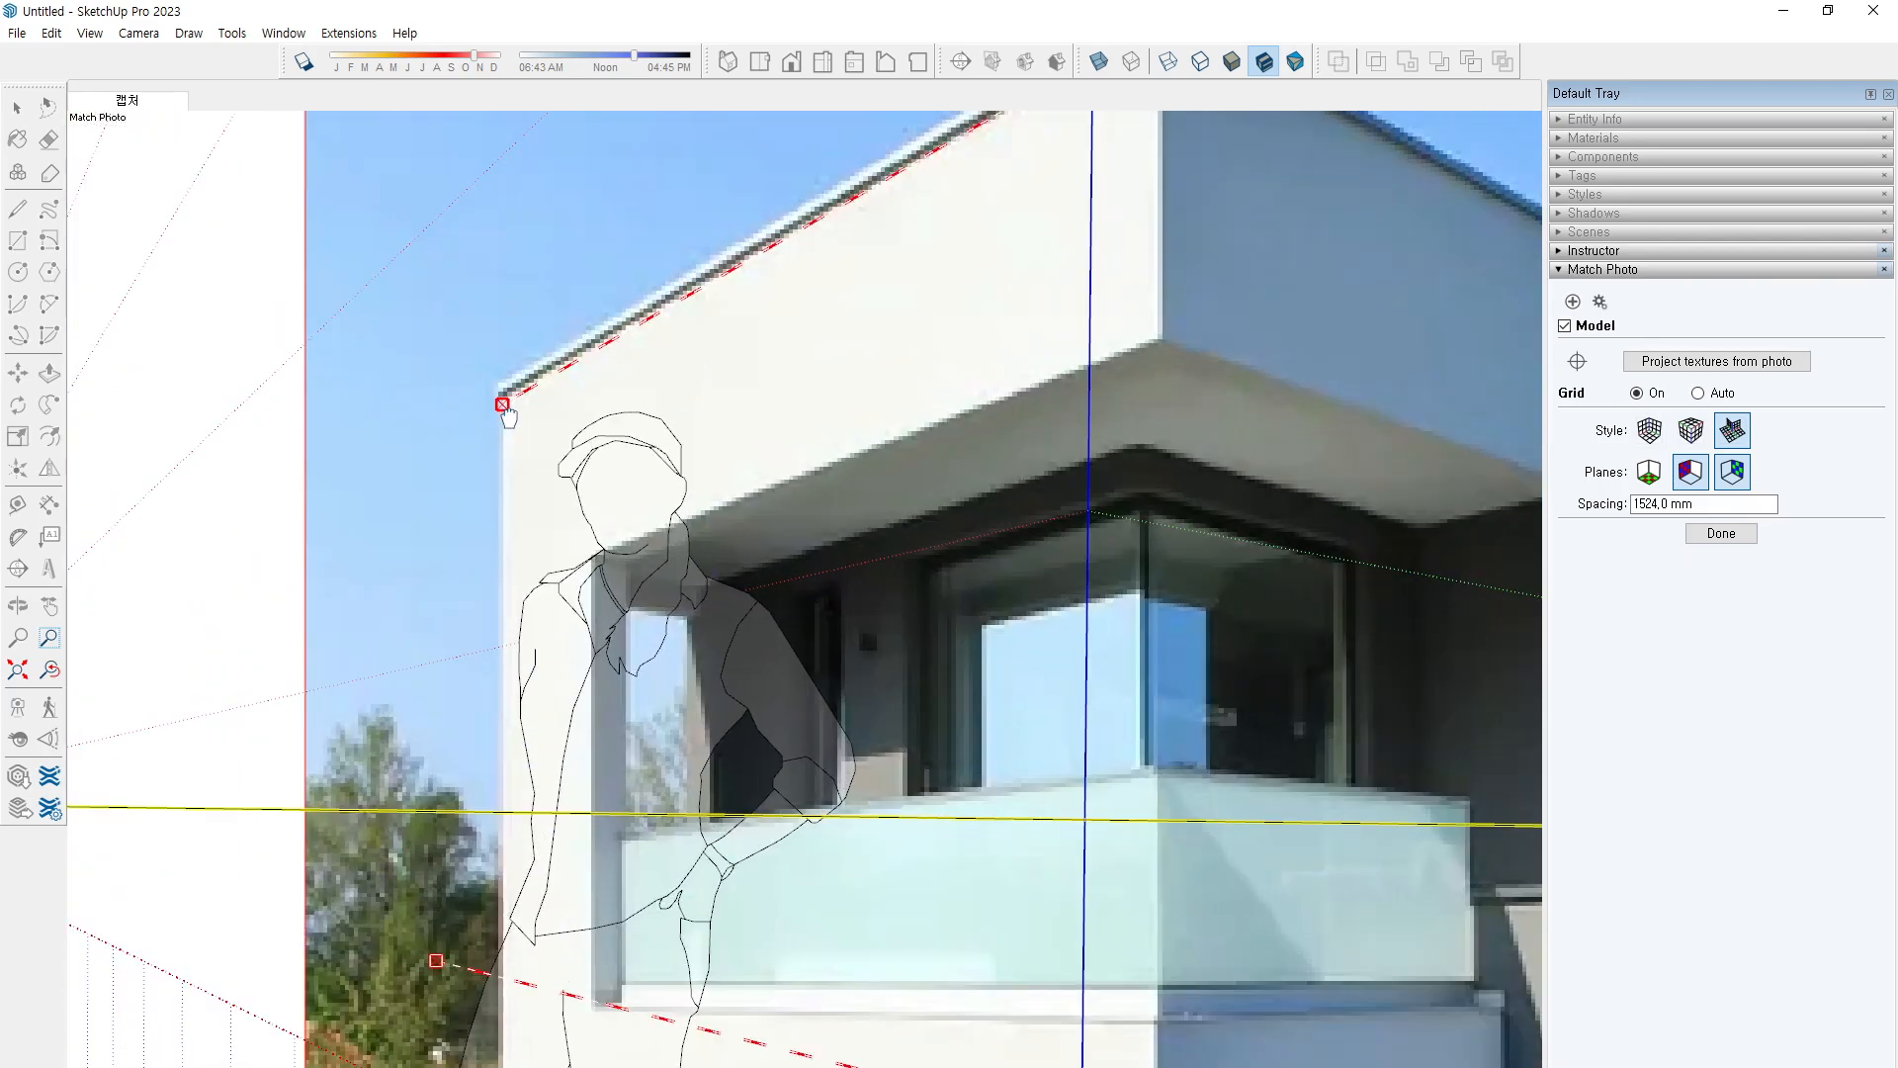
scroll(507, 416, "up", 3)
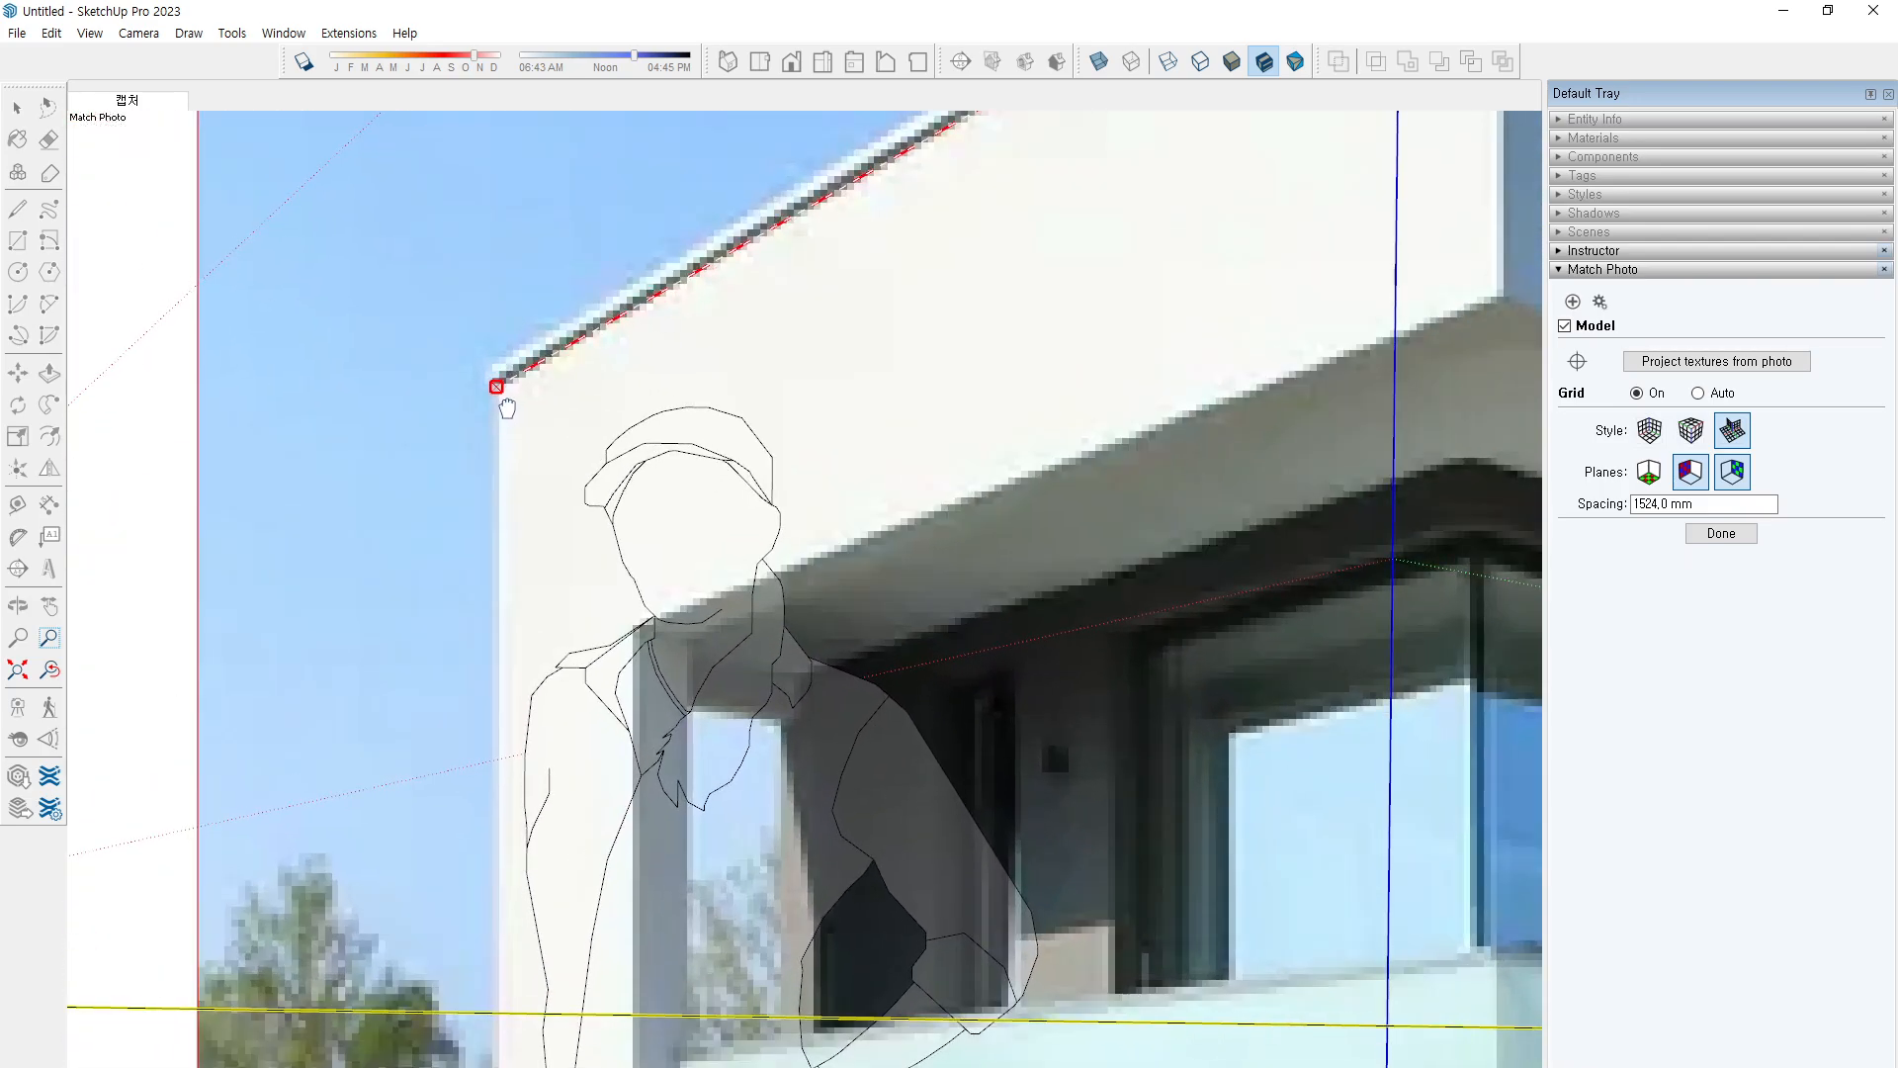
scroll(507, 408, "down", 8)
scroll(1059, 149, "up", 8)
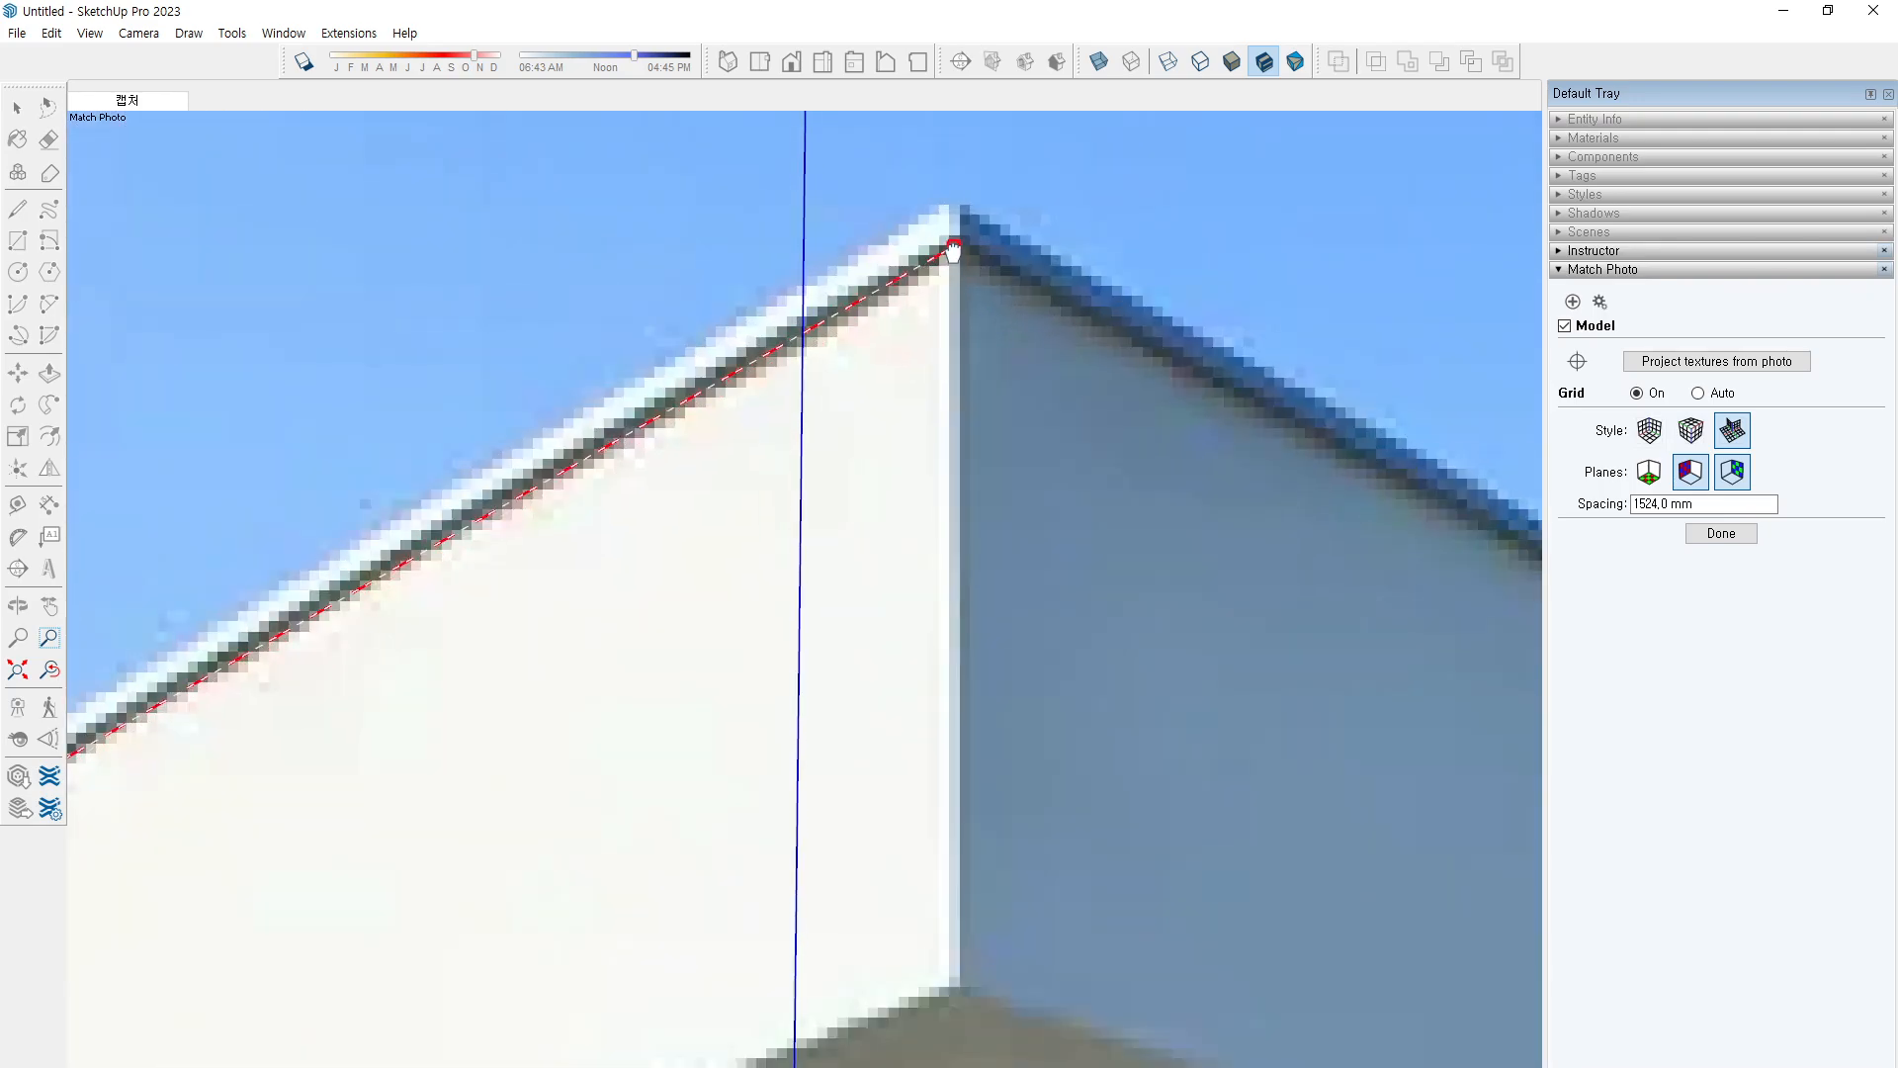
scroll(633, 311, "down", 2)
scroll(661, 325, "down", 3)
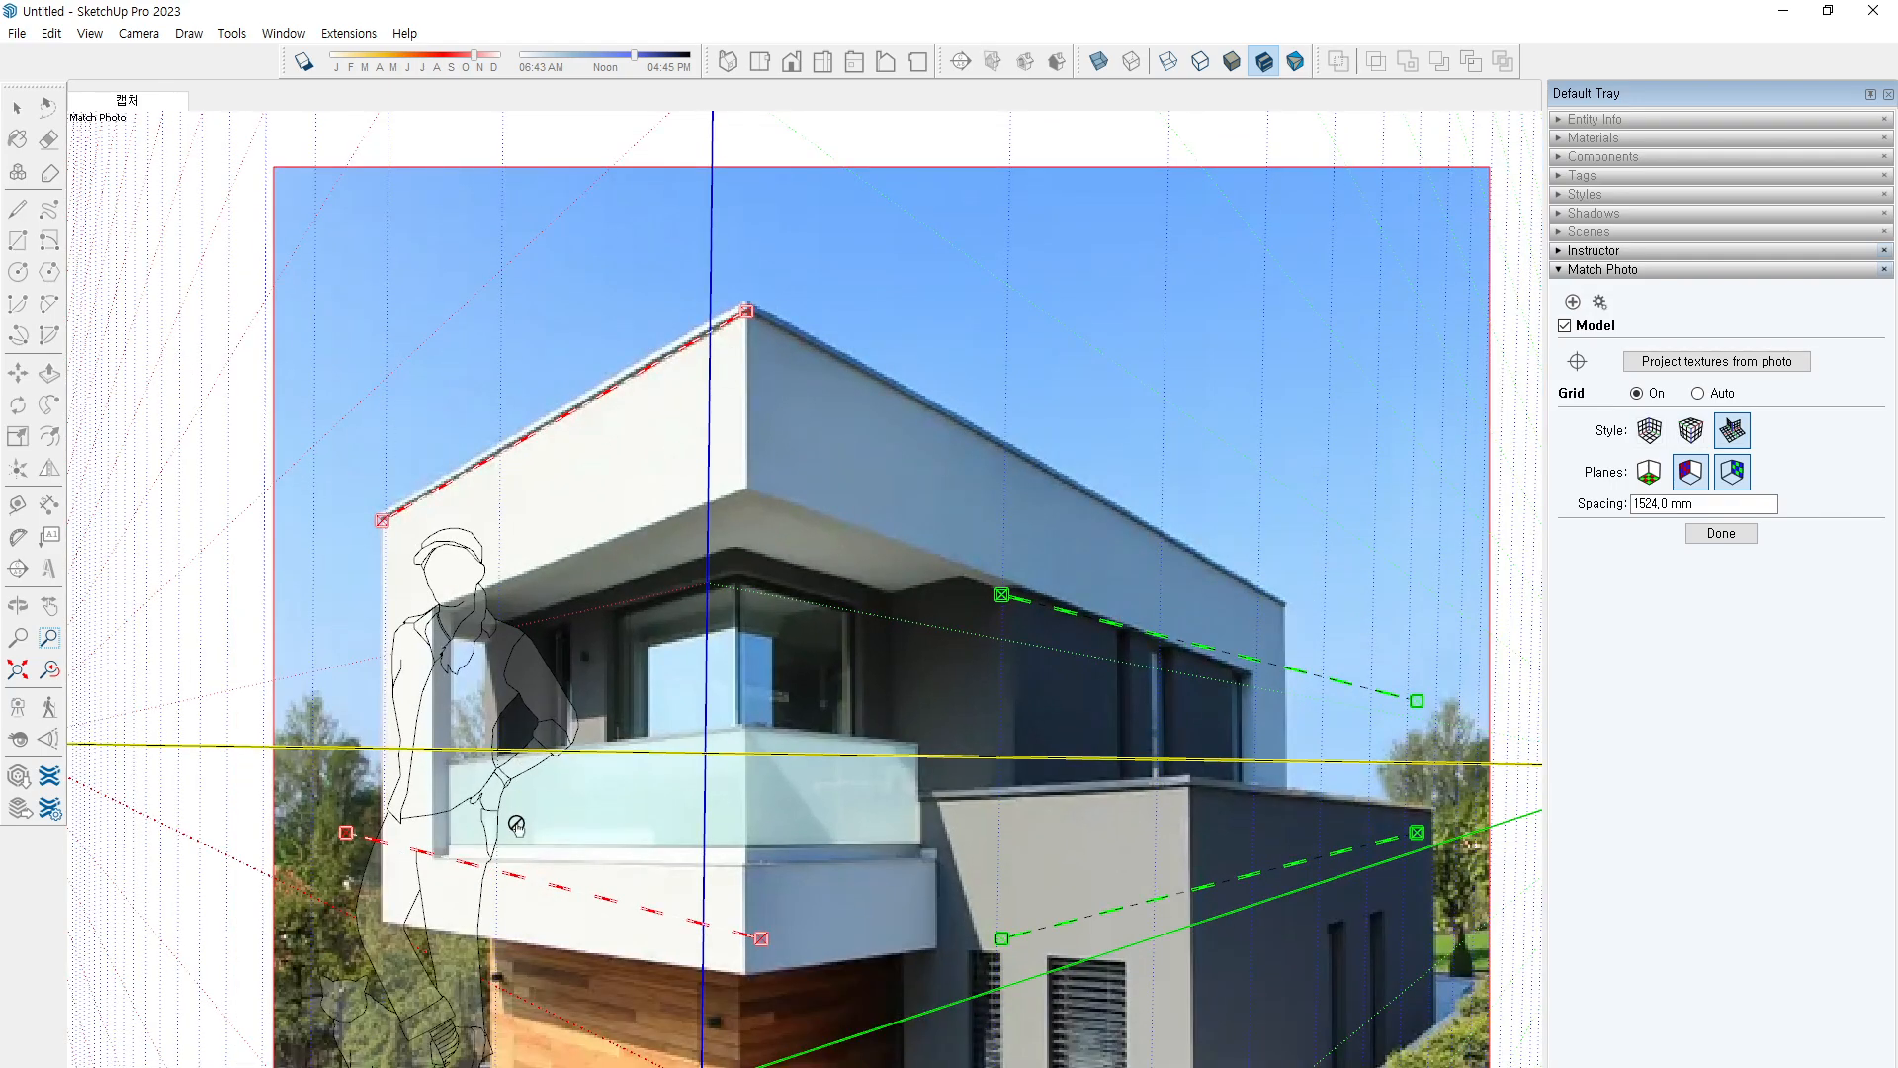
Align the lower red vanishing-point bar with the bottom edge of the white upper storey above the wood cladding
mouse_move(500, 874)
left_mouse_down()
mouse_move(522, 922)
mouse_move(494, 895)
left_mouse_up()
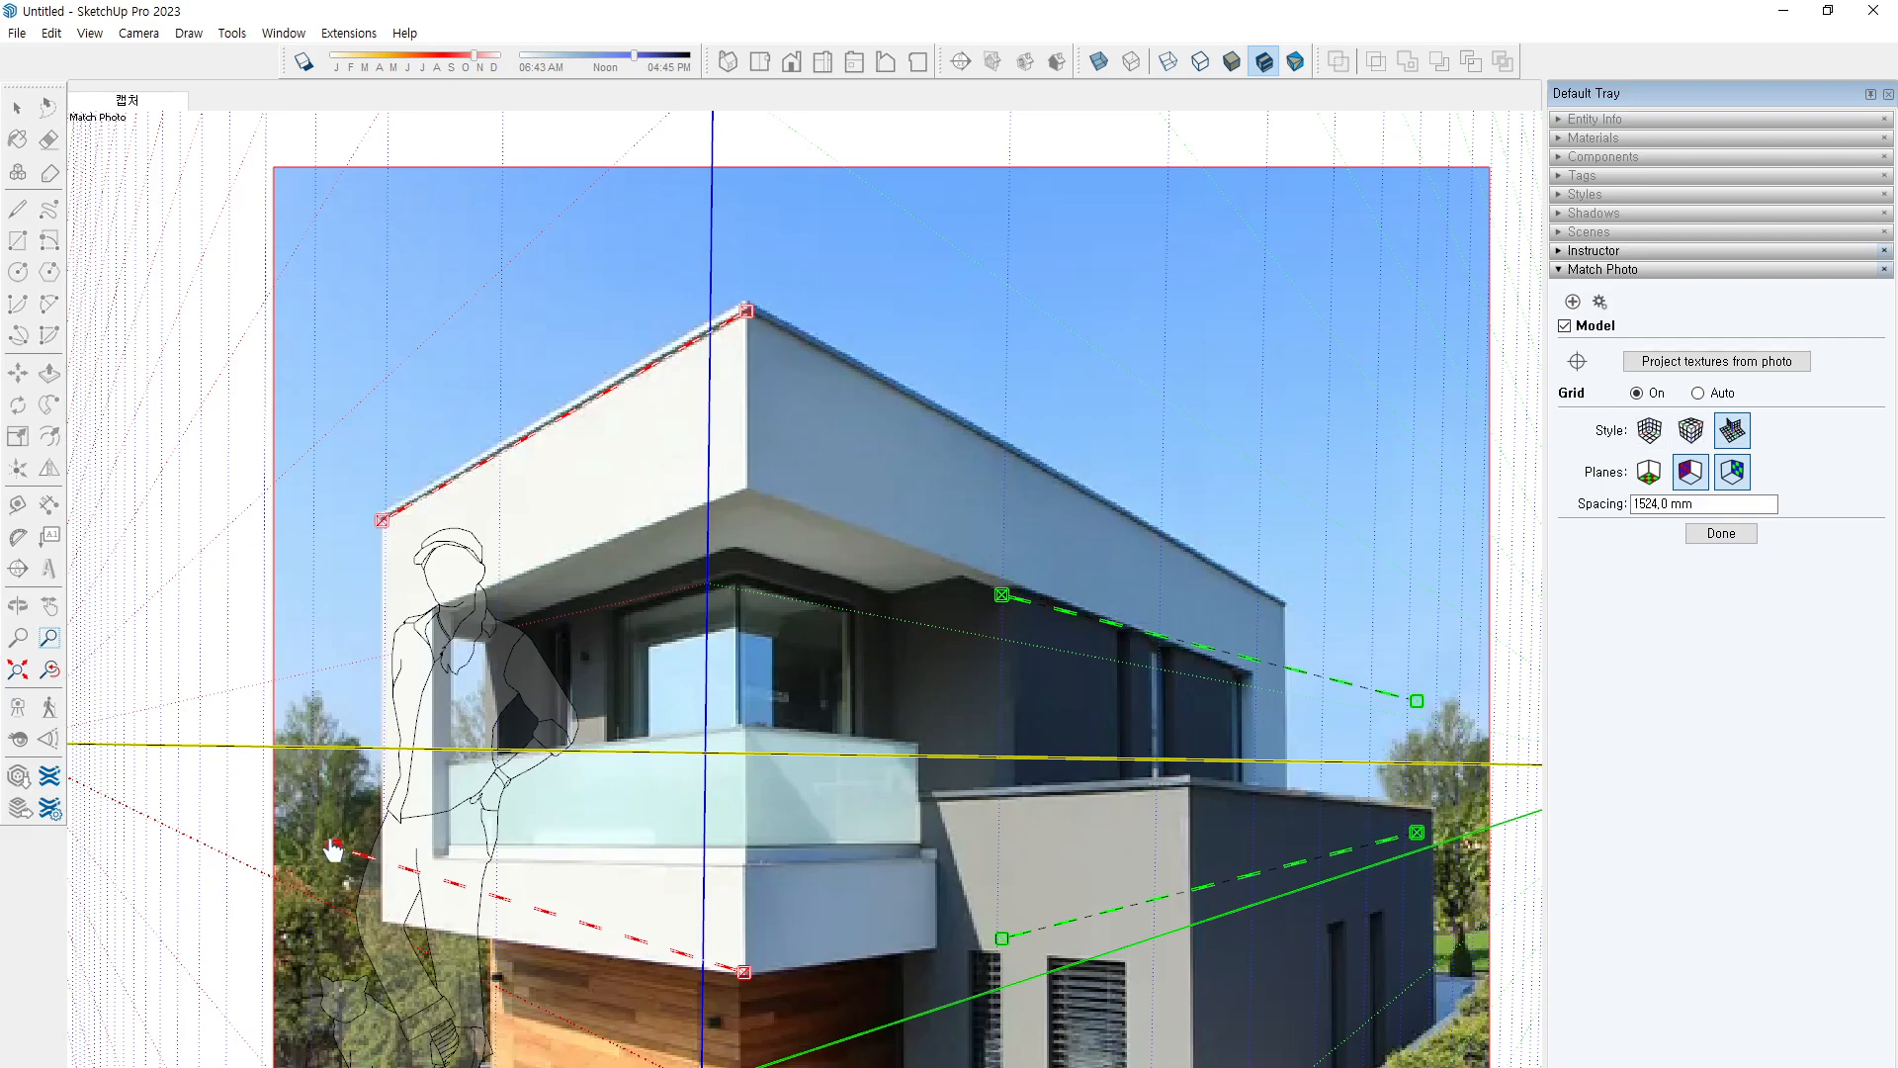
left_click_drag(334, 846, 386, 923)
scroll(387, 923, "up", 5)
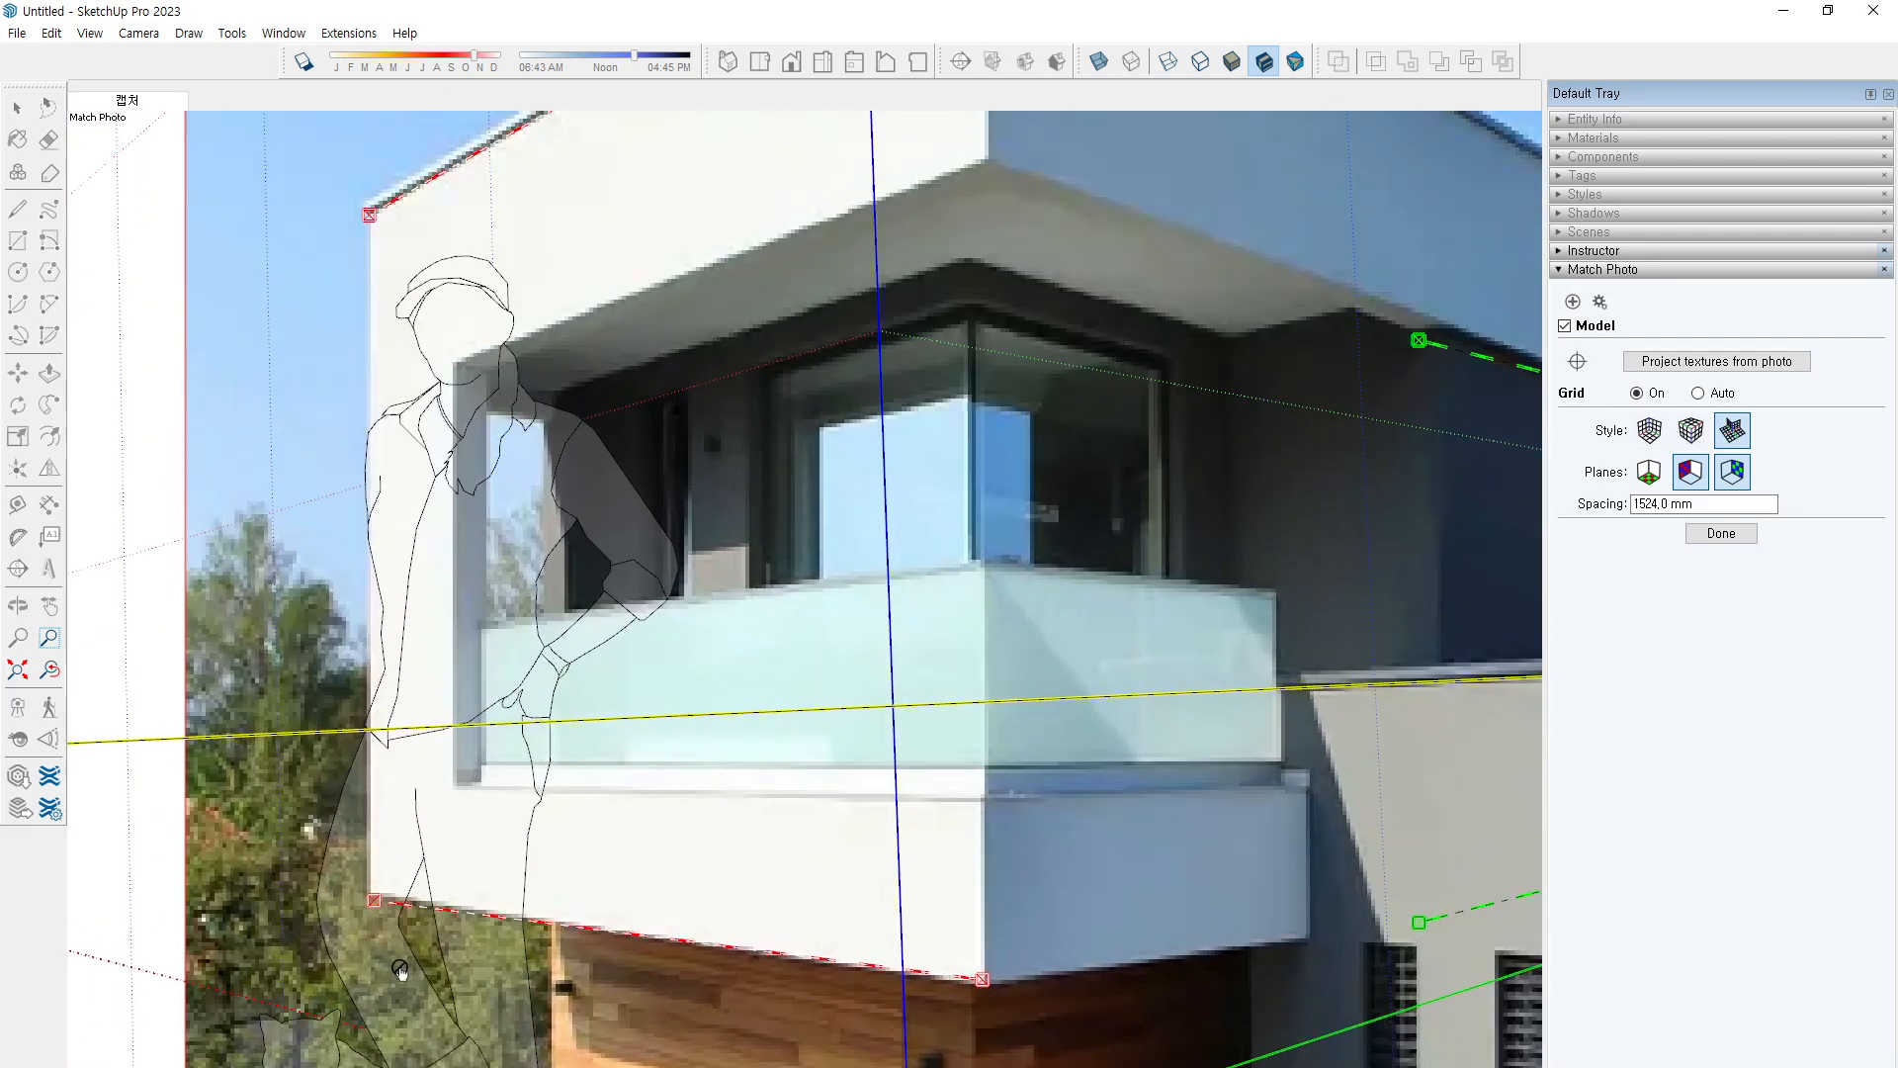
left_click_drag(362, 847, 347, 833)
scroll(601, 515, "down", 5)
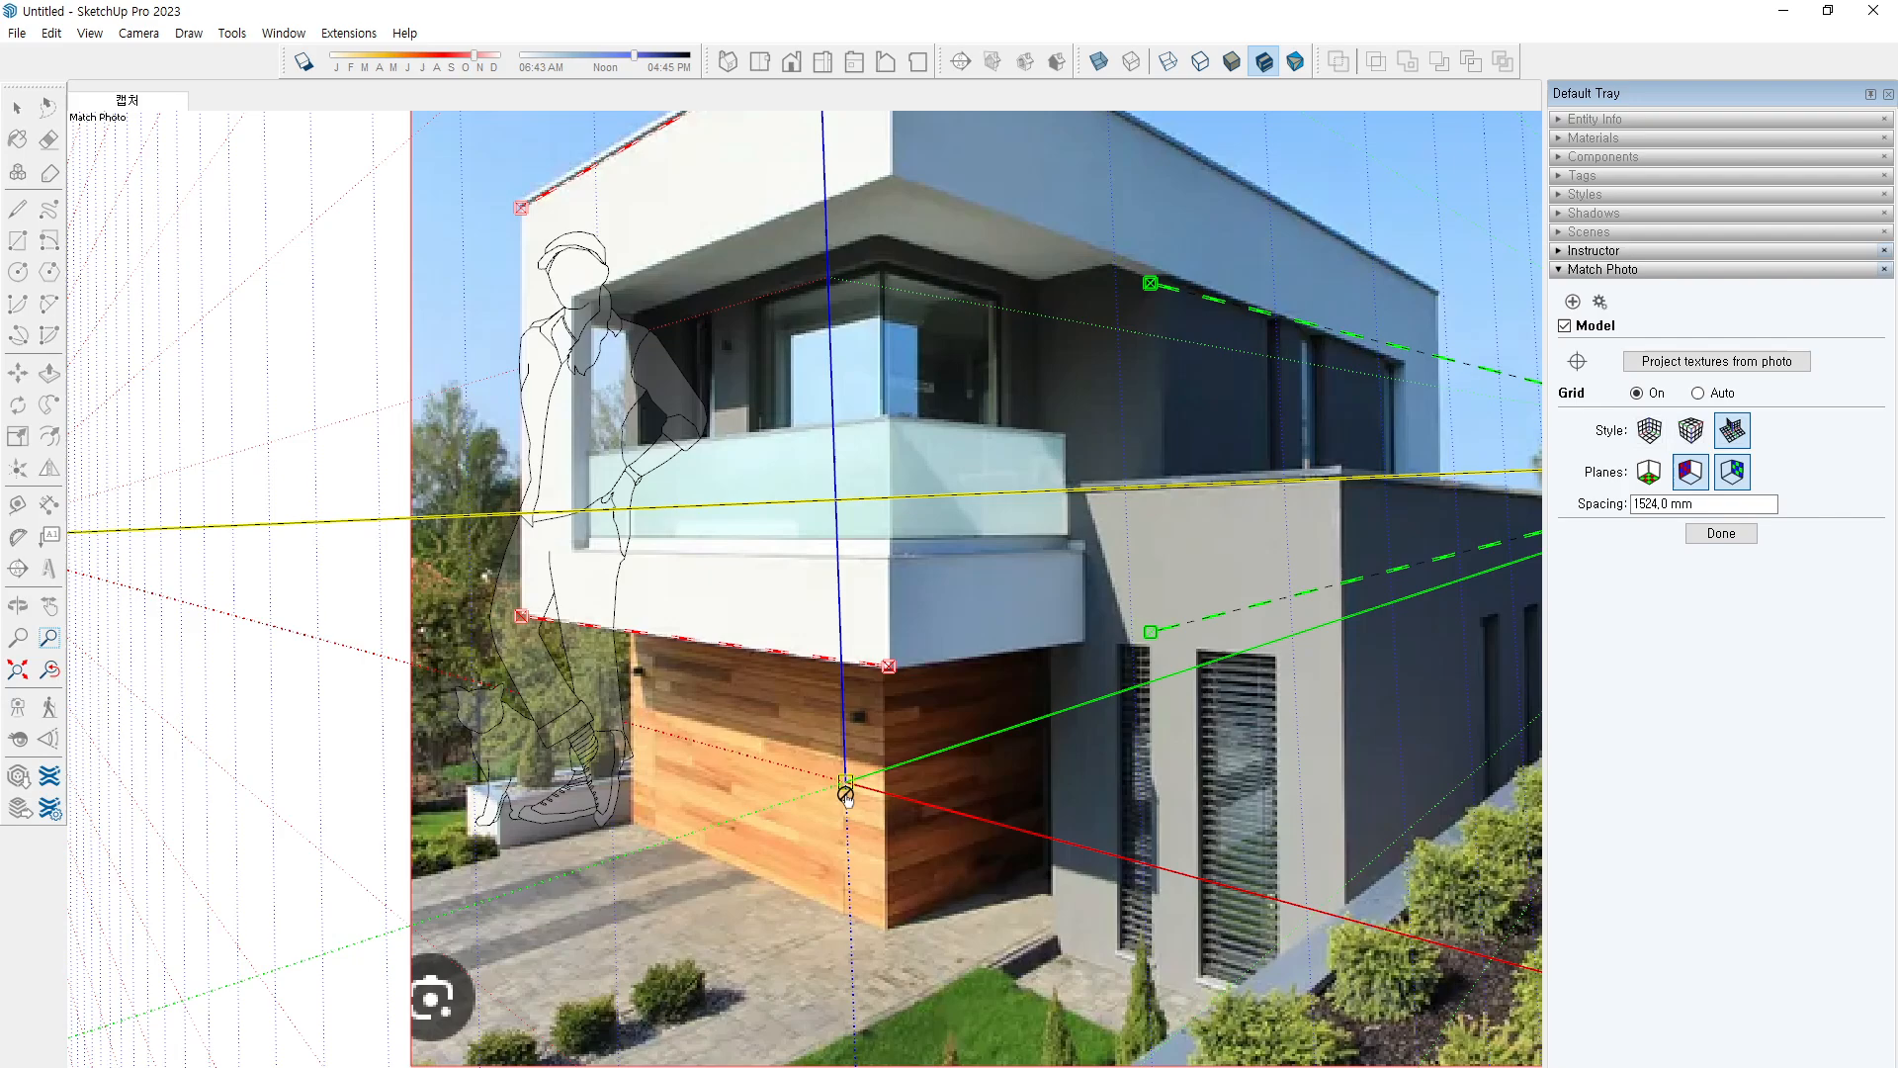
scroll(648, 450, "down", 2)
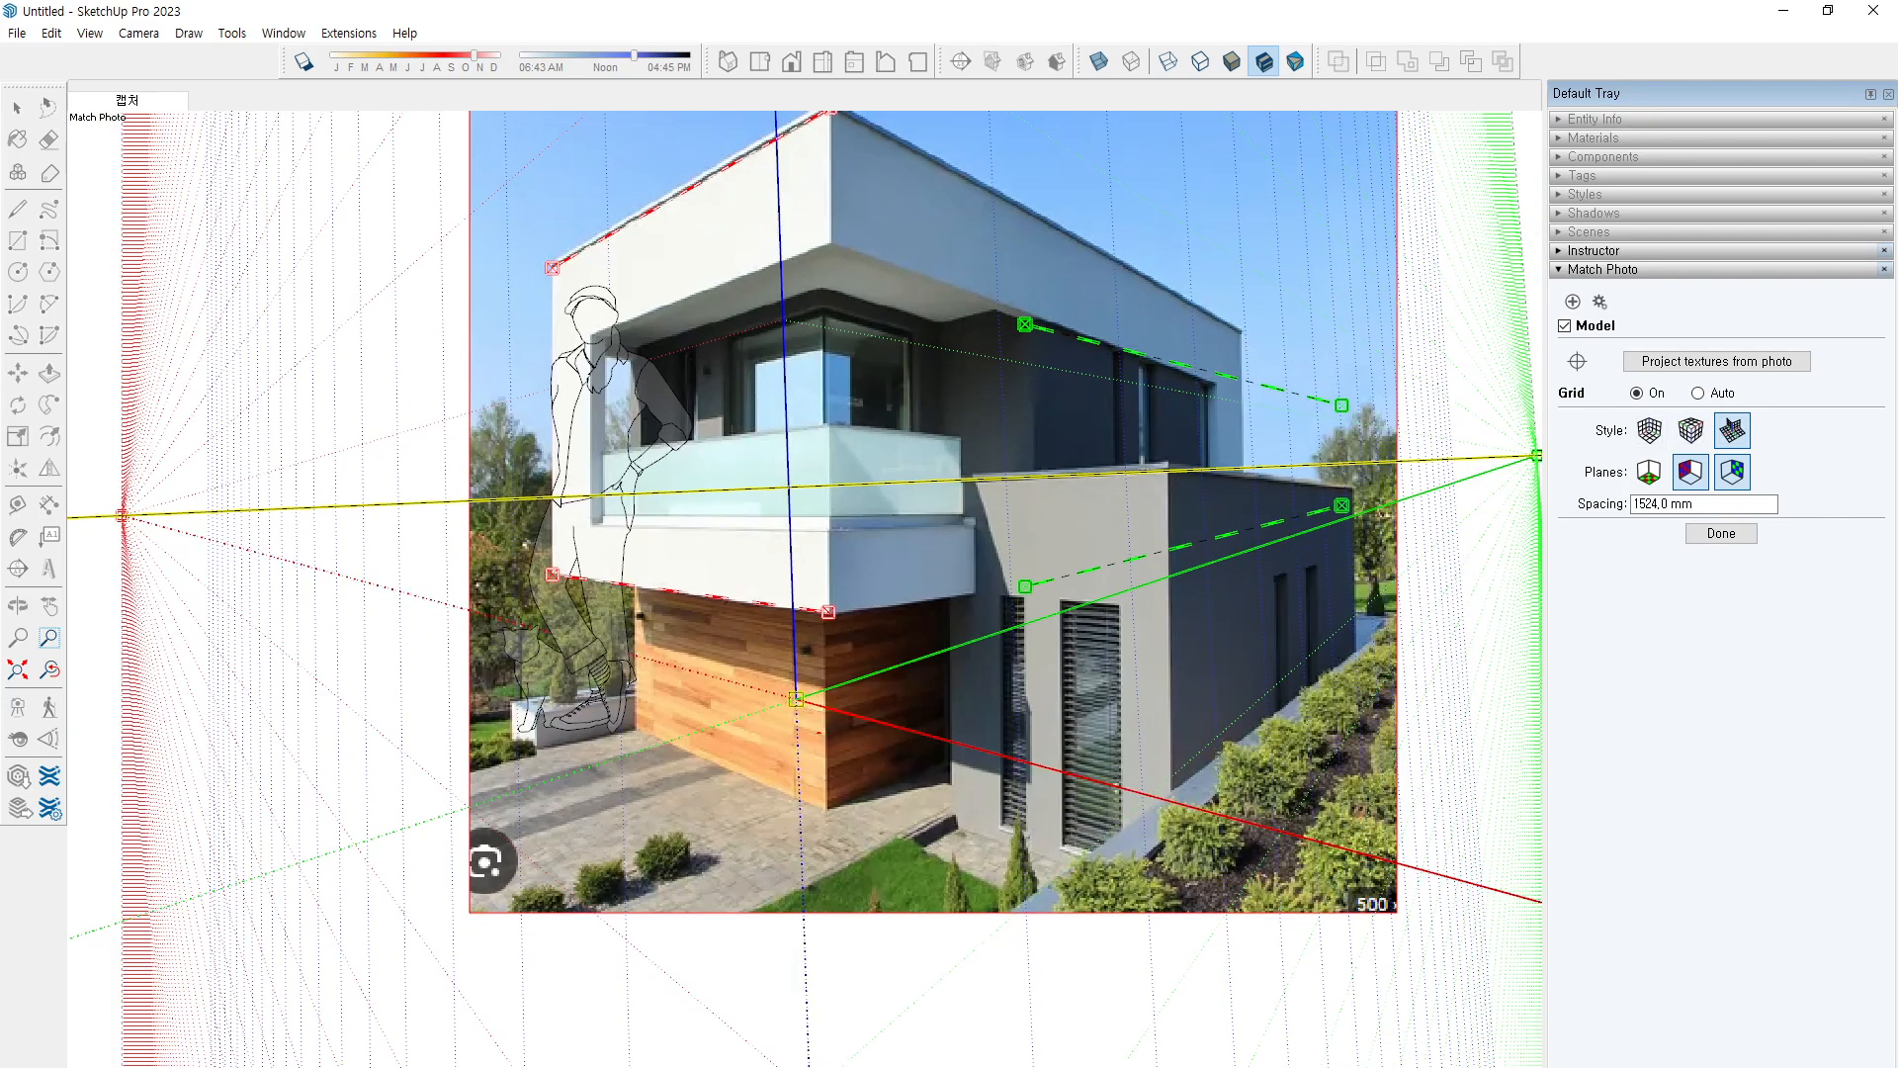
Move the matched photo's axis origin below the wood-clad front corner, onto the lawn
left_click_drag(819, 733, 820, 700)
left_click_drag(795, 704, 826, 817)
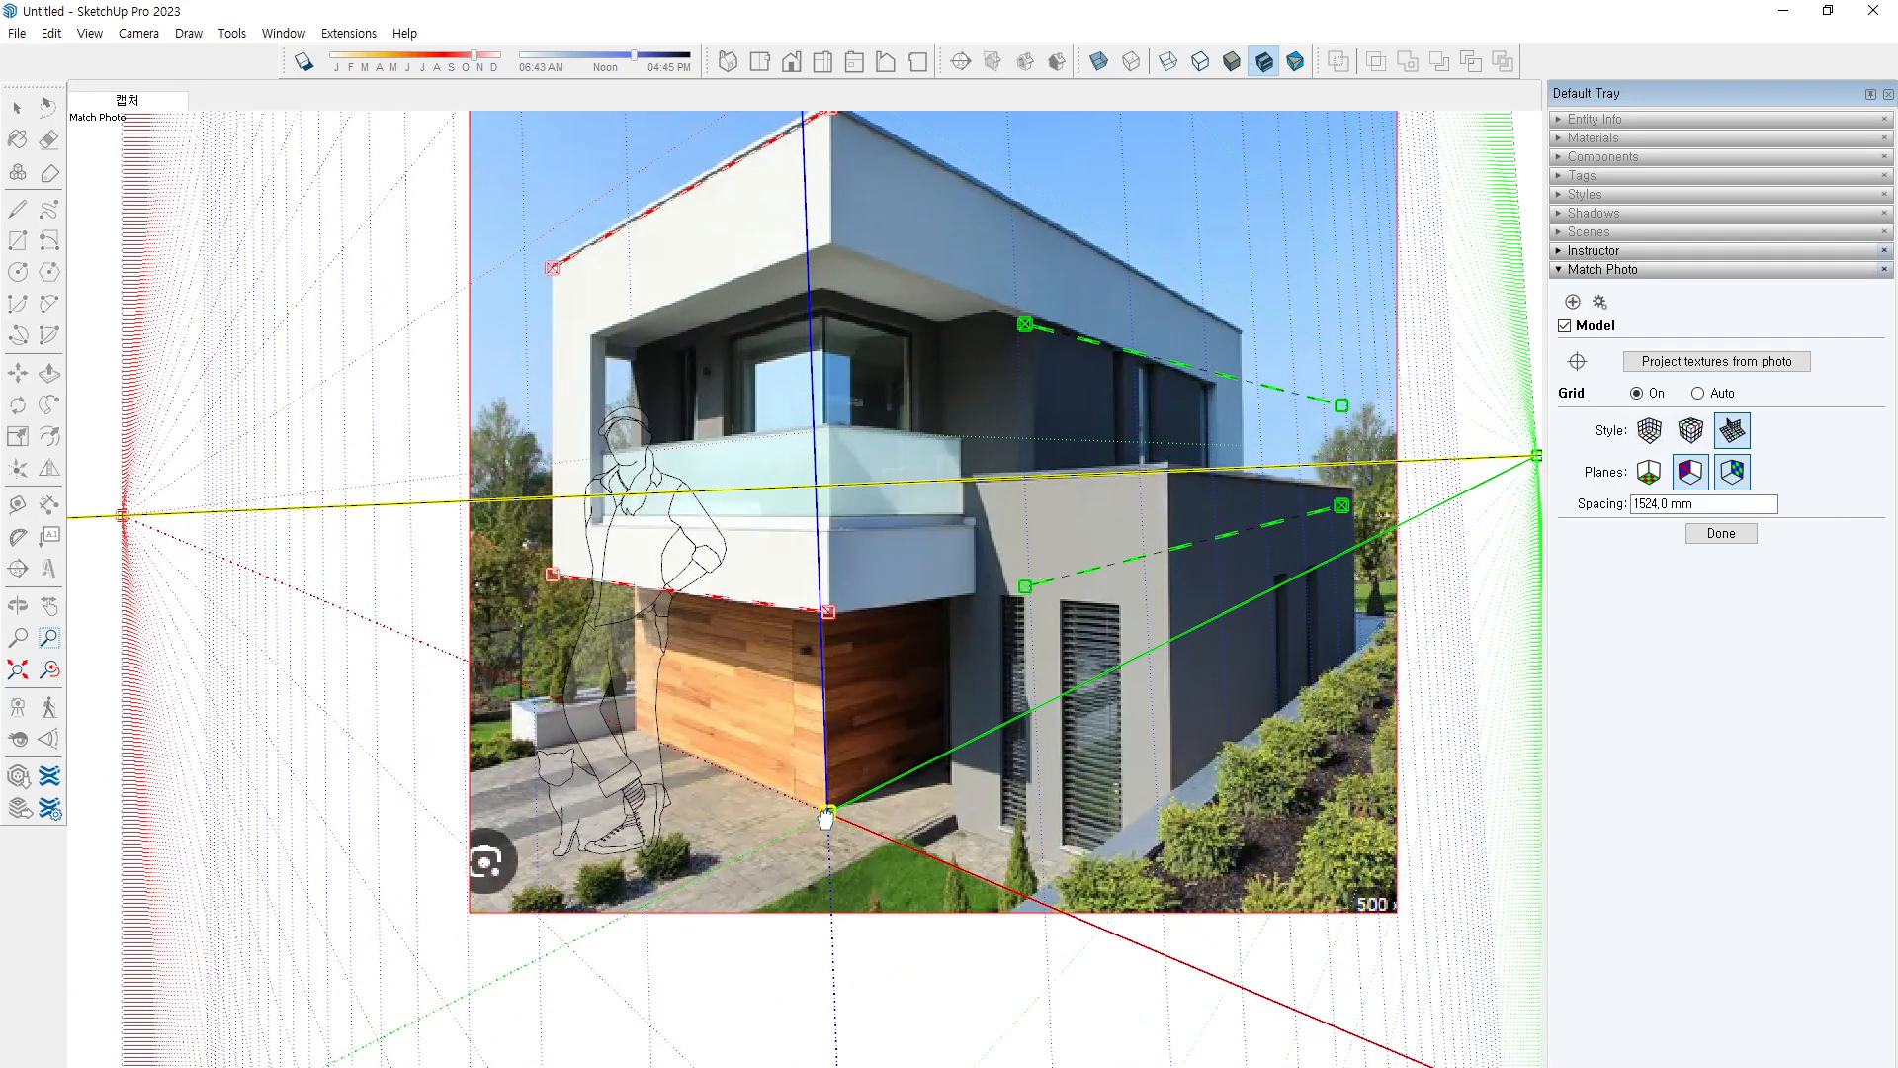
scroll(826, 816, "down", 3)
scroll(827, 816, "up", 3)
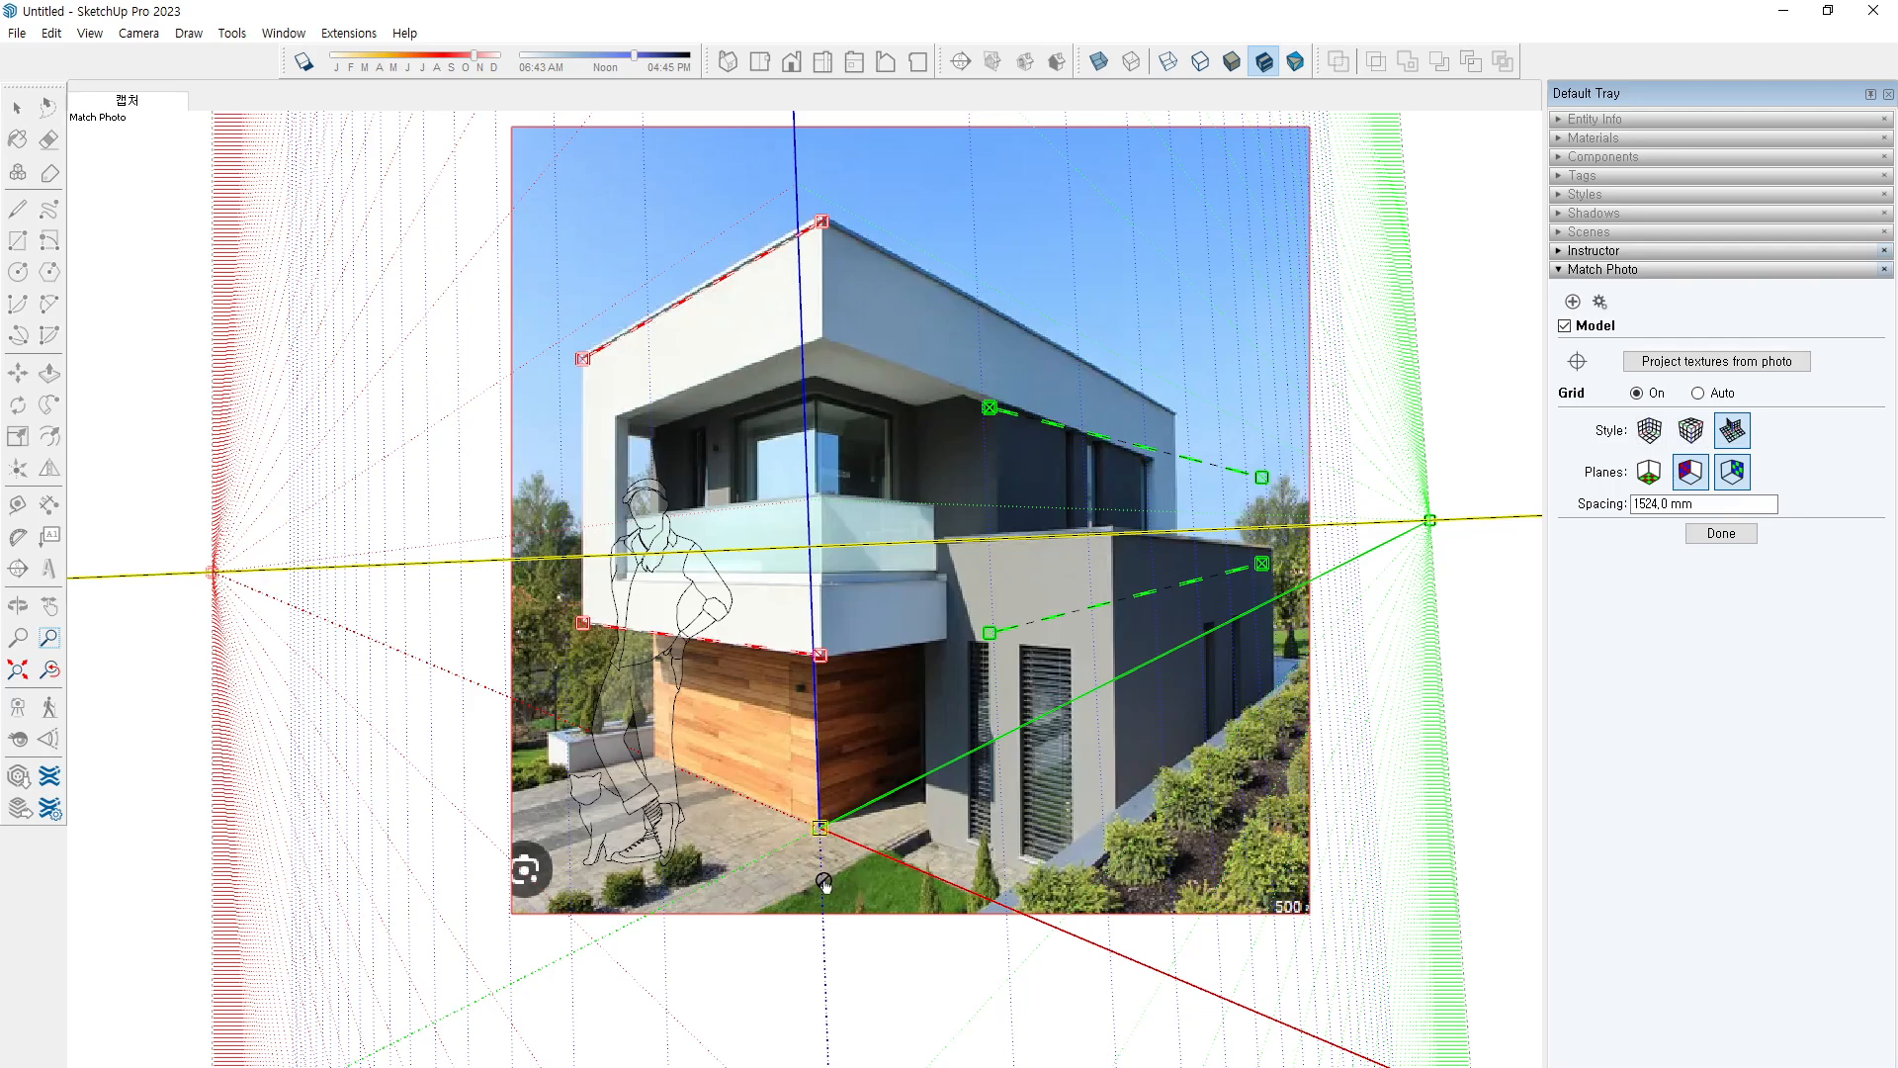
left_click_drag(820, 828, 820, 886)
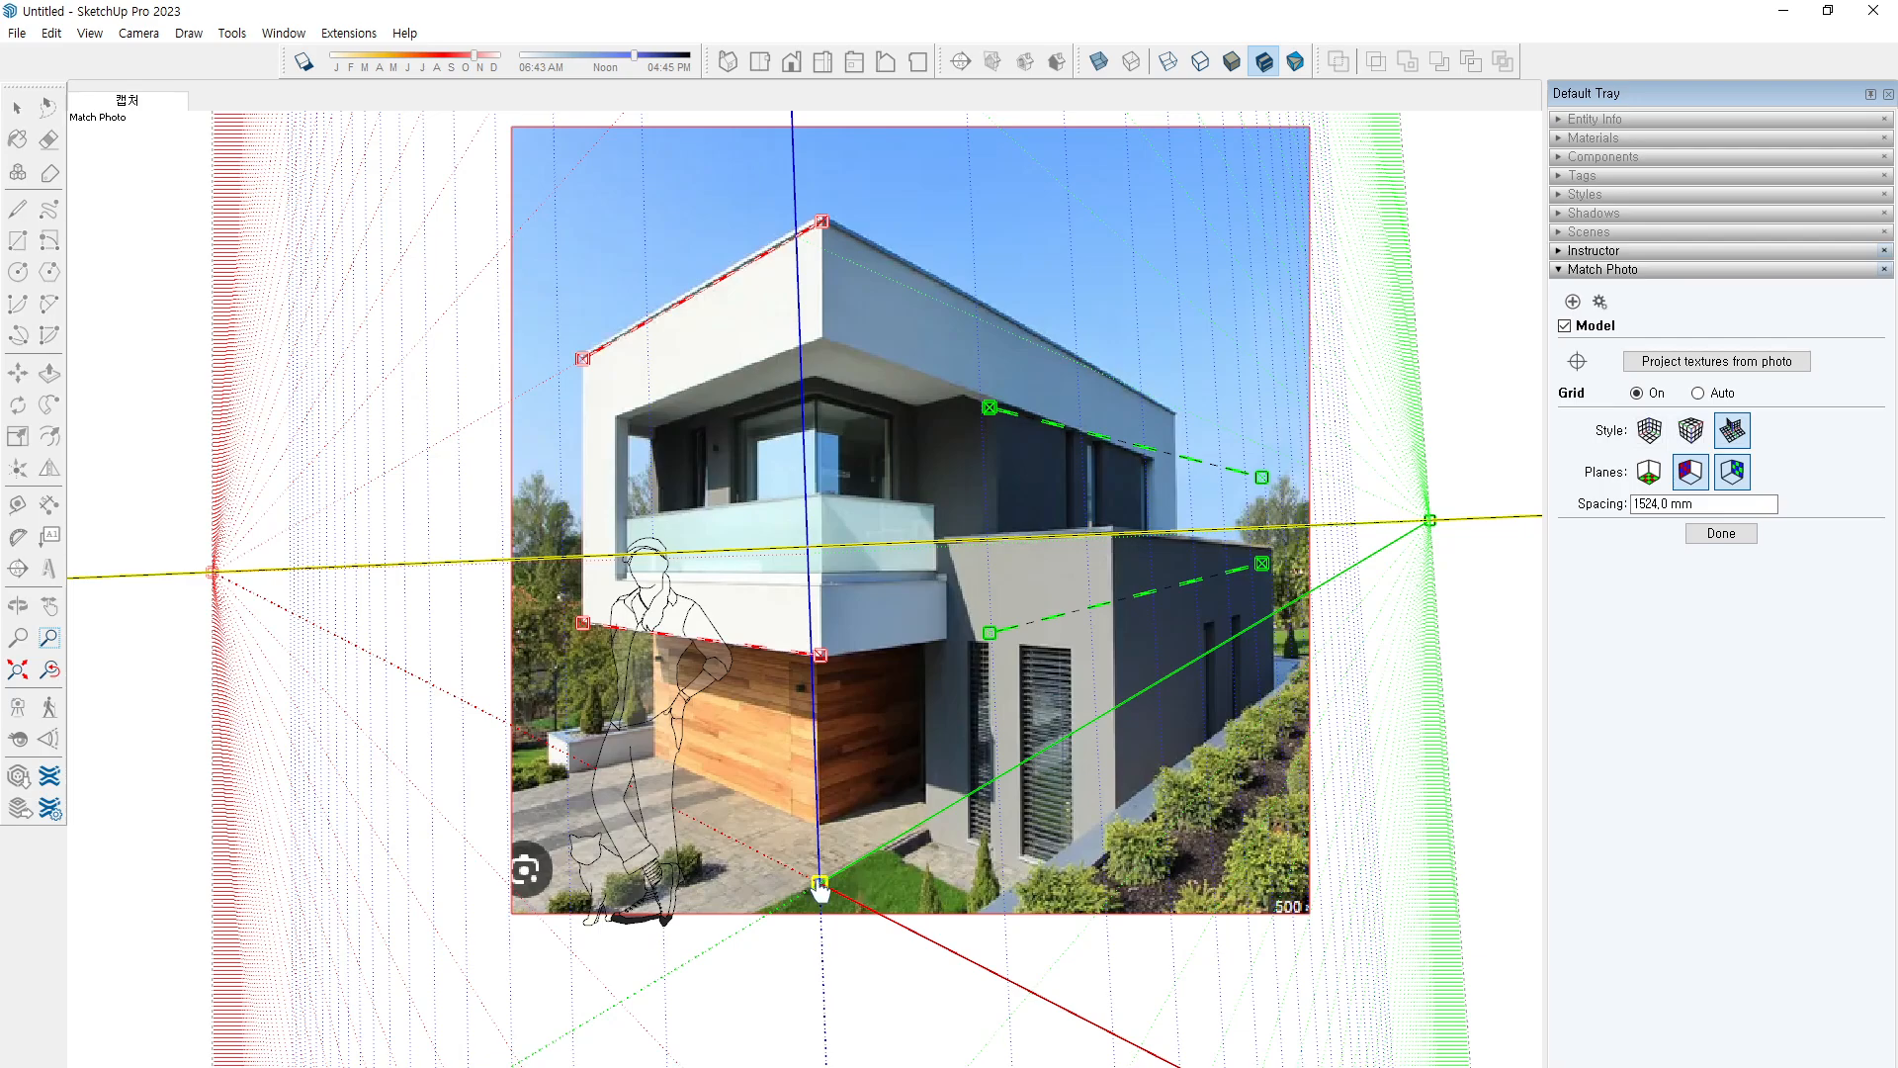
Align the upper green vanishing-point bar with the roof edge of the right-hand face, ending at the far roof corner
left_click_drag(1030, 415, 916, 271)
scroll(1137, 390, "up", 5)
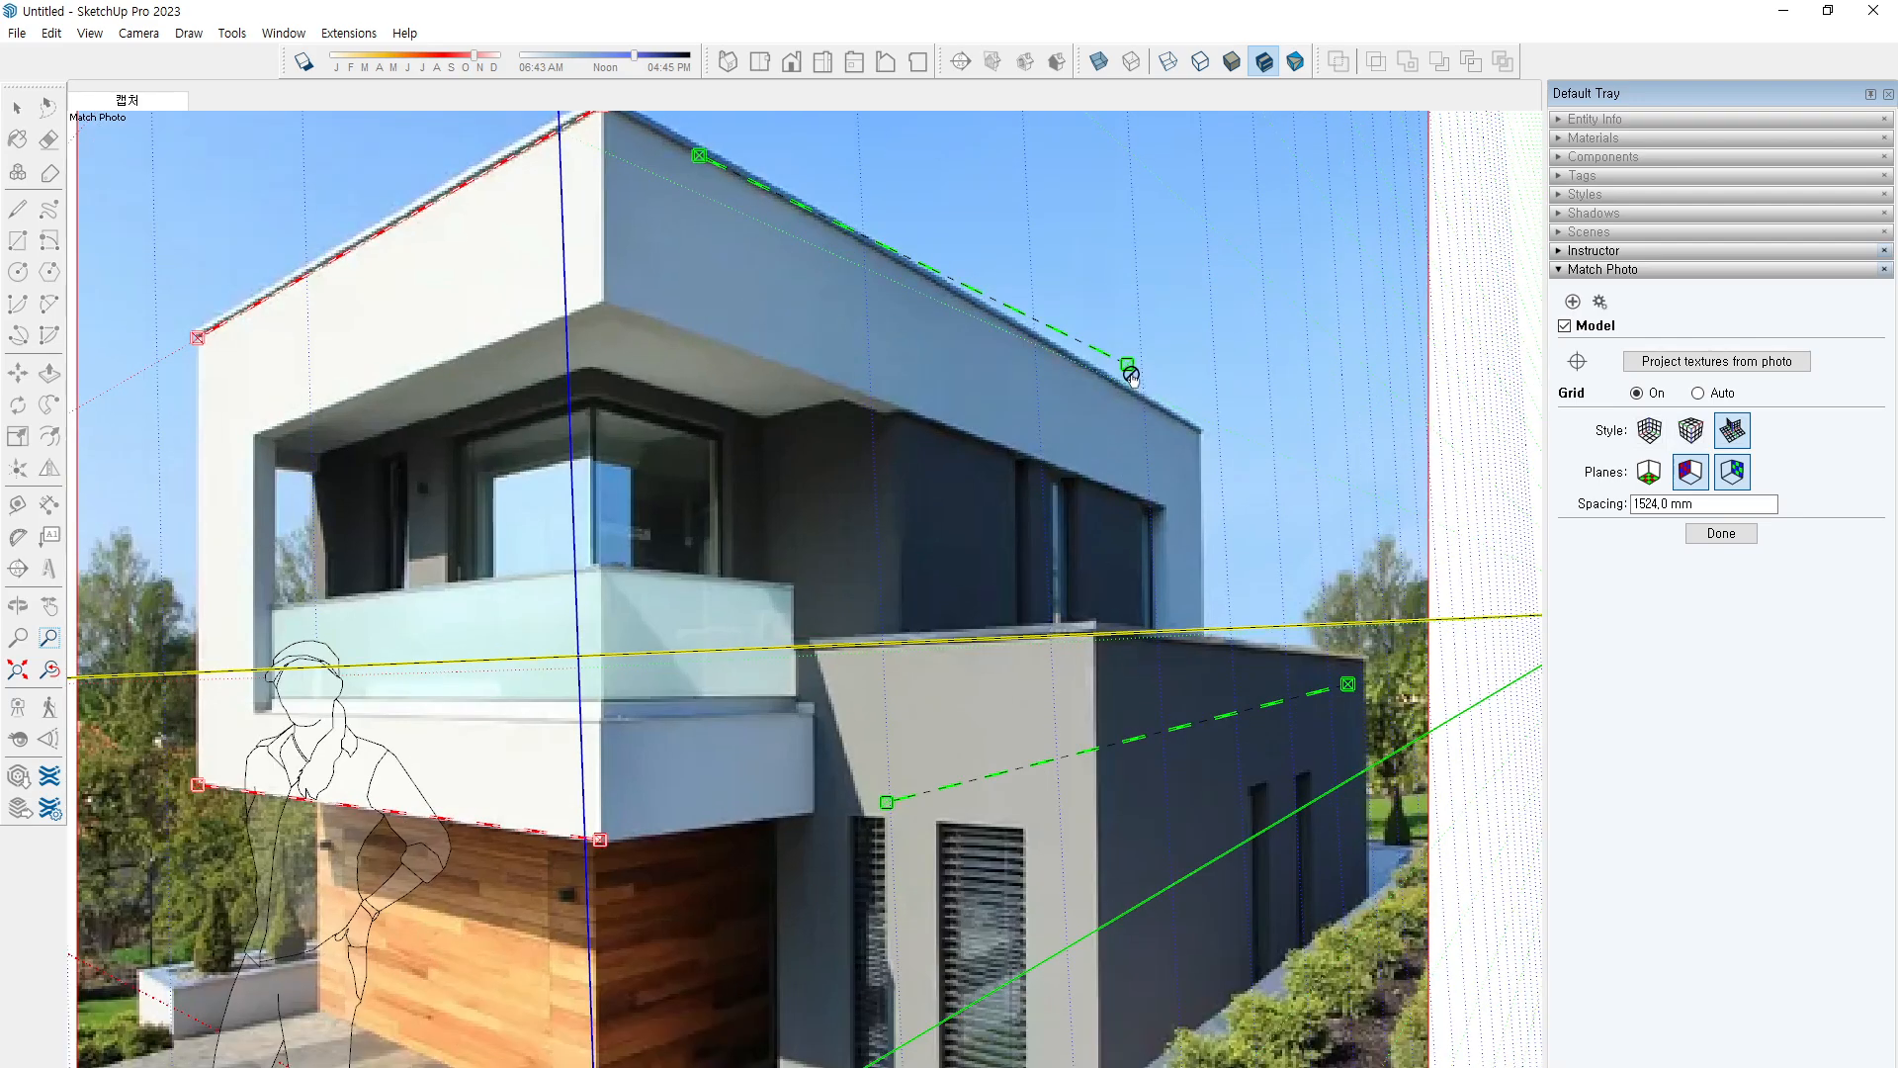
left_click_drag(1130, 376, 1162, 417)
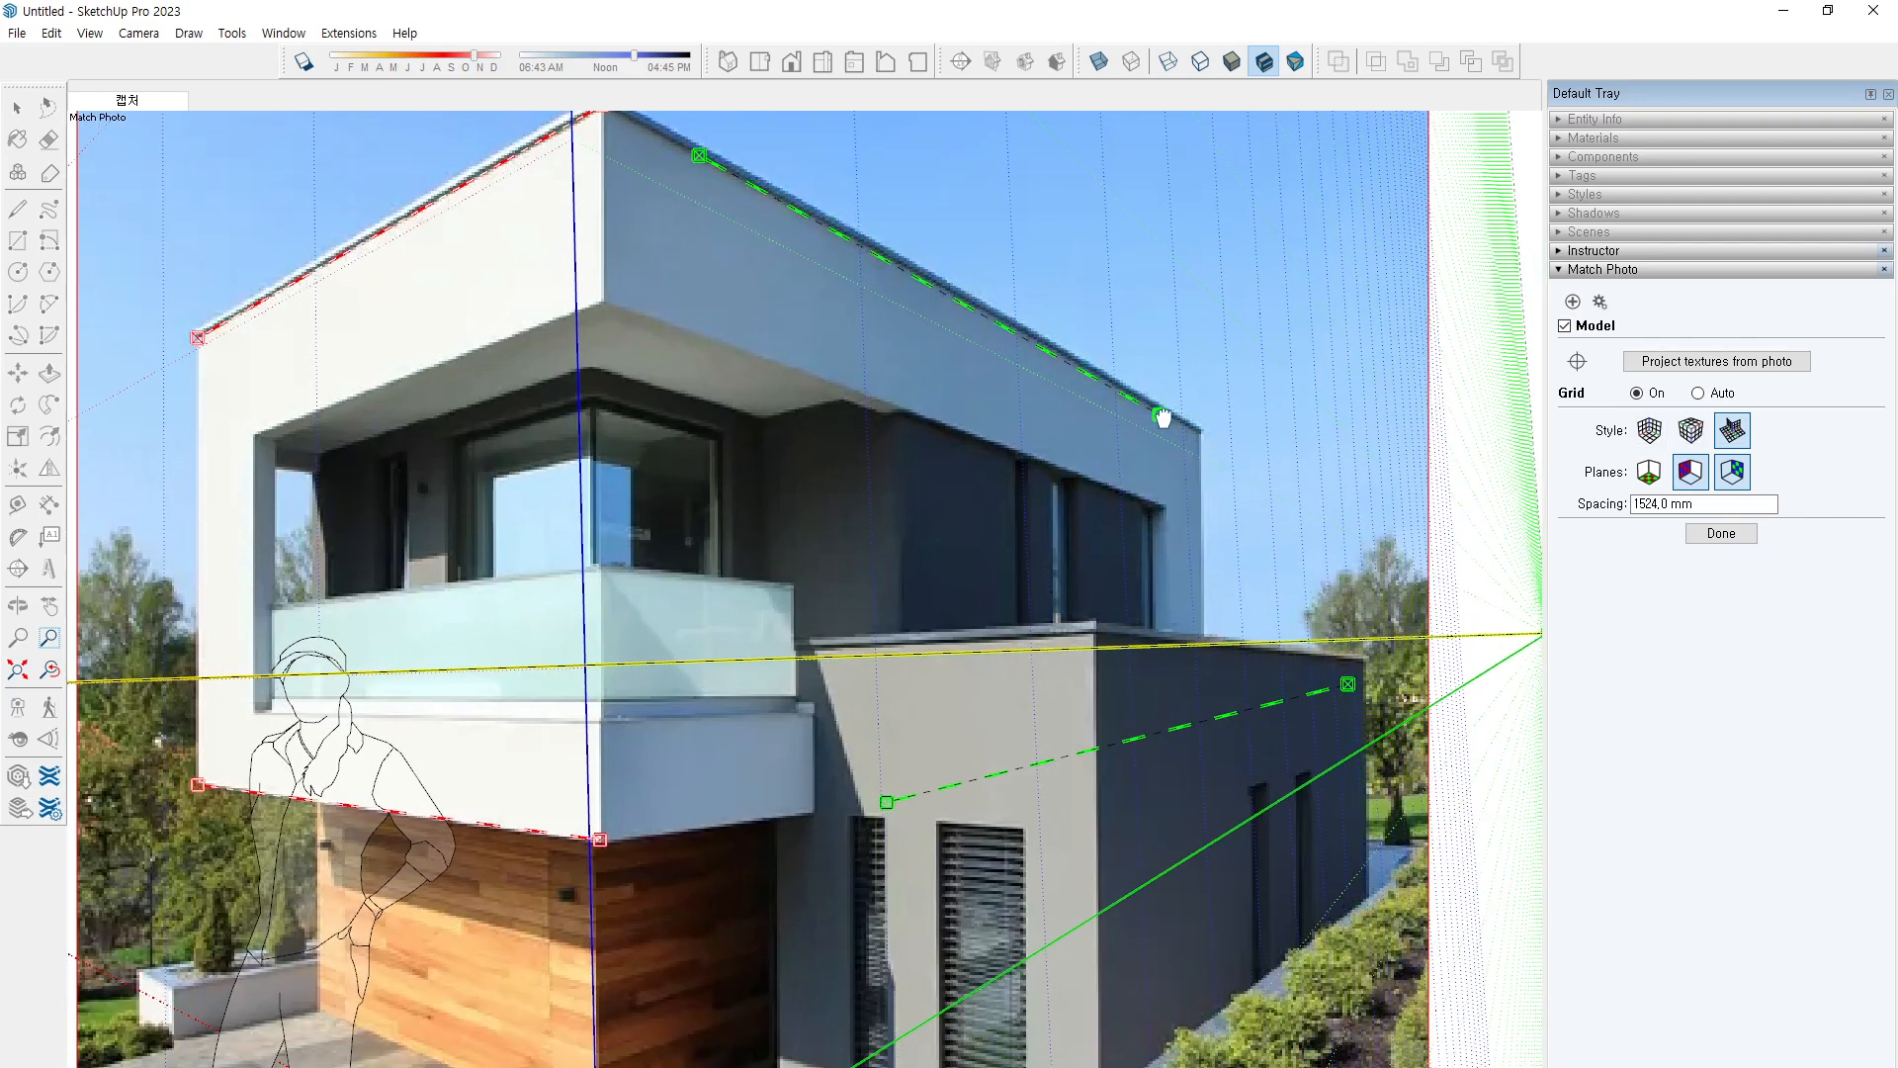
scroll(899, 330, "down", 3)
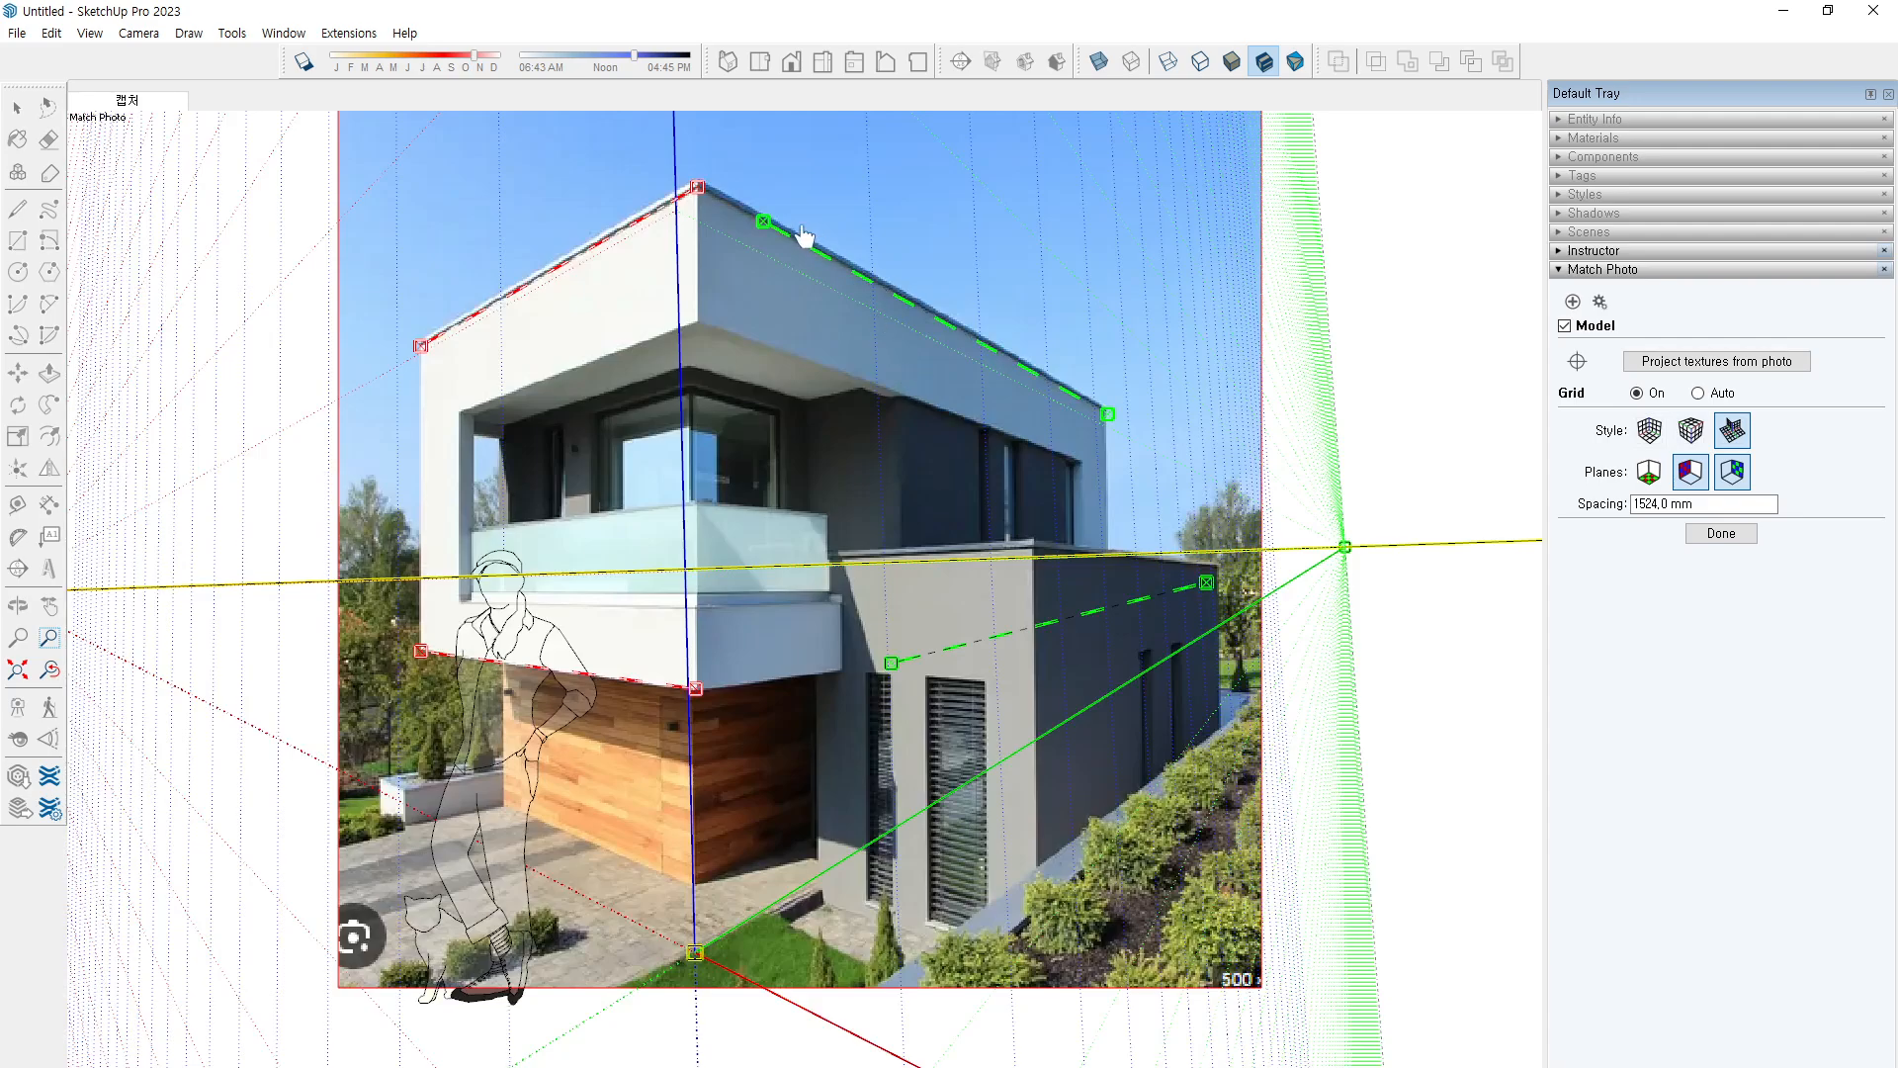
scroll(803, 234, "up", 3)
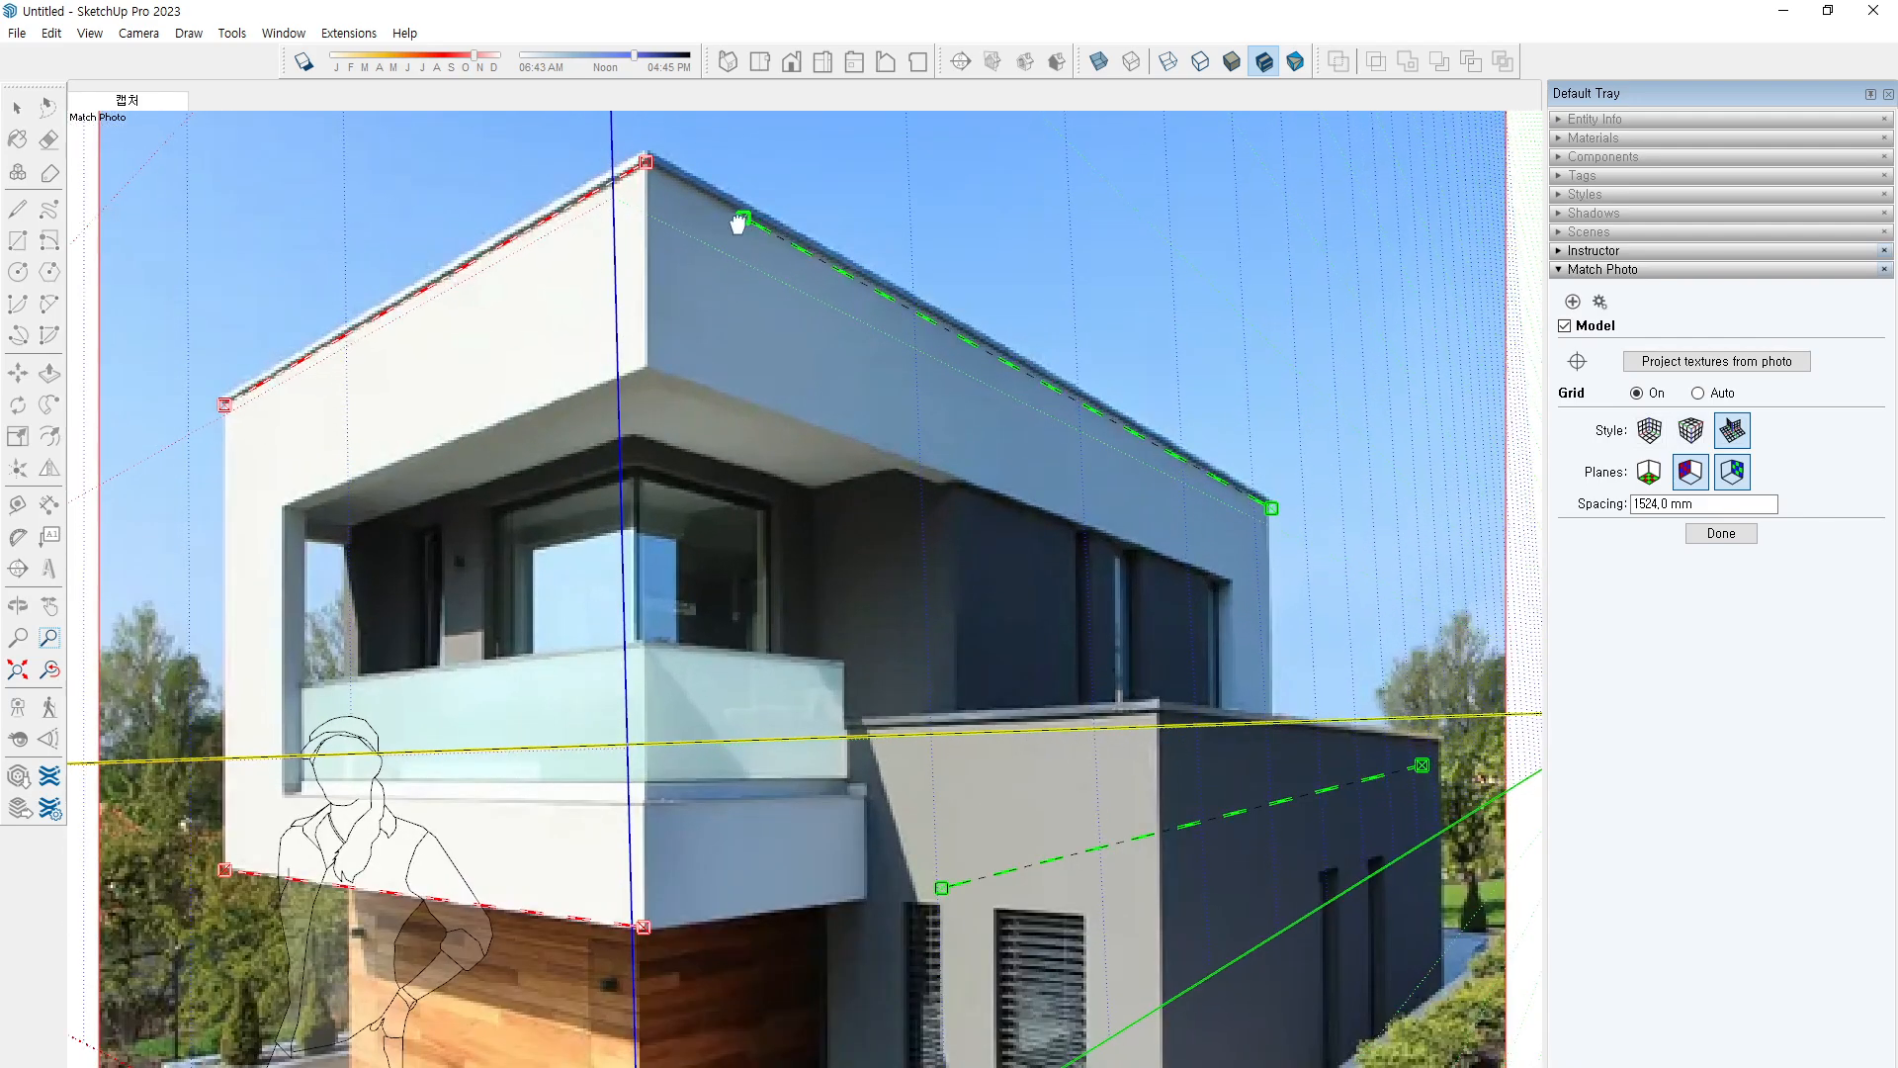
scroll(1285, 519, "up", 4)
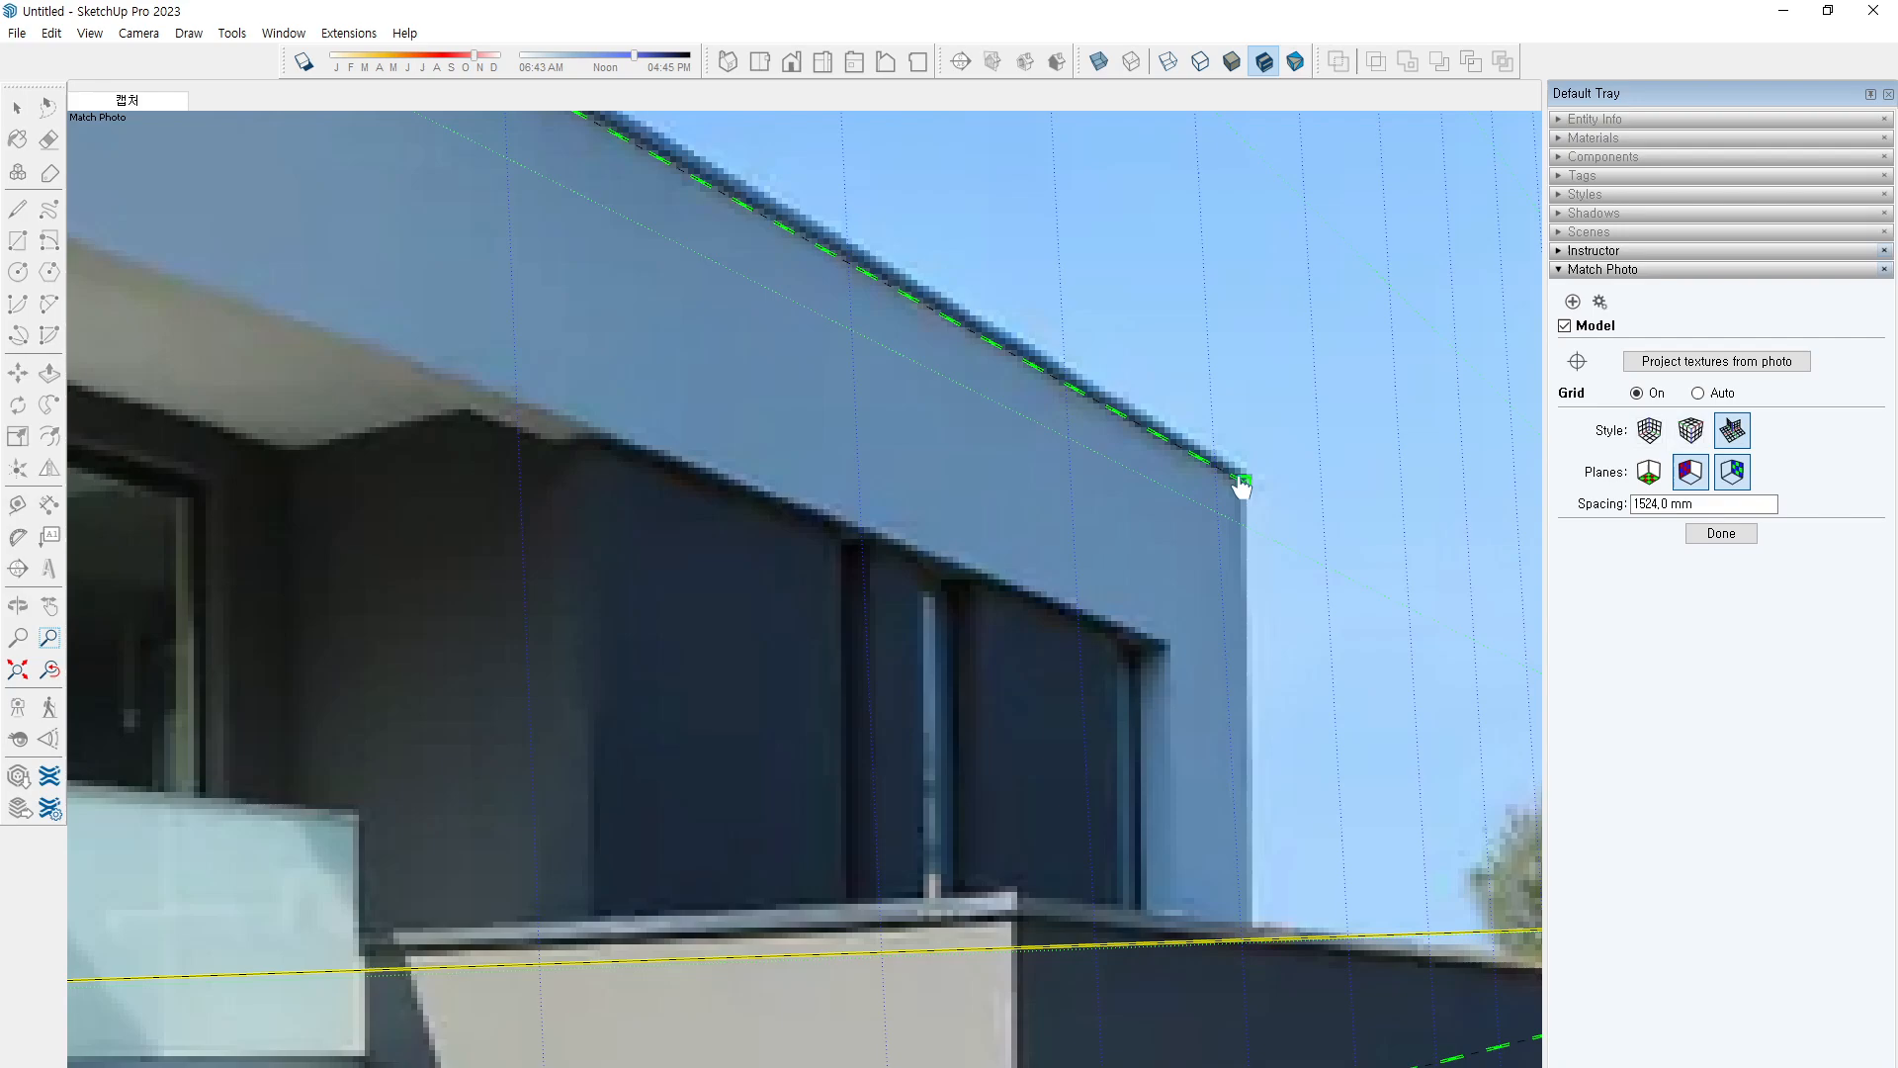
scroll(923, 334, "down", 3)
scroll(922, 334, "down", 3)
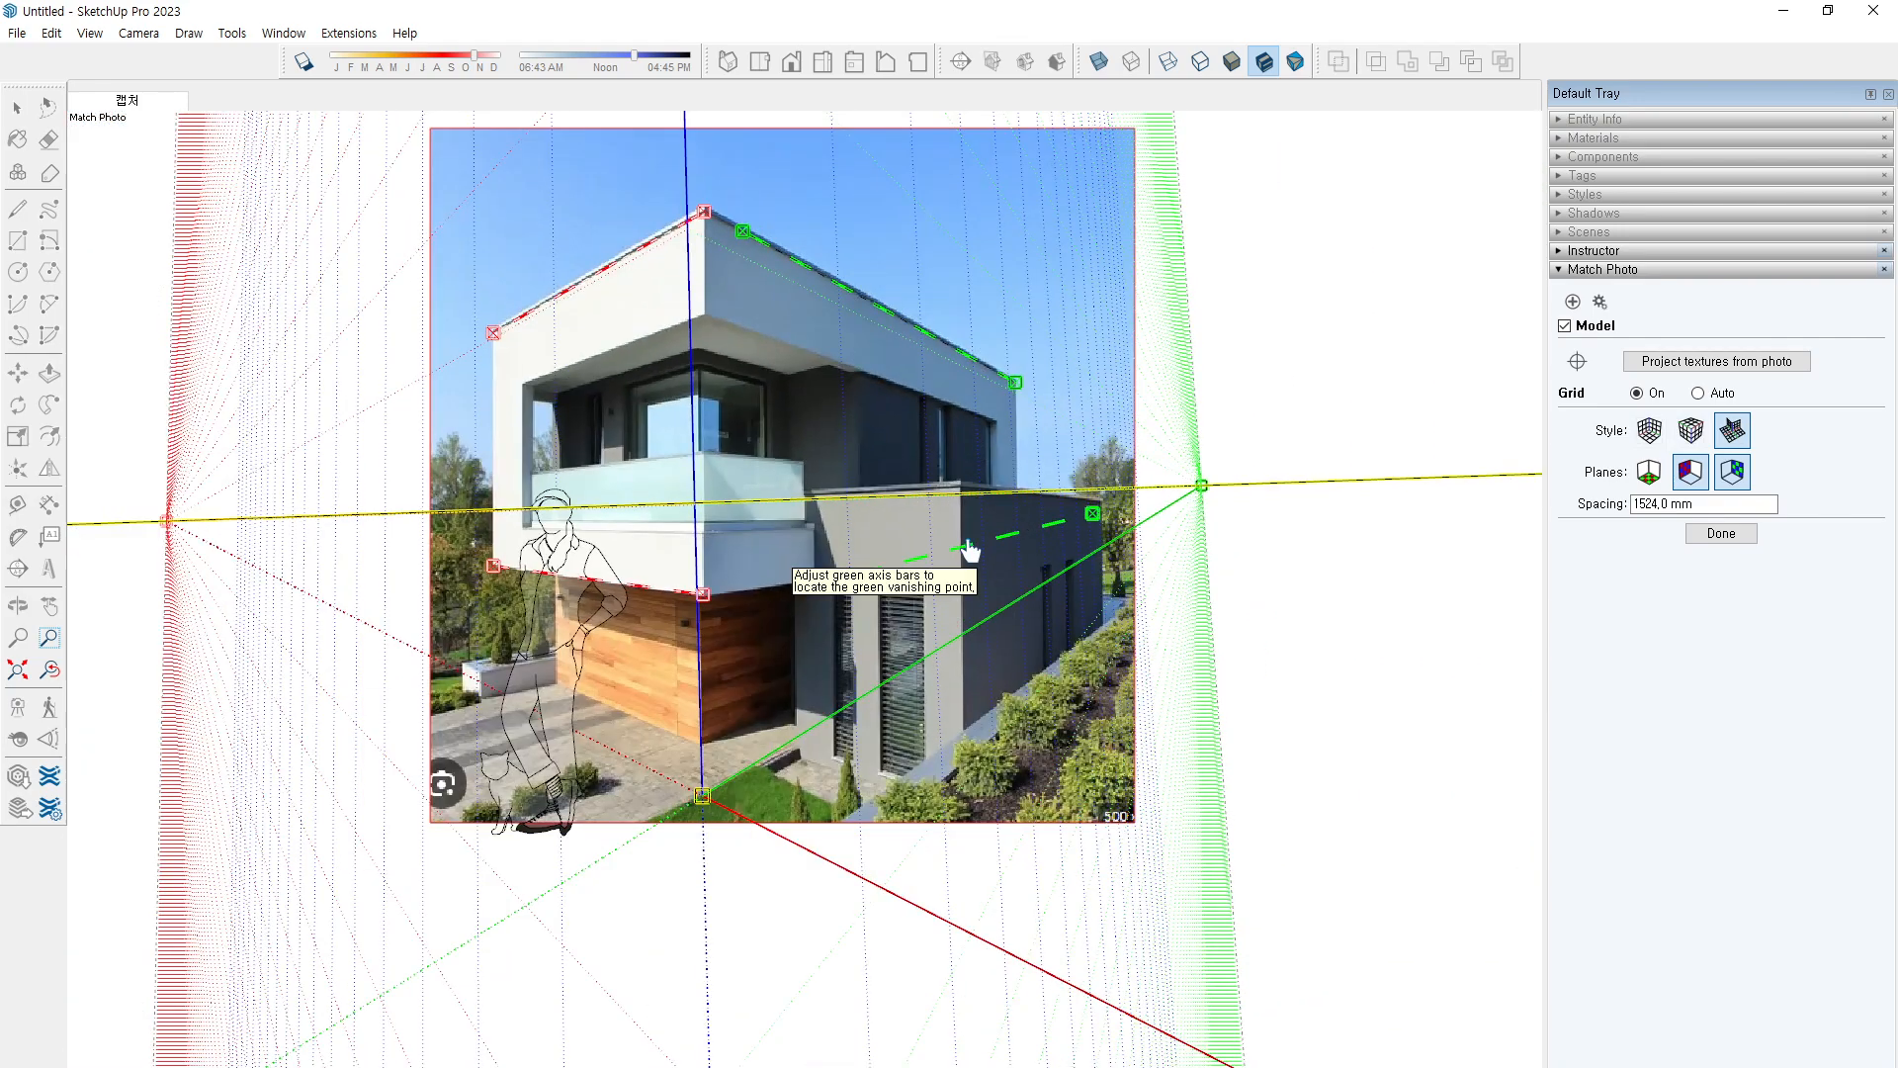
Align the lower green vanishing-point bar with the base edge of the grey side wall above the planted bed
left_click_drag(973, 560, 1020, 682)
left_click_drag(935, 783, 962, 742)
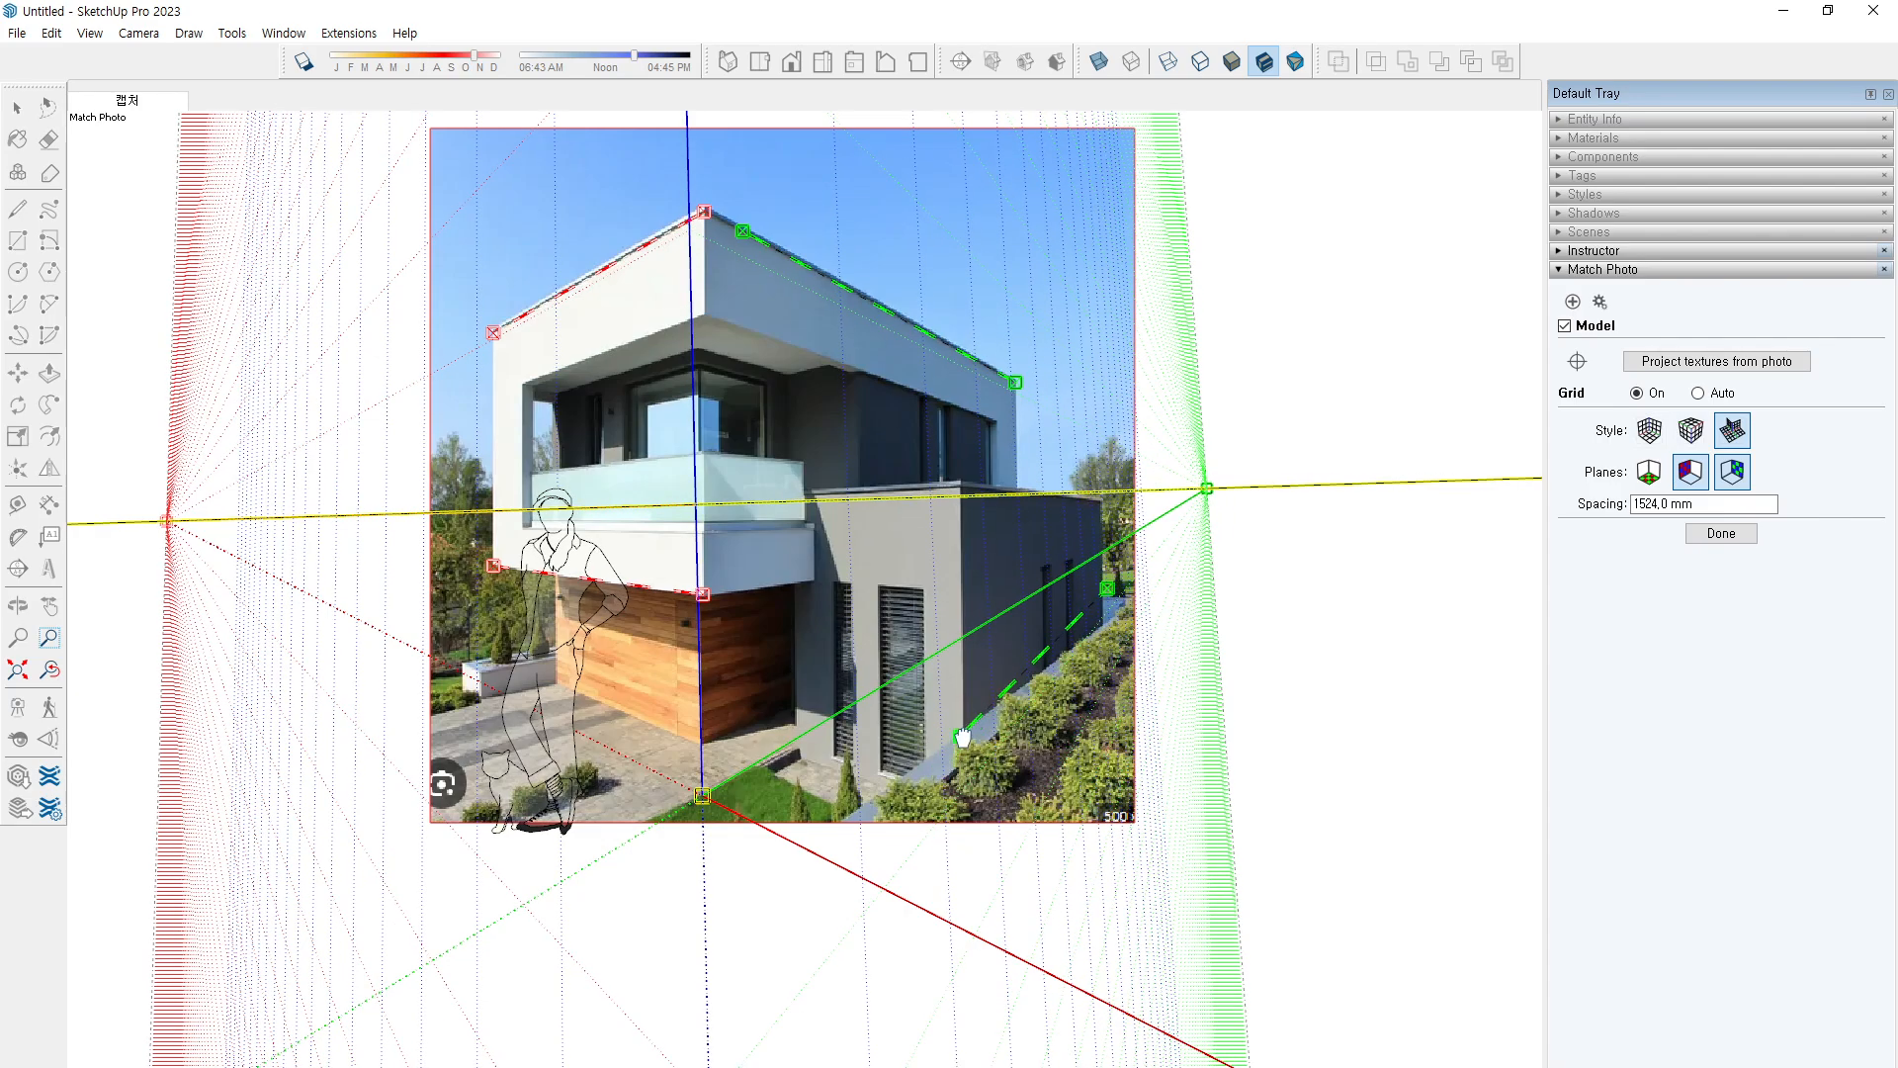
left_click_drag(1107, 591, 1104, 630)
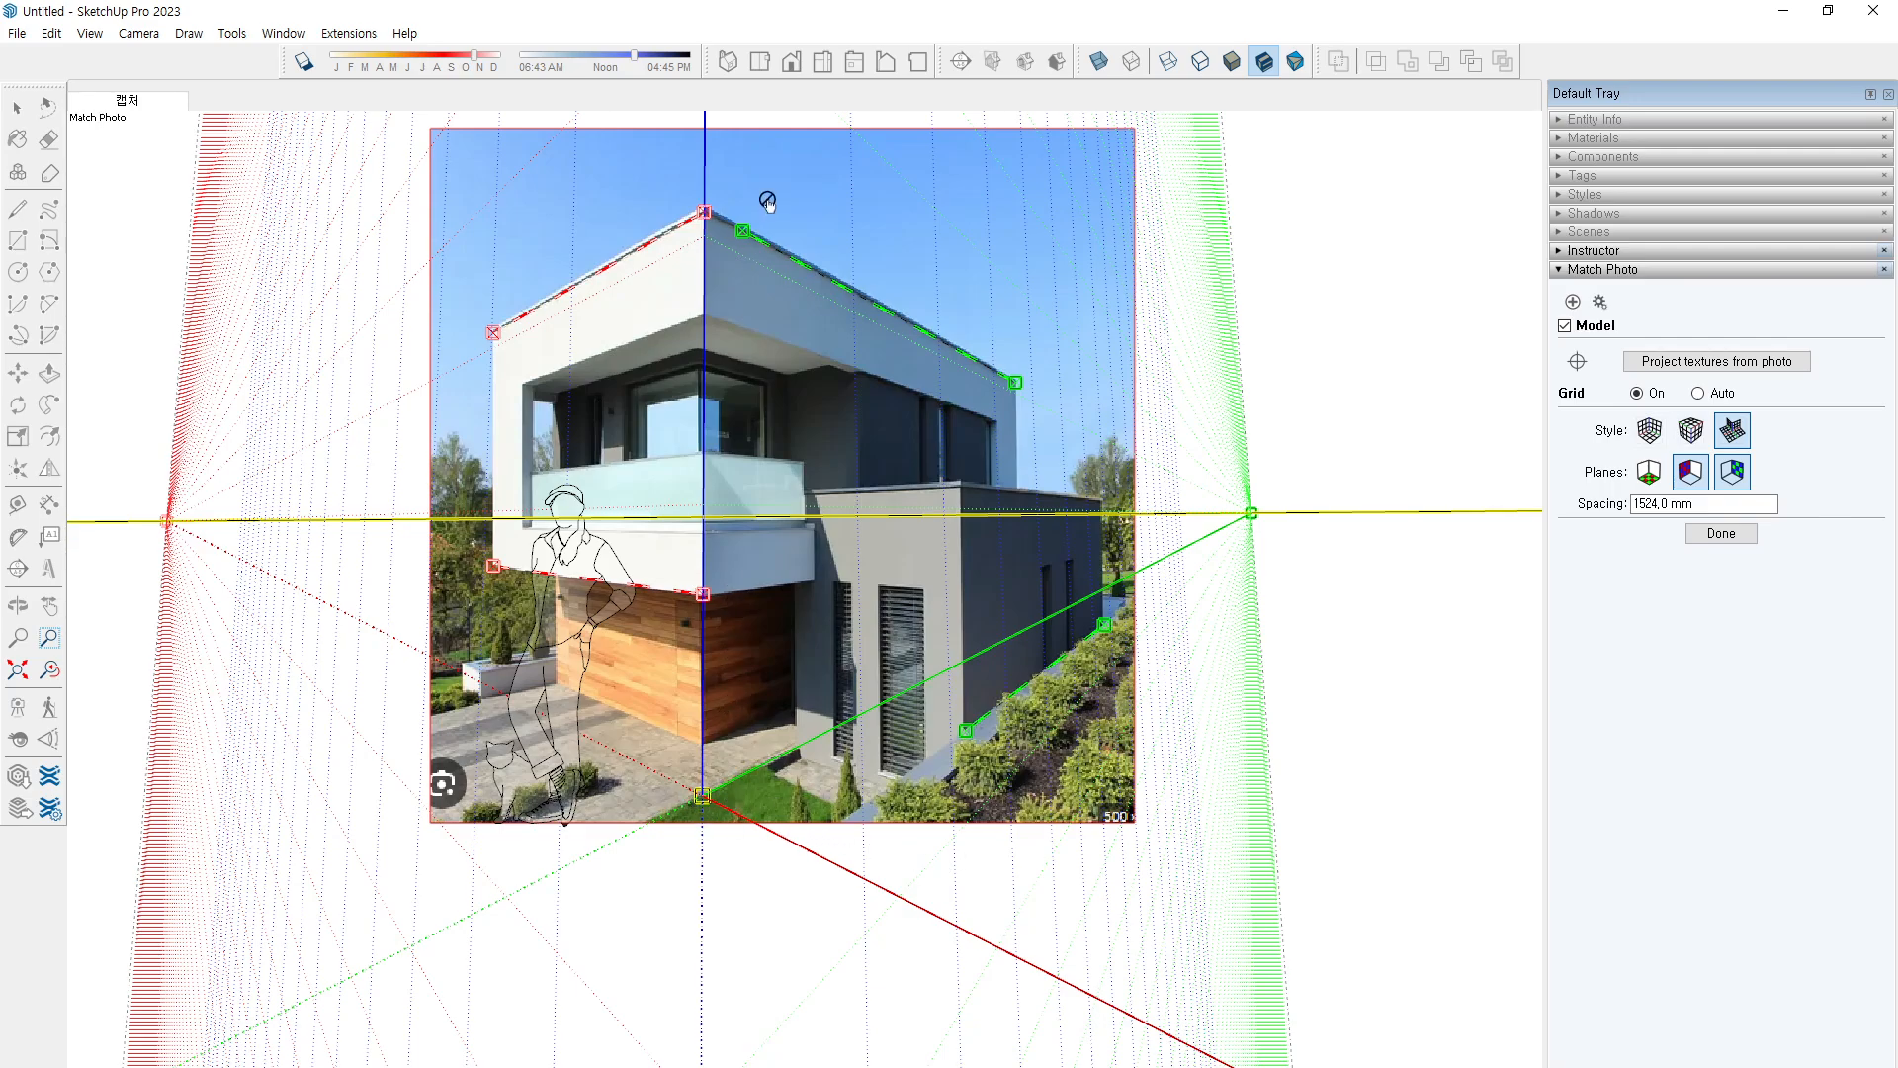
Nudge the axis origin so that the blue axis runs along the building's front corner
scroll(713, 247, "up", 3)
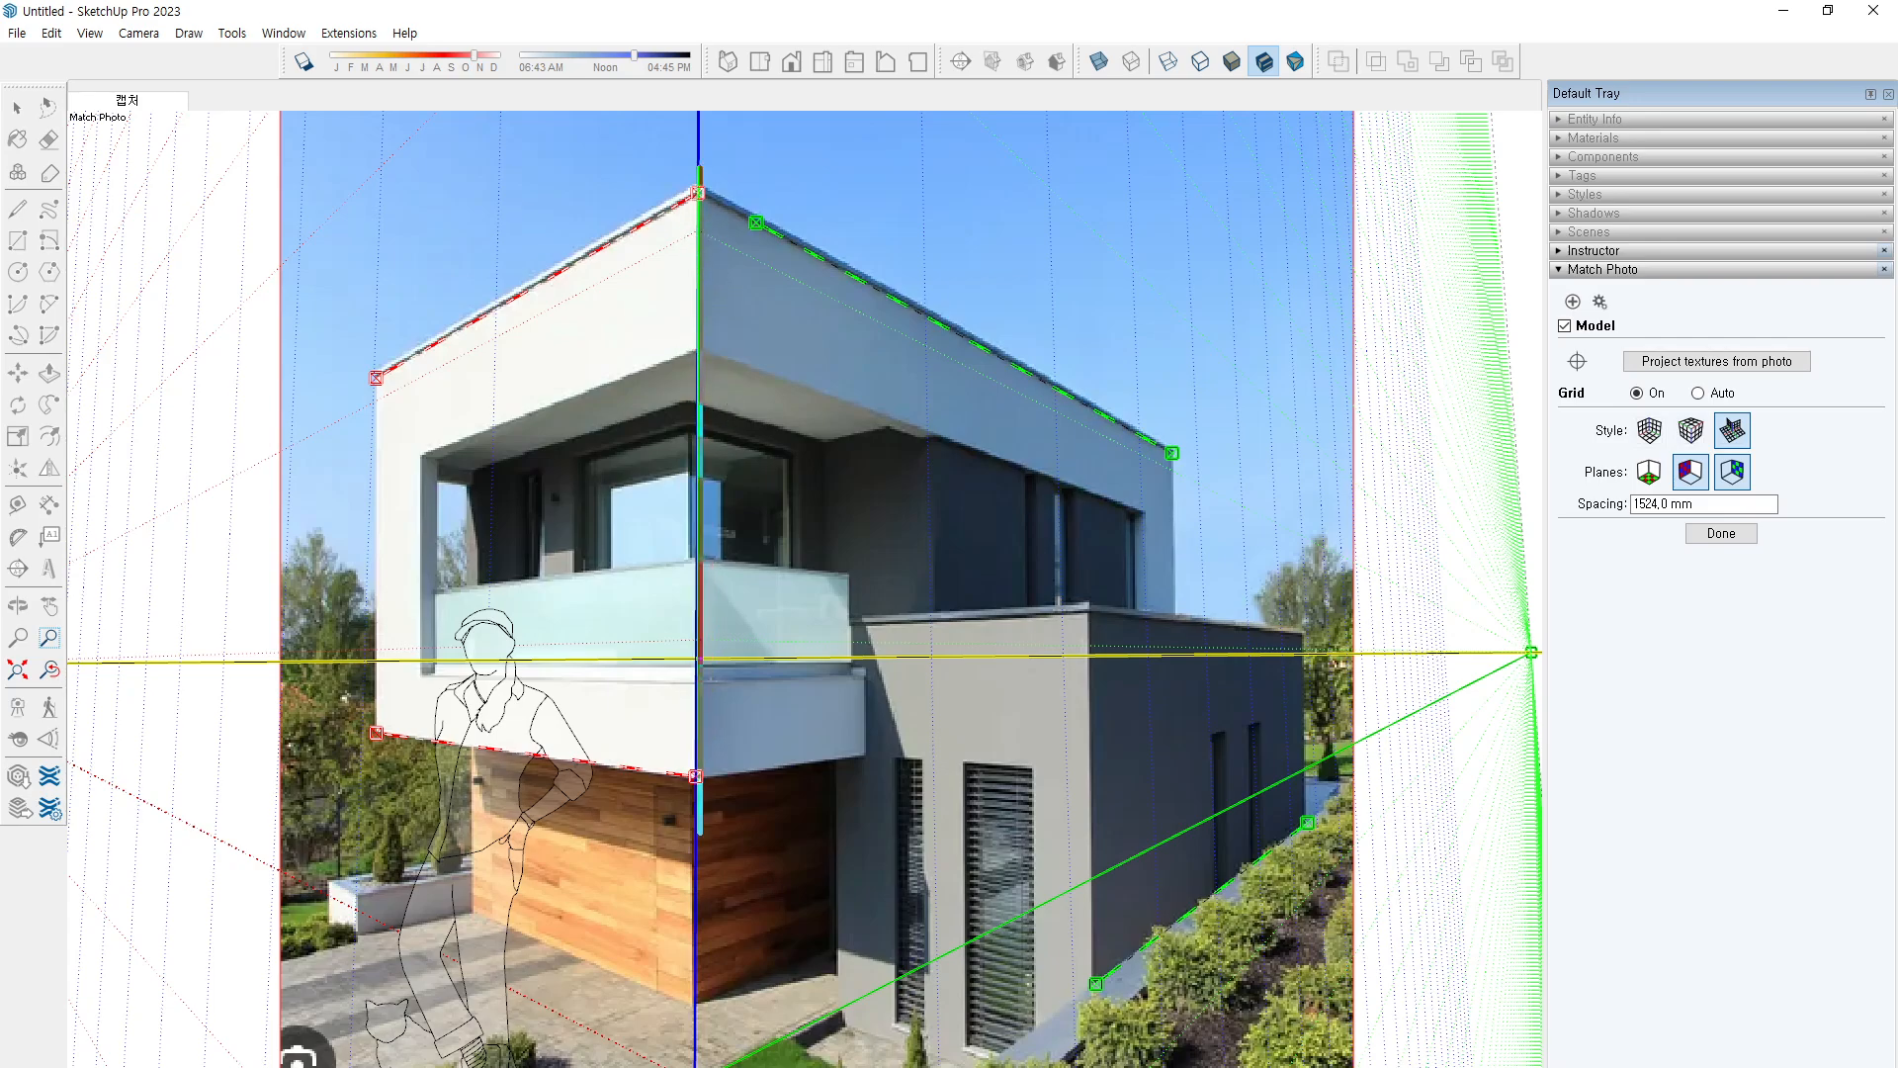
scroll(727, 336, "down", 3)
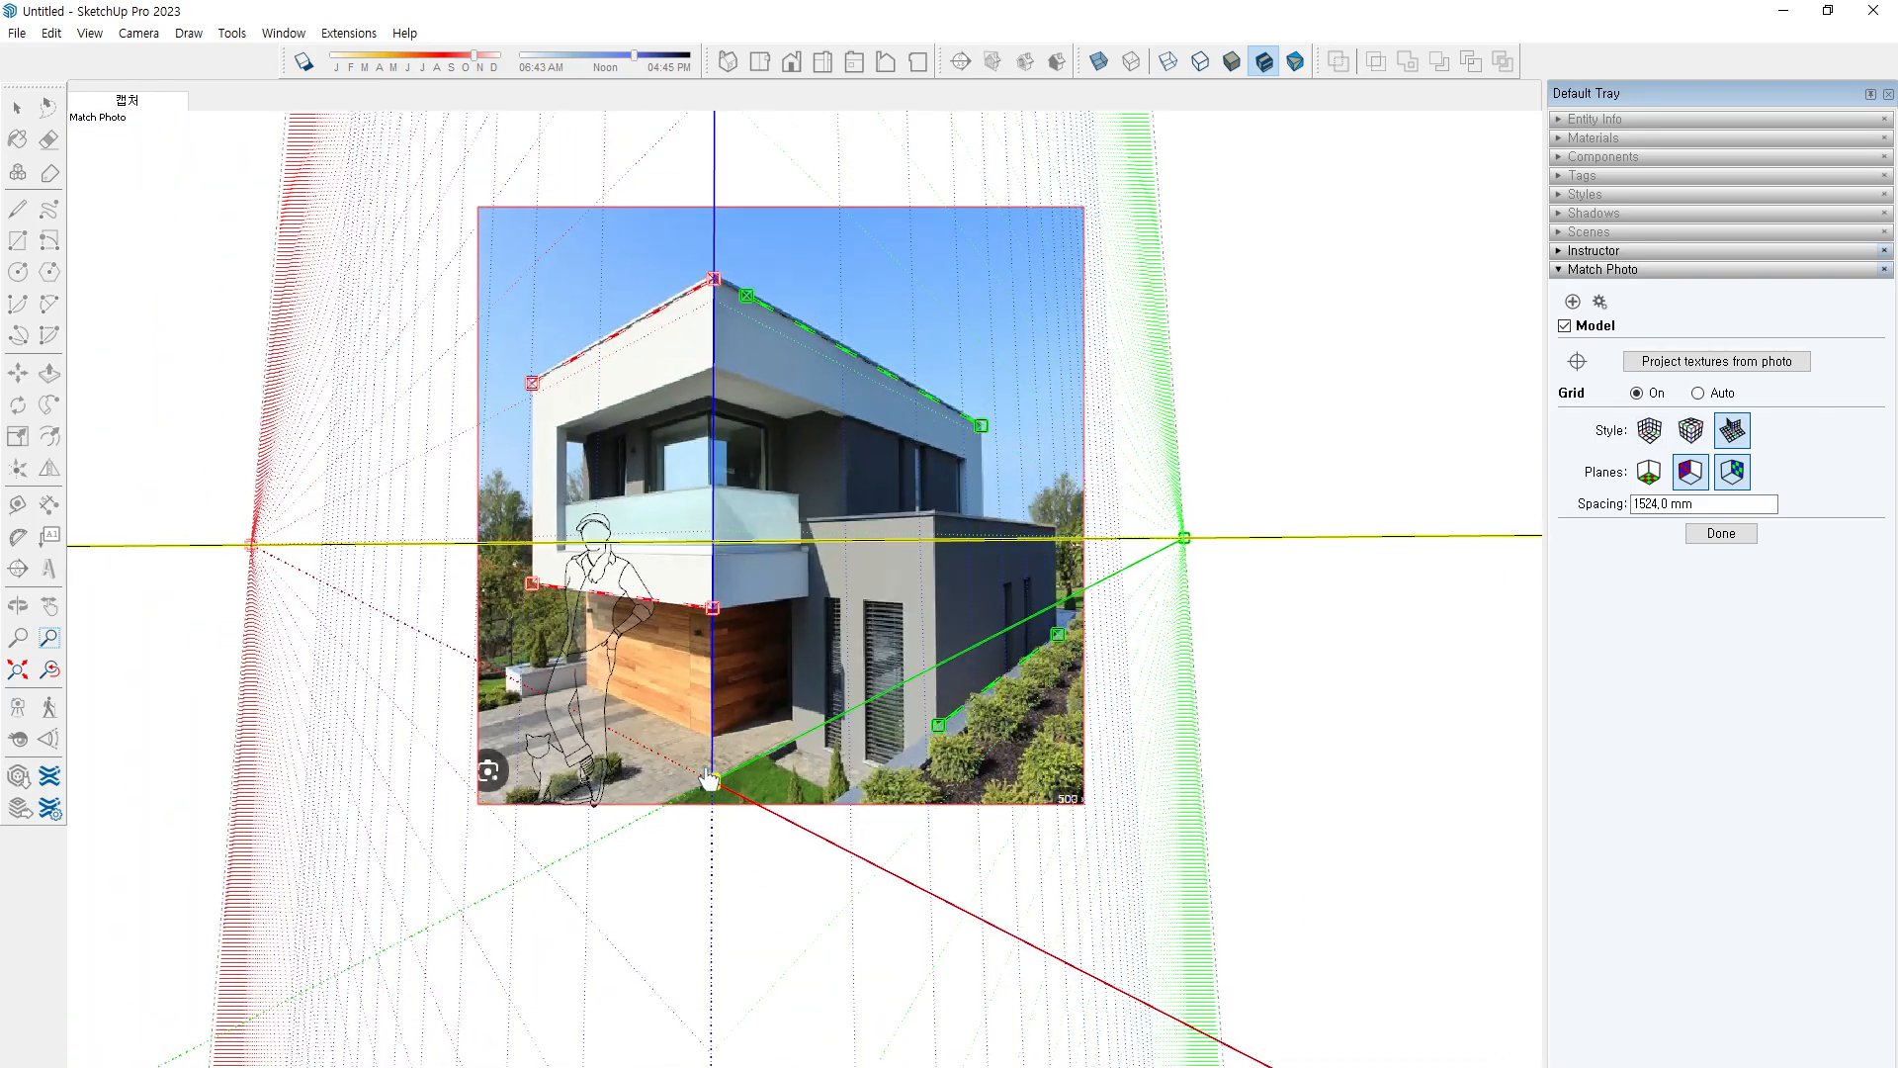
left_click_drag(710, 784, 712, 784)
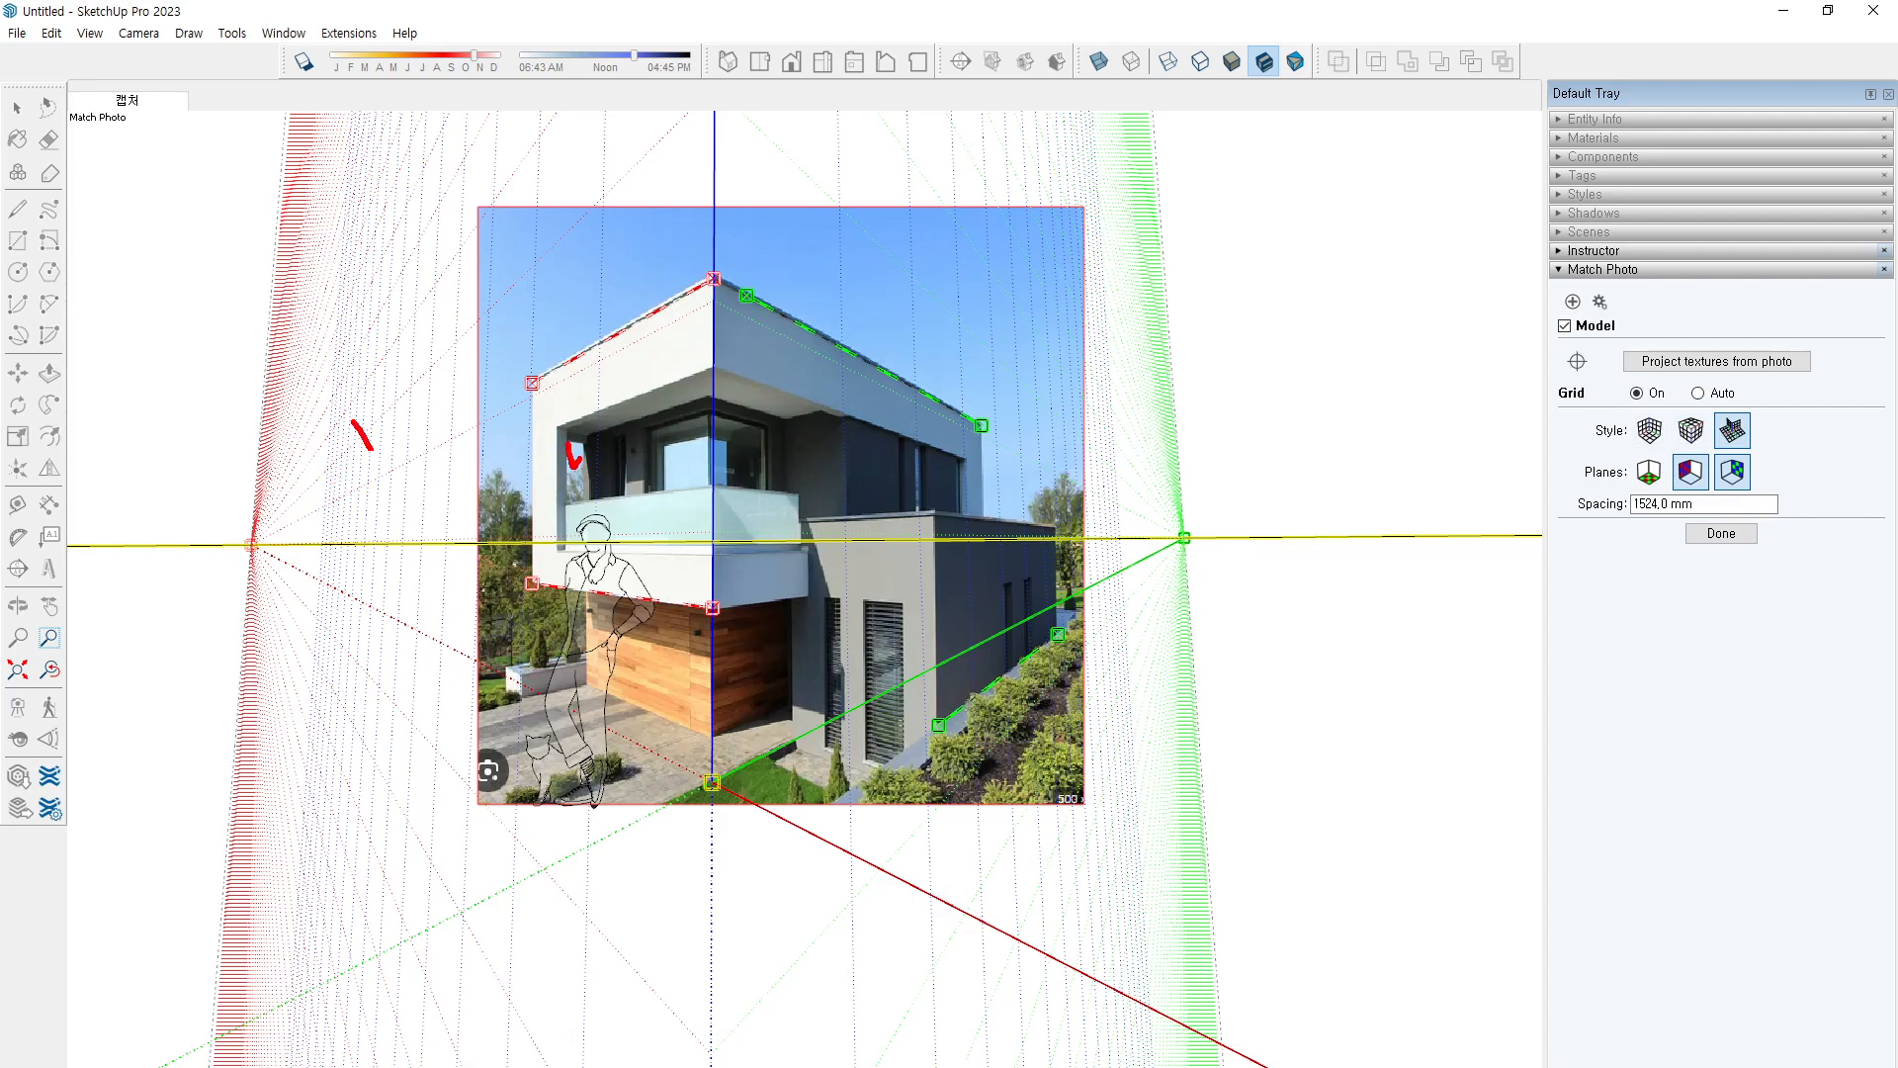
left_click_drag(828, 389, 894, 369)
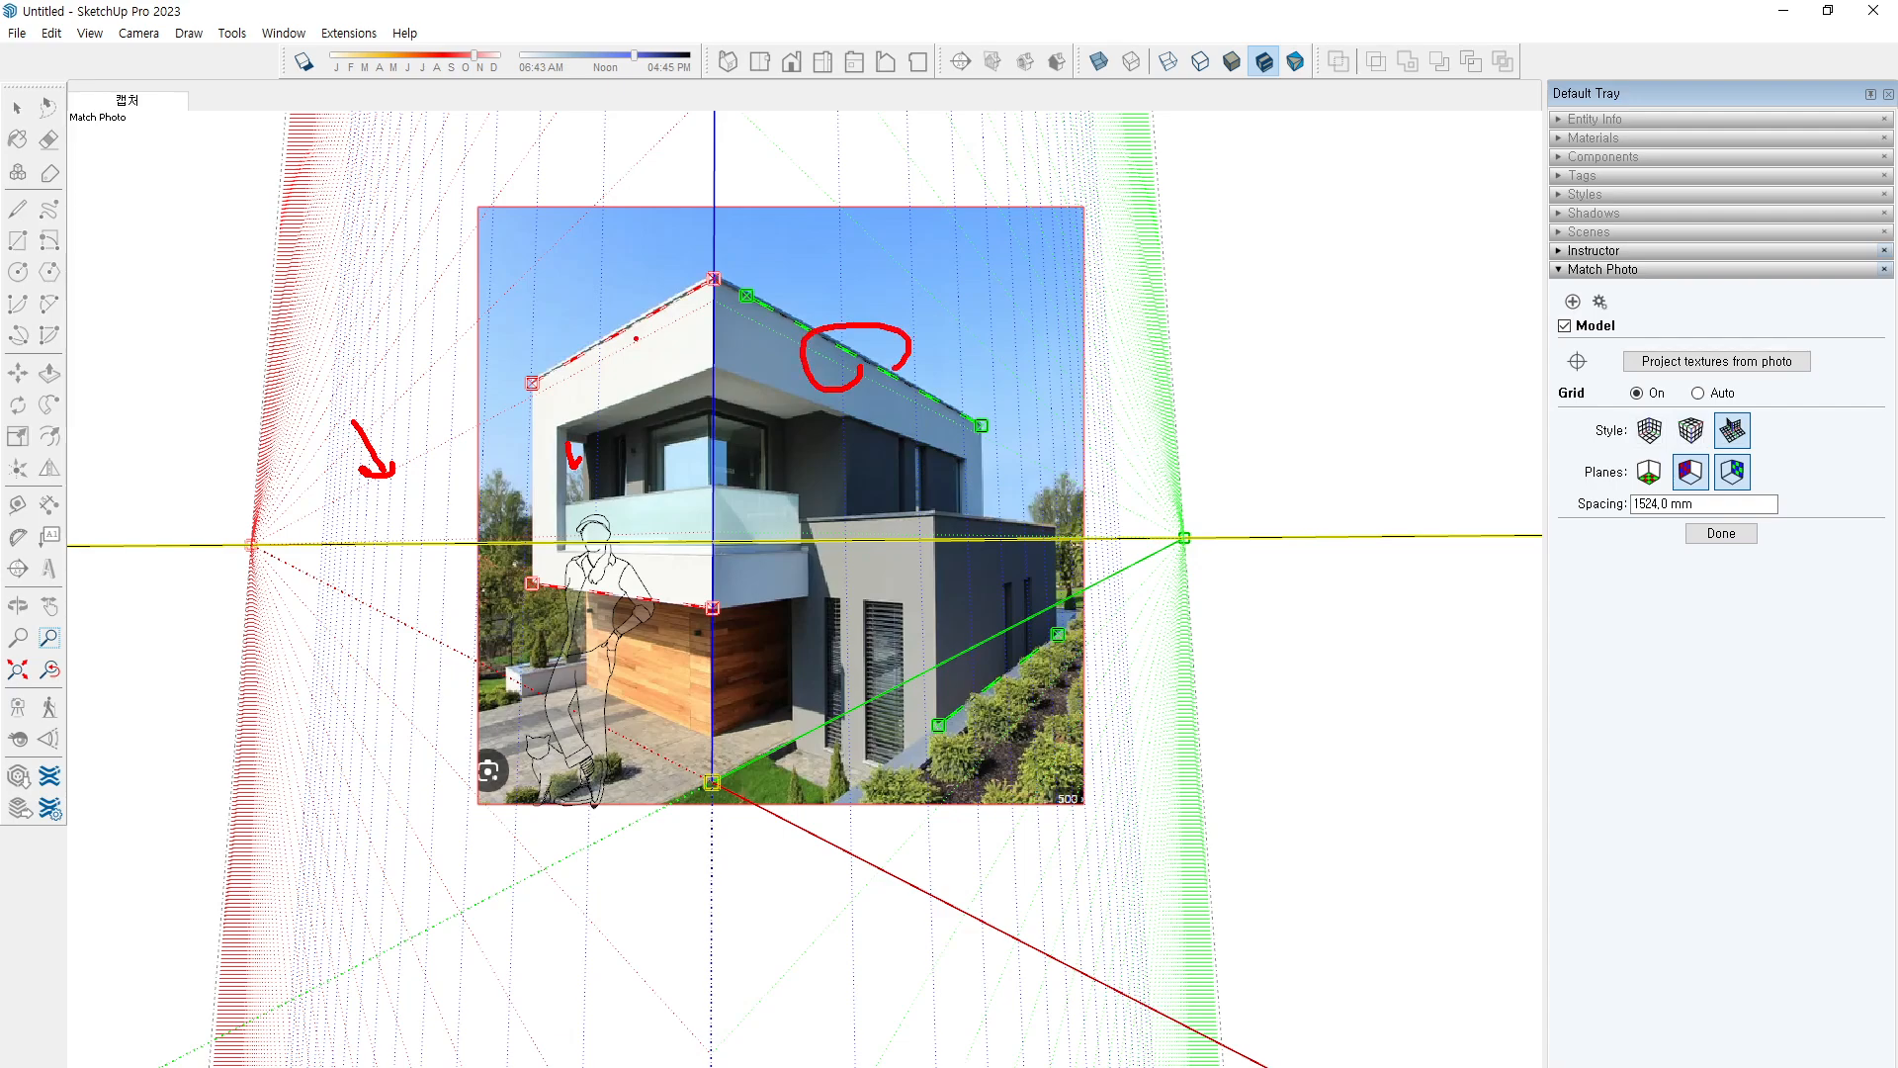
left_click_drag(651, 338, 626, 321)
key("Escape")
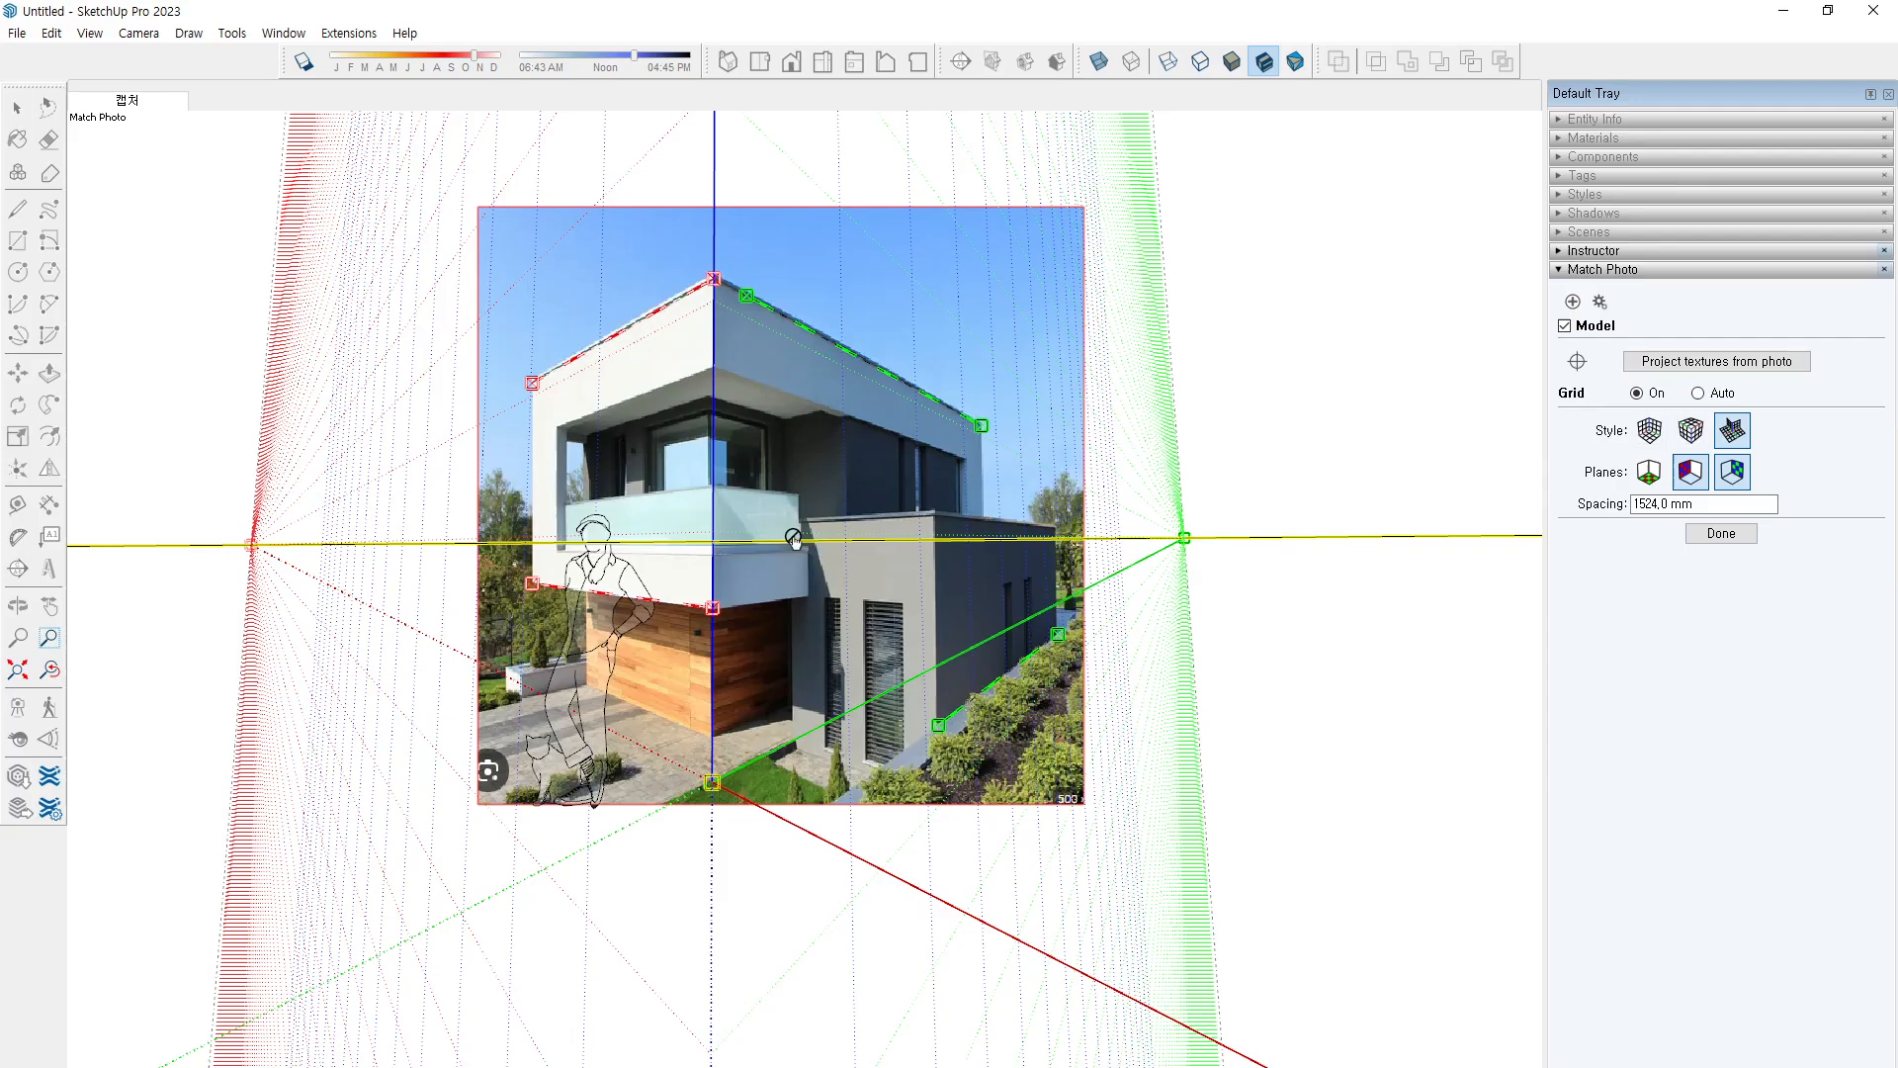
Rescale the model along the vertical blue axis to shrink the standing figure relative to the house
left_click_drag(711, 416, 724, 598)
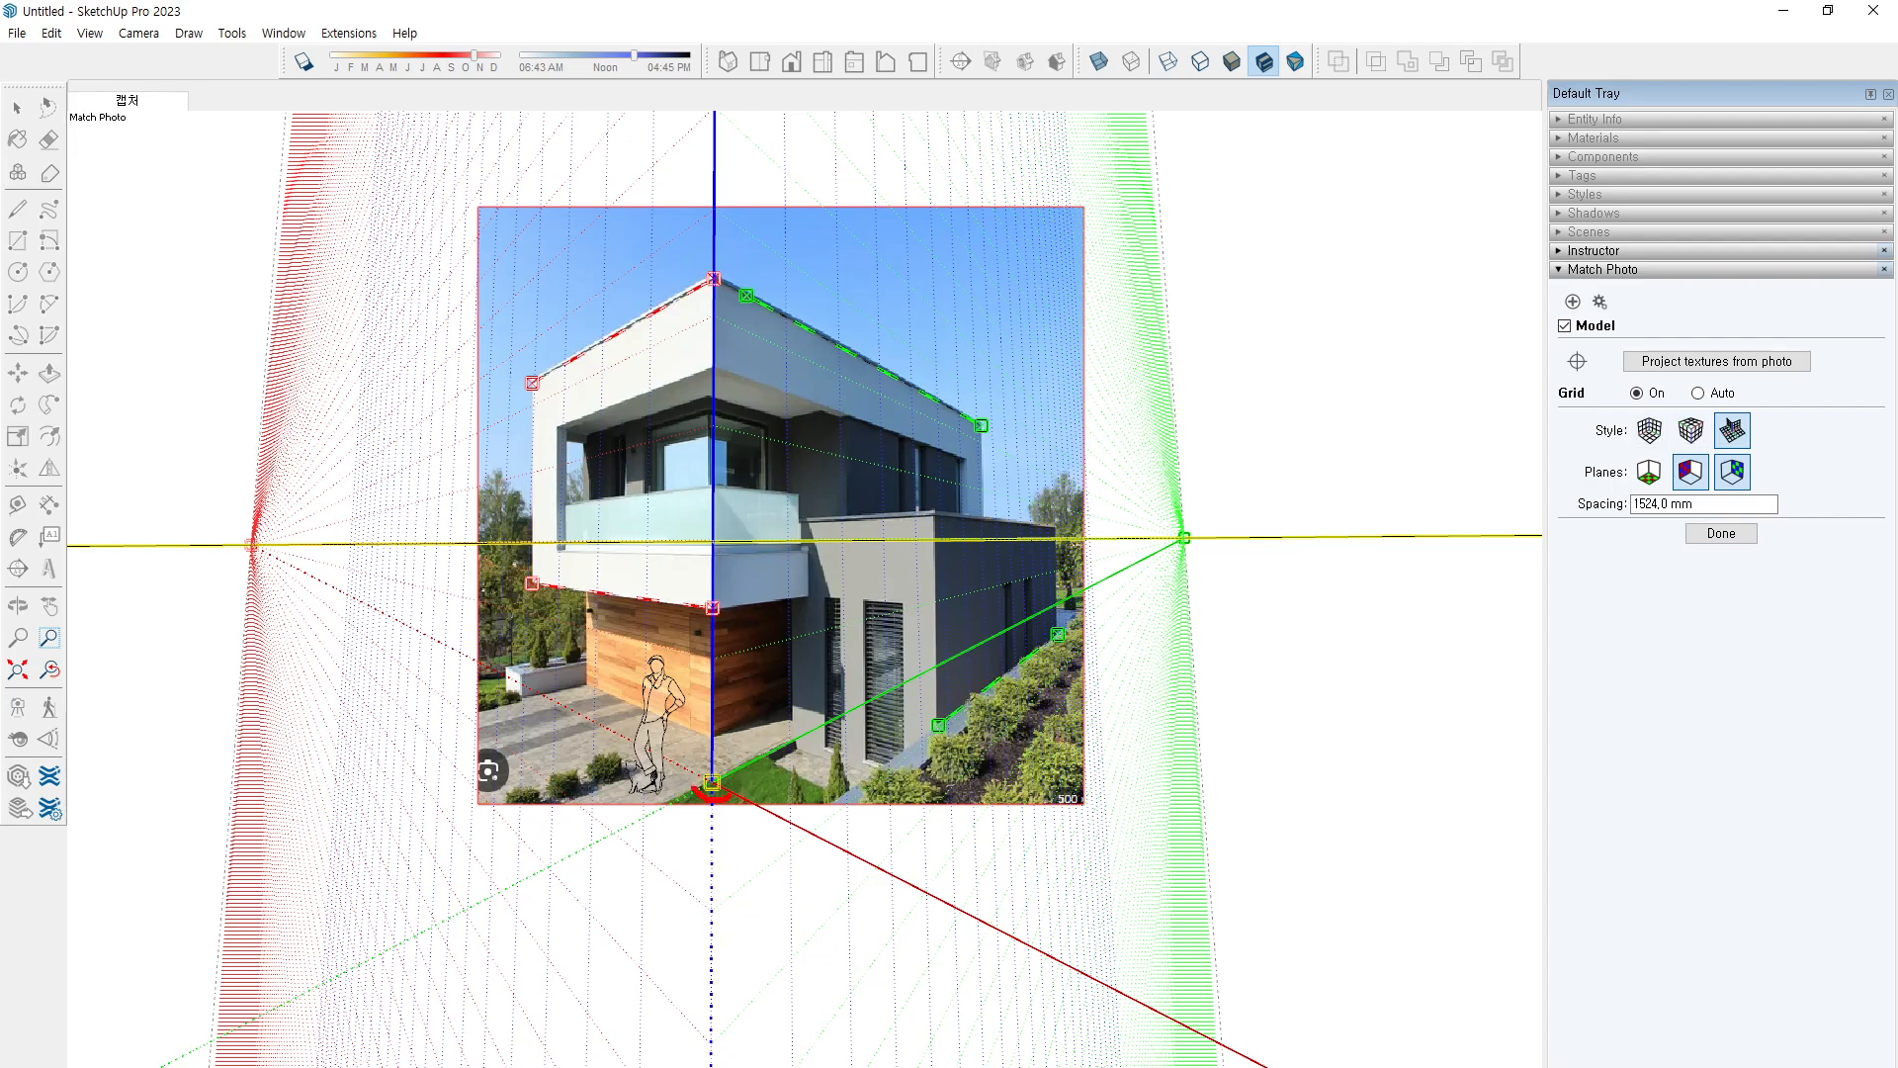
left_click_drag(694, 788, 730, 783)
left_click_drag(736, 670, 700, 656)
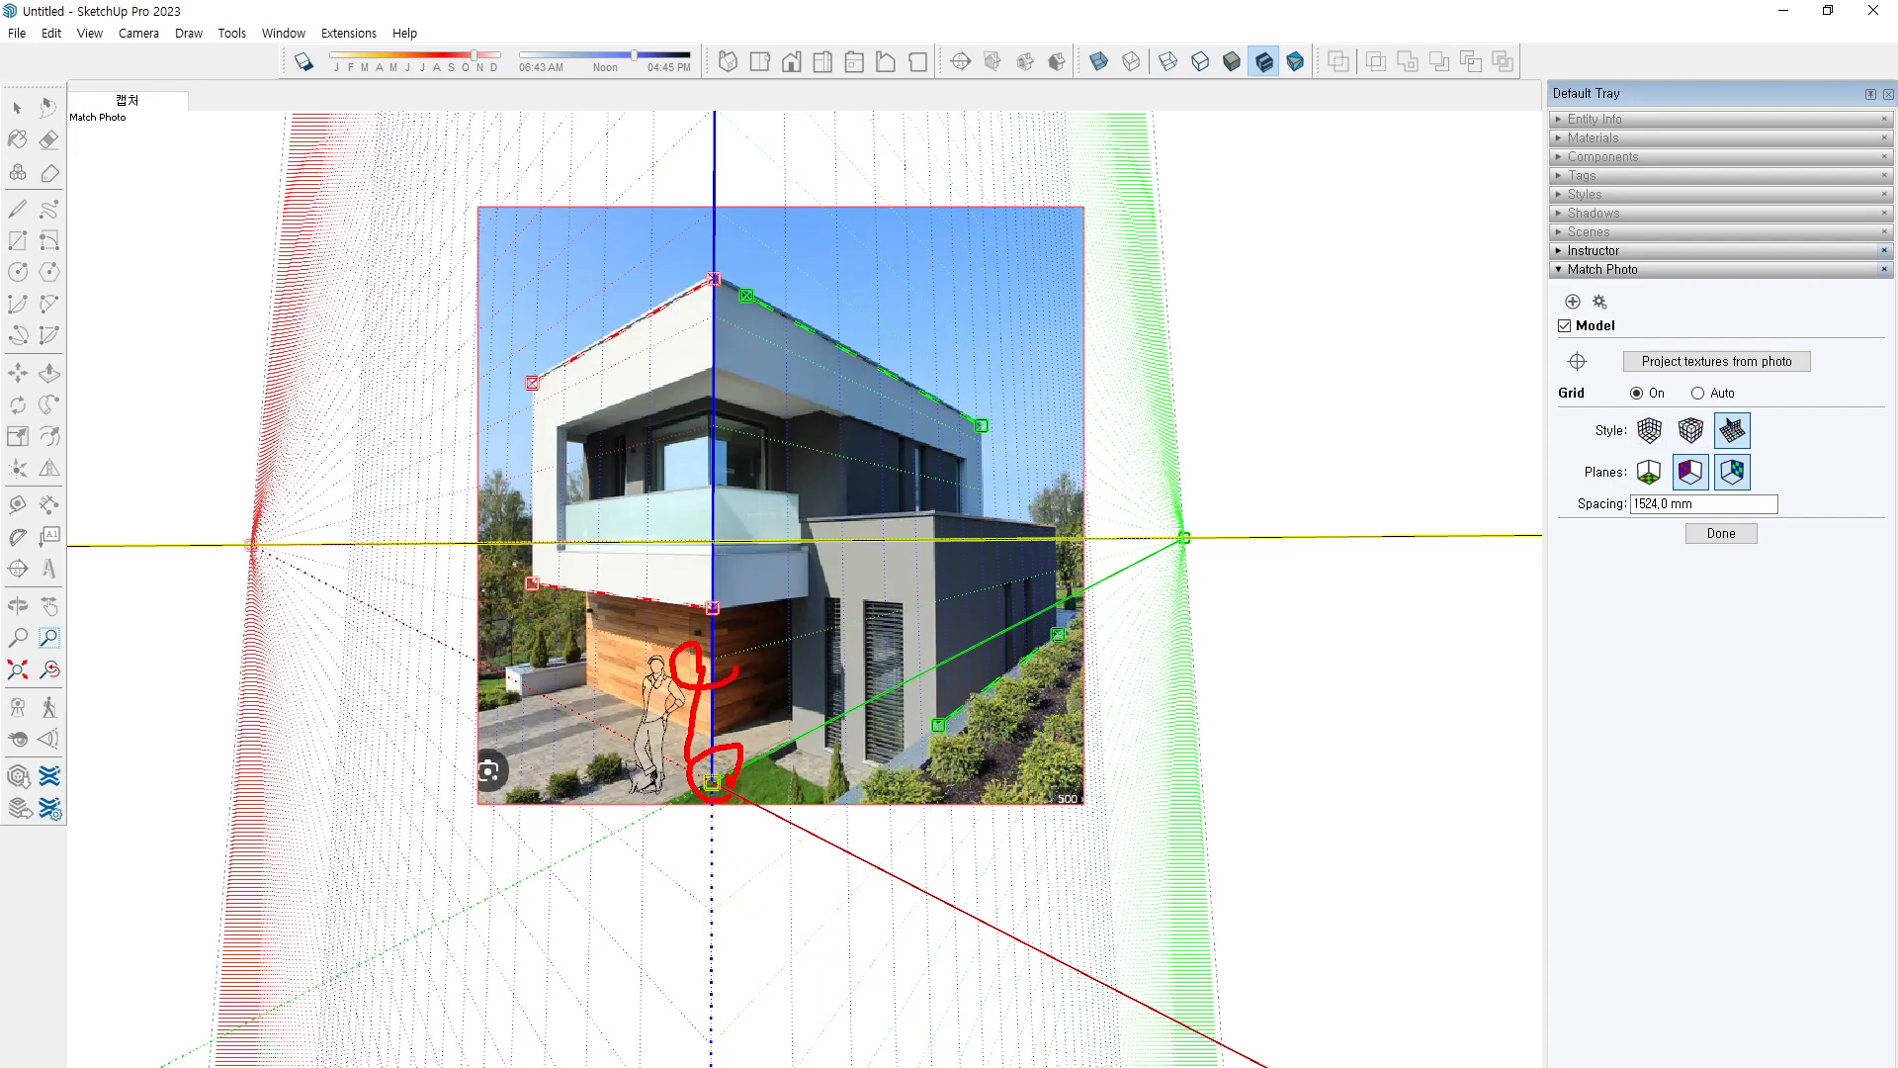
key("Escape")
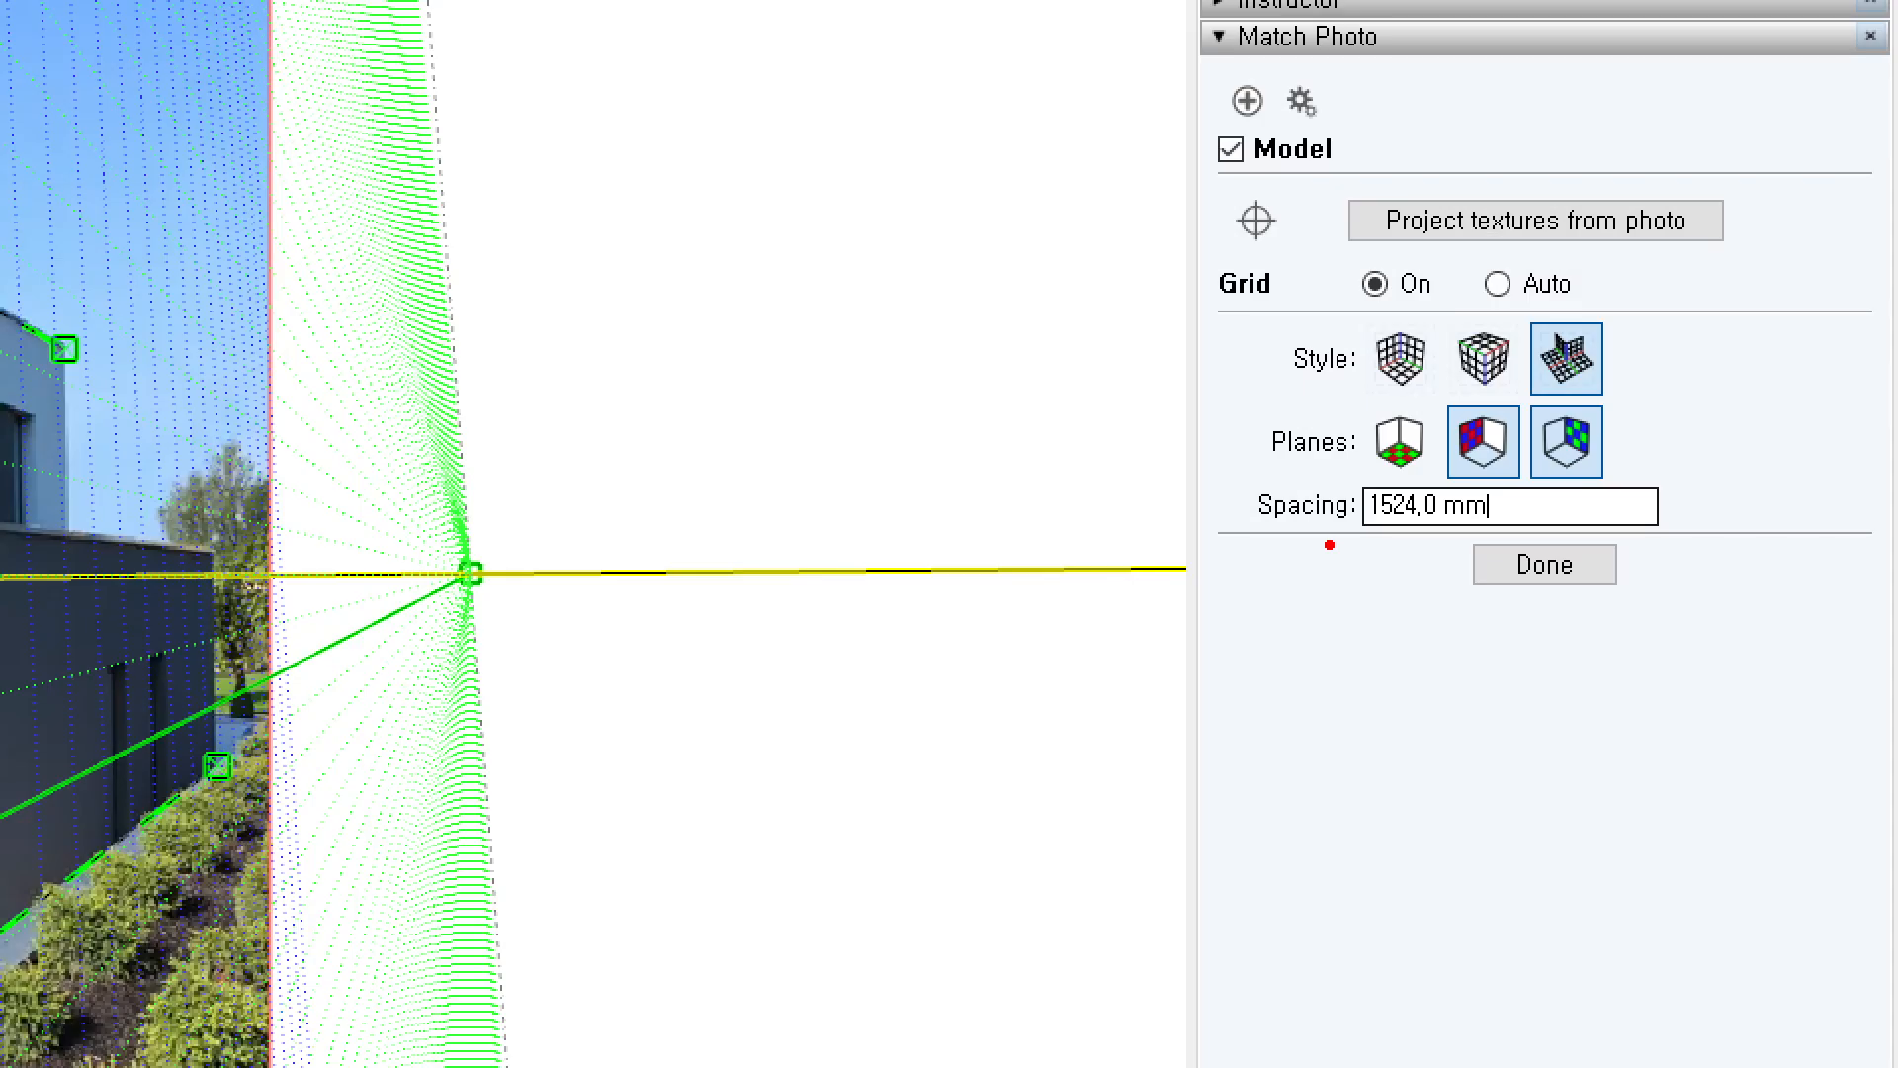
Set the Match Photo grid spacing to 1000 mm
left_click_drag(1329, 545, 1600, 538)
key("Escape")
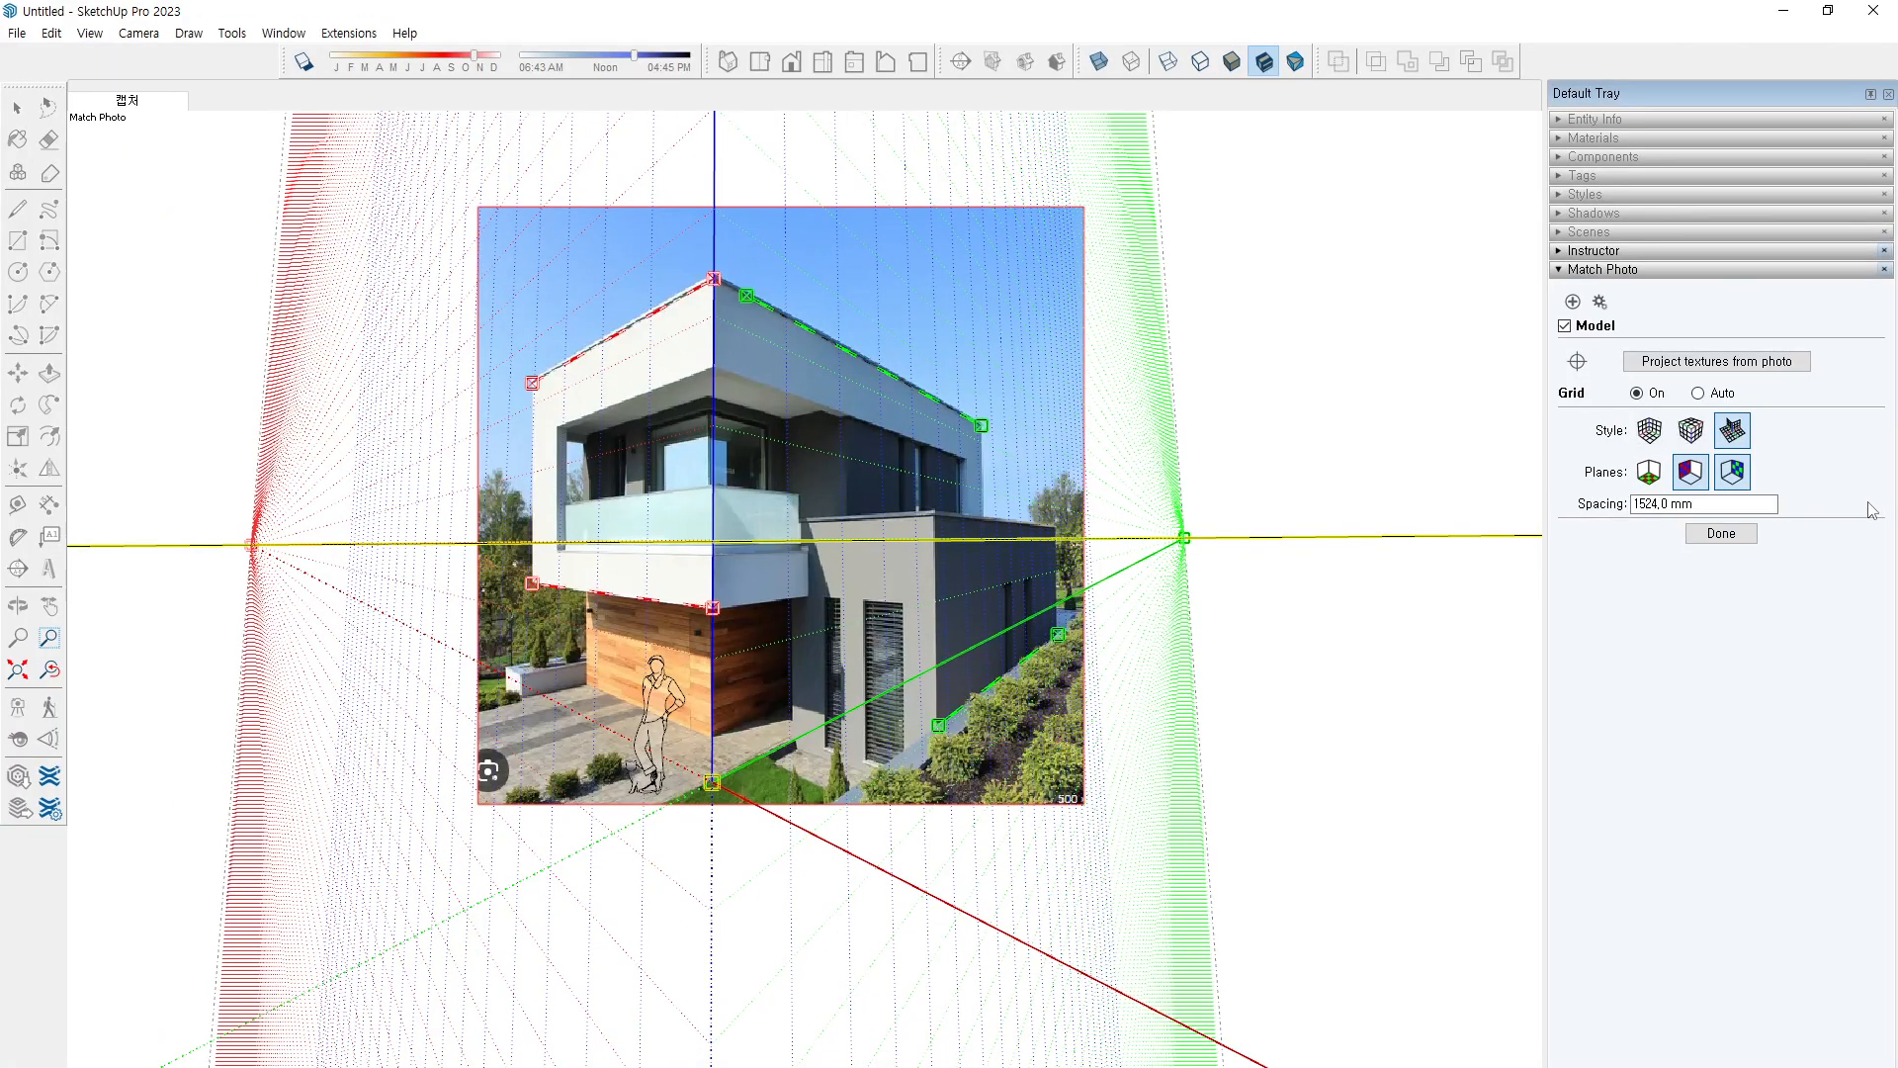
left_click_drag(1490, 509, 1402, 525)
left_click_drag(1650, 515, 1513, 537)
type("1000")
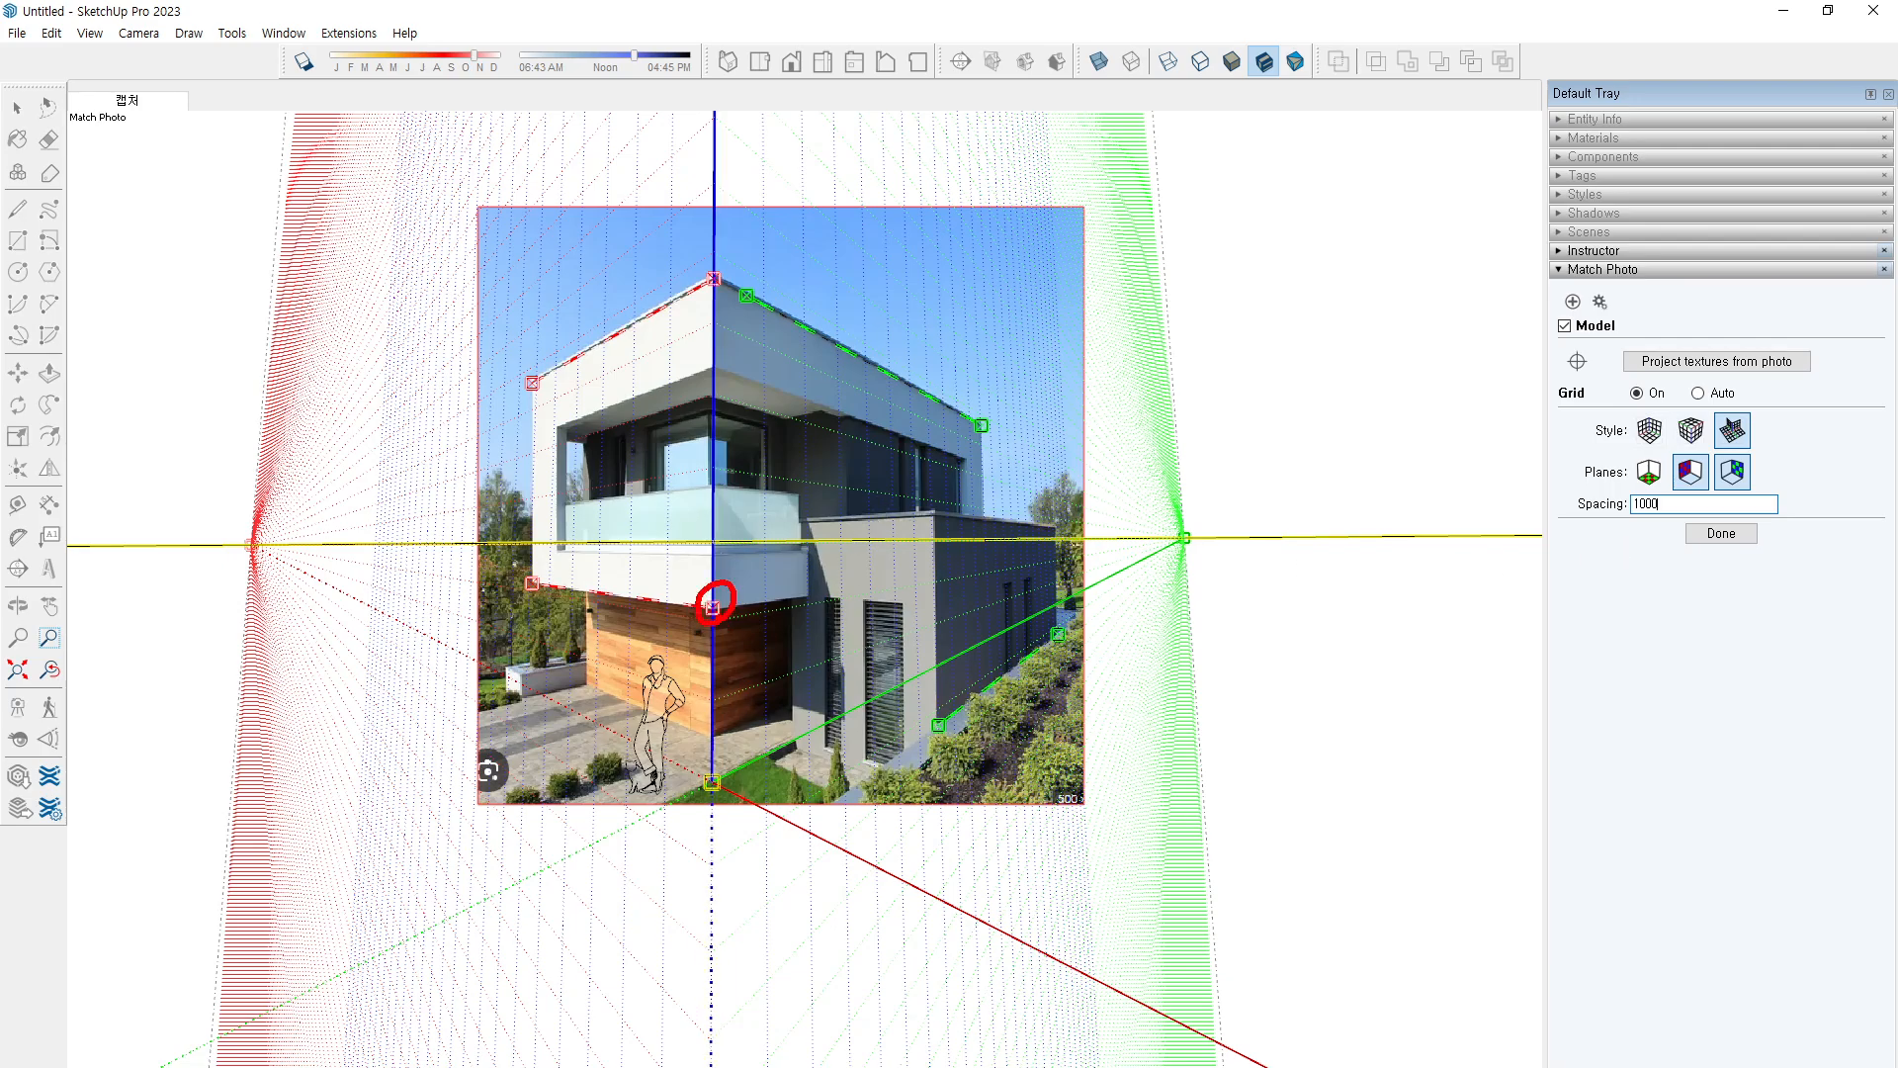
Fine-tune the scale along the blue axis to make the figure slightly smaller, and finish the photo match
left_click_drag(710, 696, 711, 719)
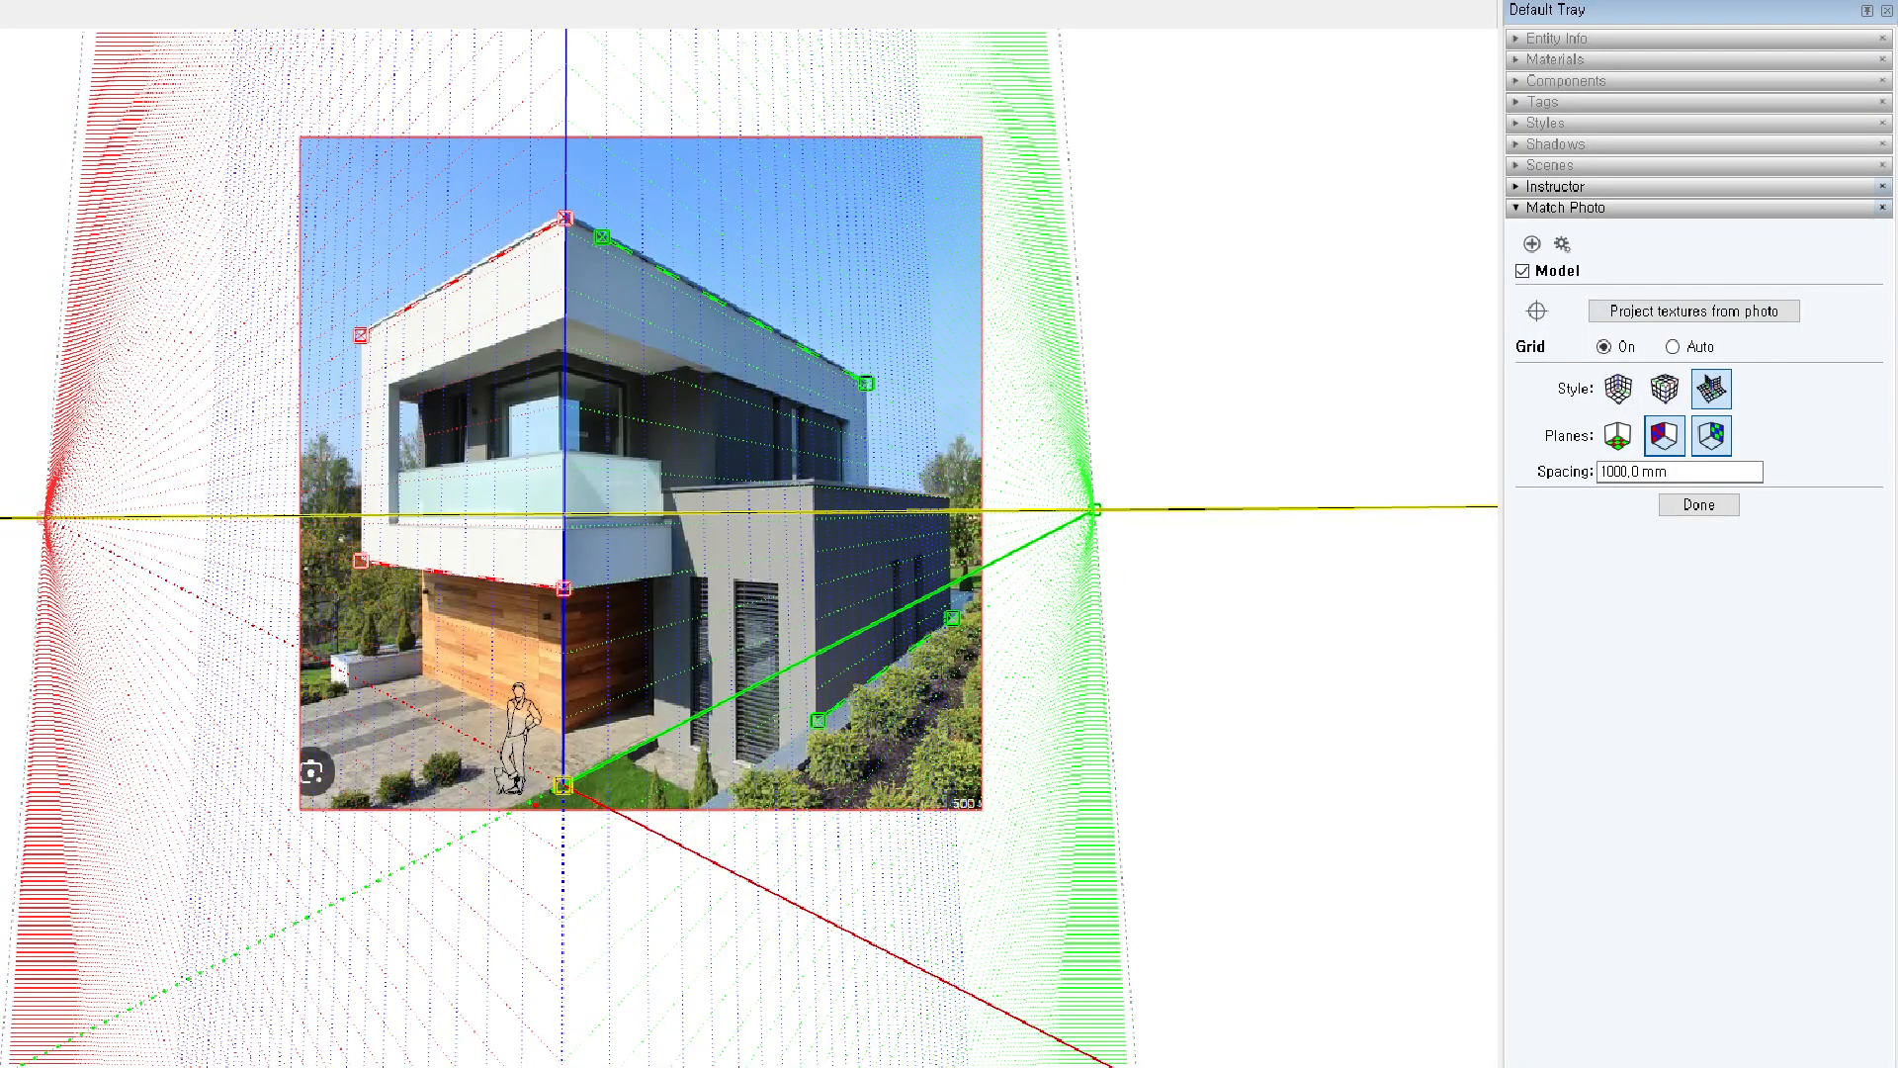
left_click_drag(573, 763, 563, 591)
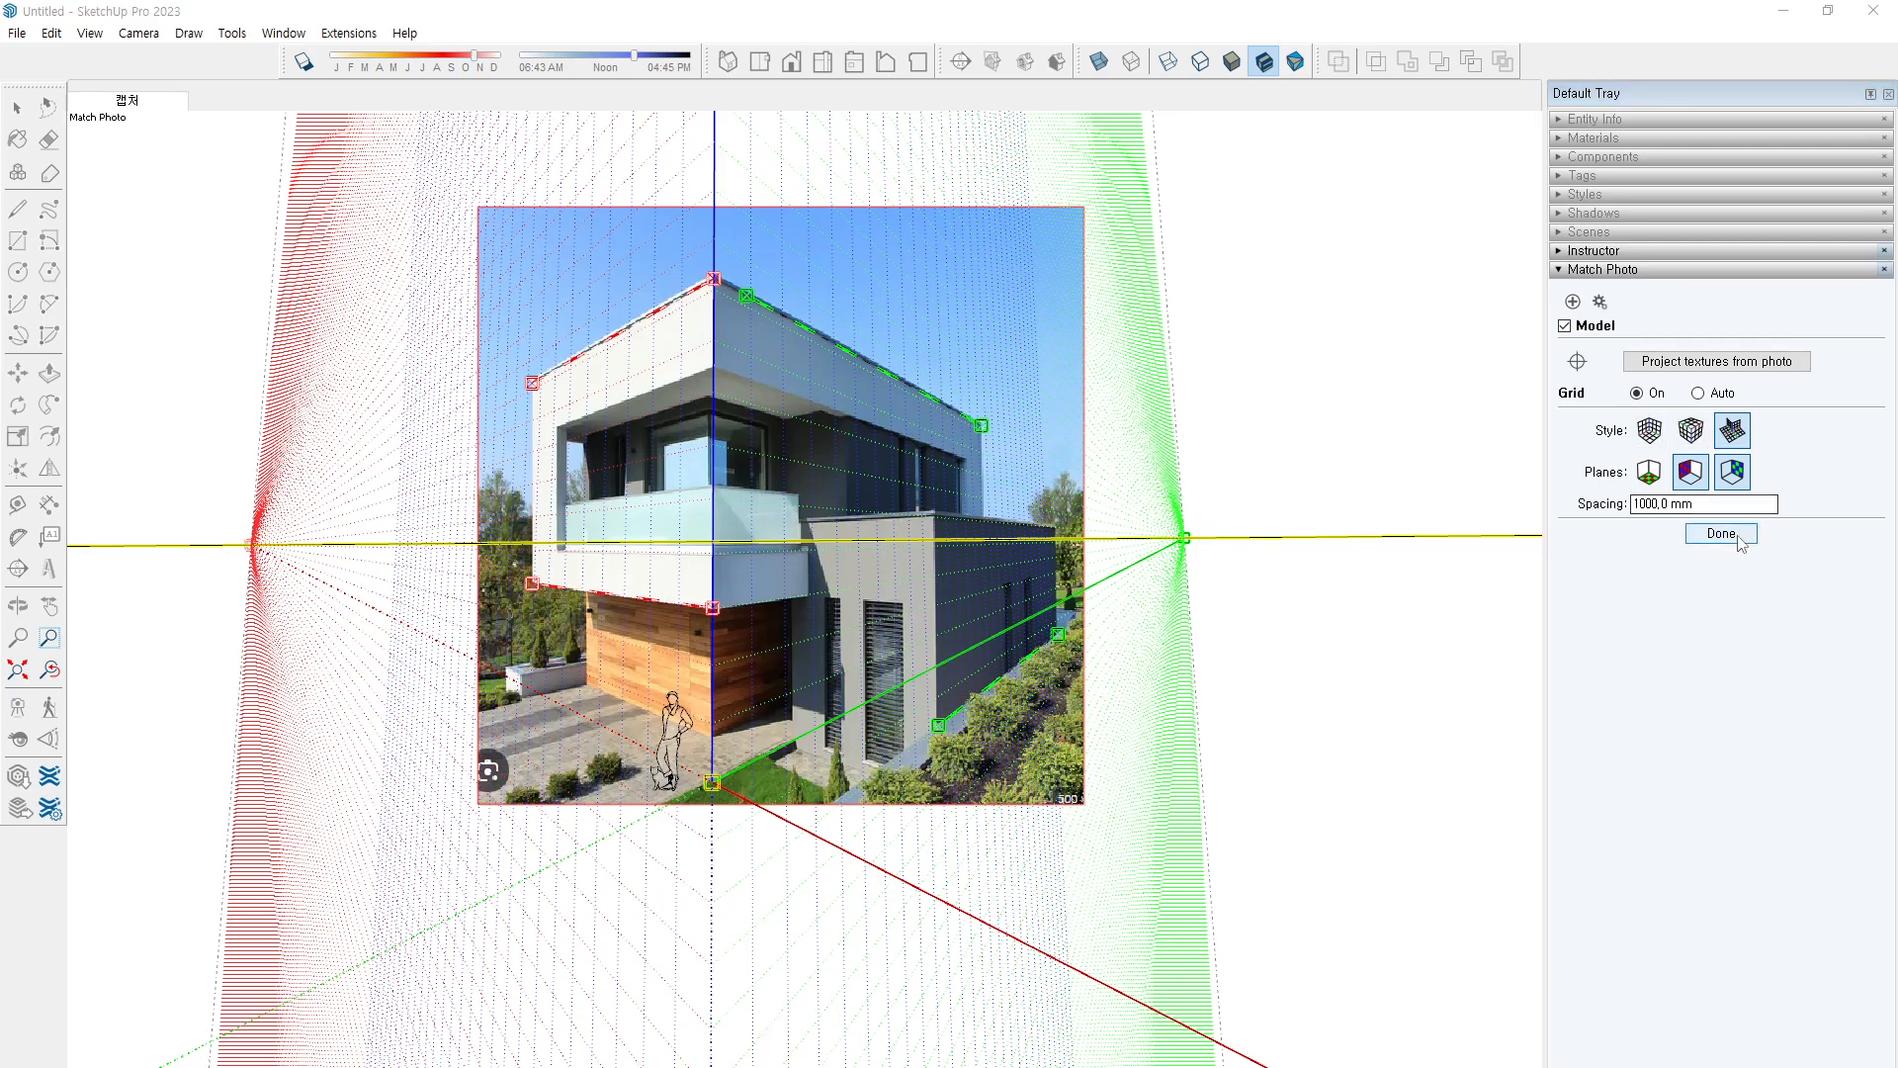
mouse_move(1779, 552)
left_mouse_down()
mouse_move(1720, 473)
mouse_move(1790, 583)
left_mouse_up()
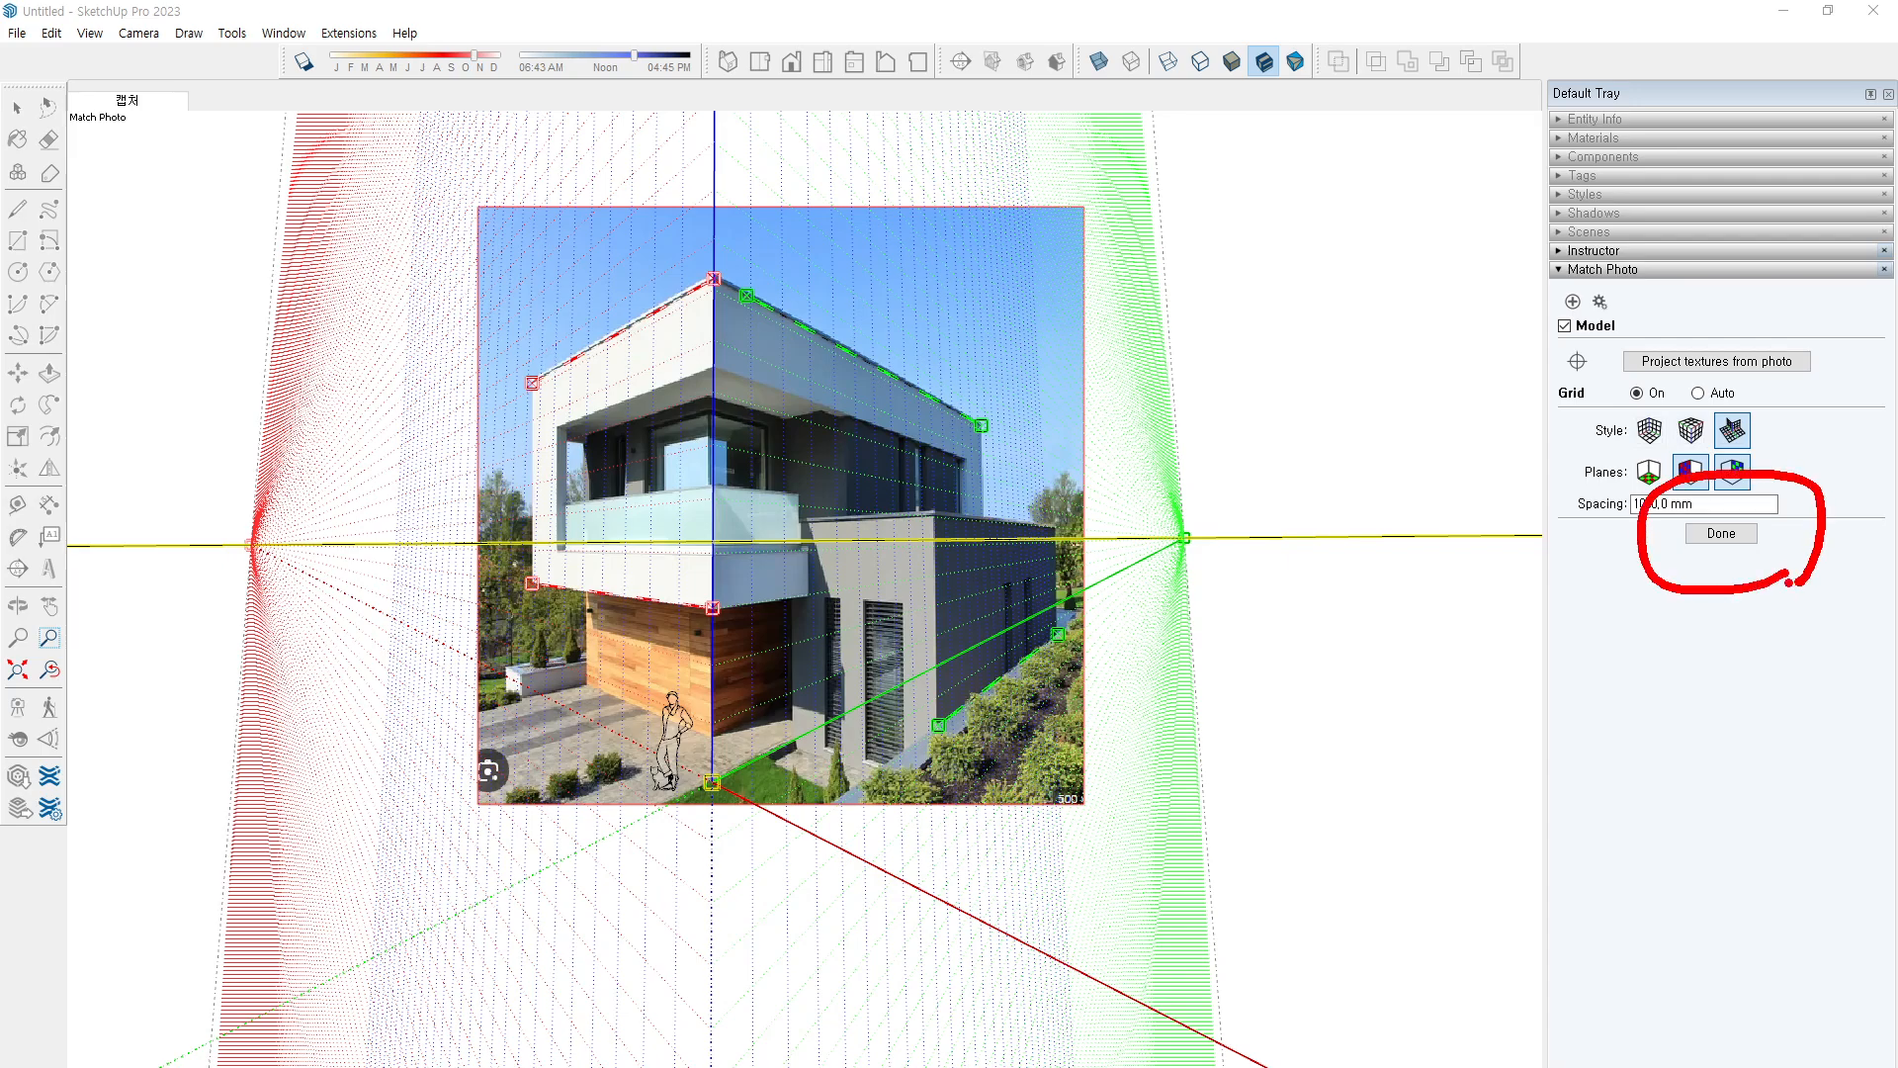
left_click(1732, 535)
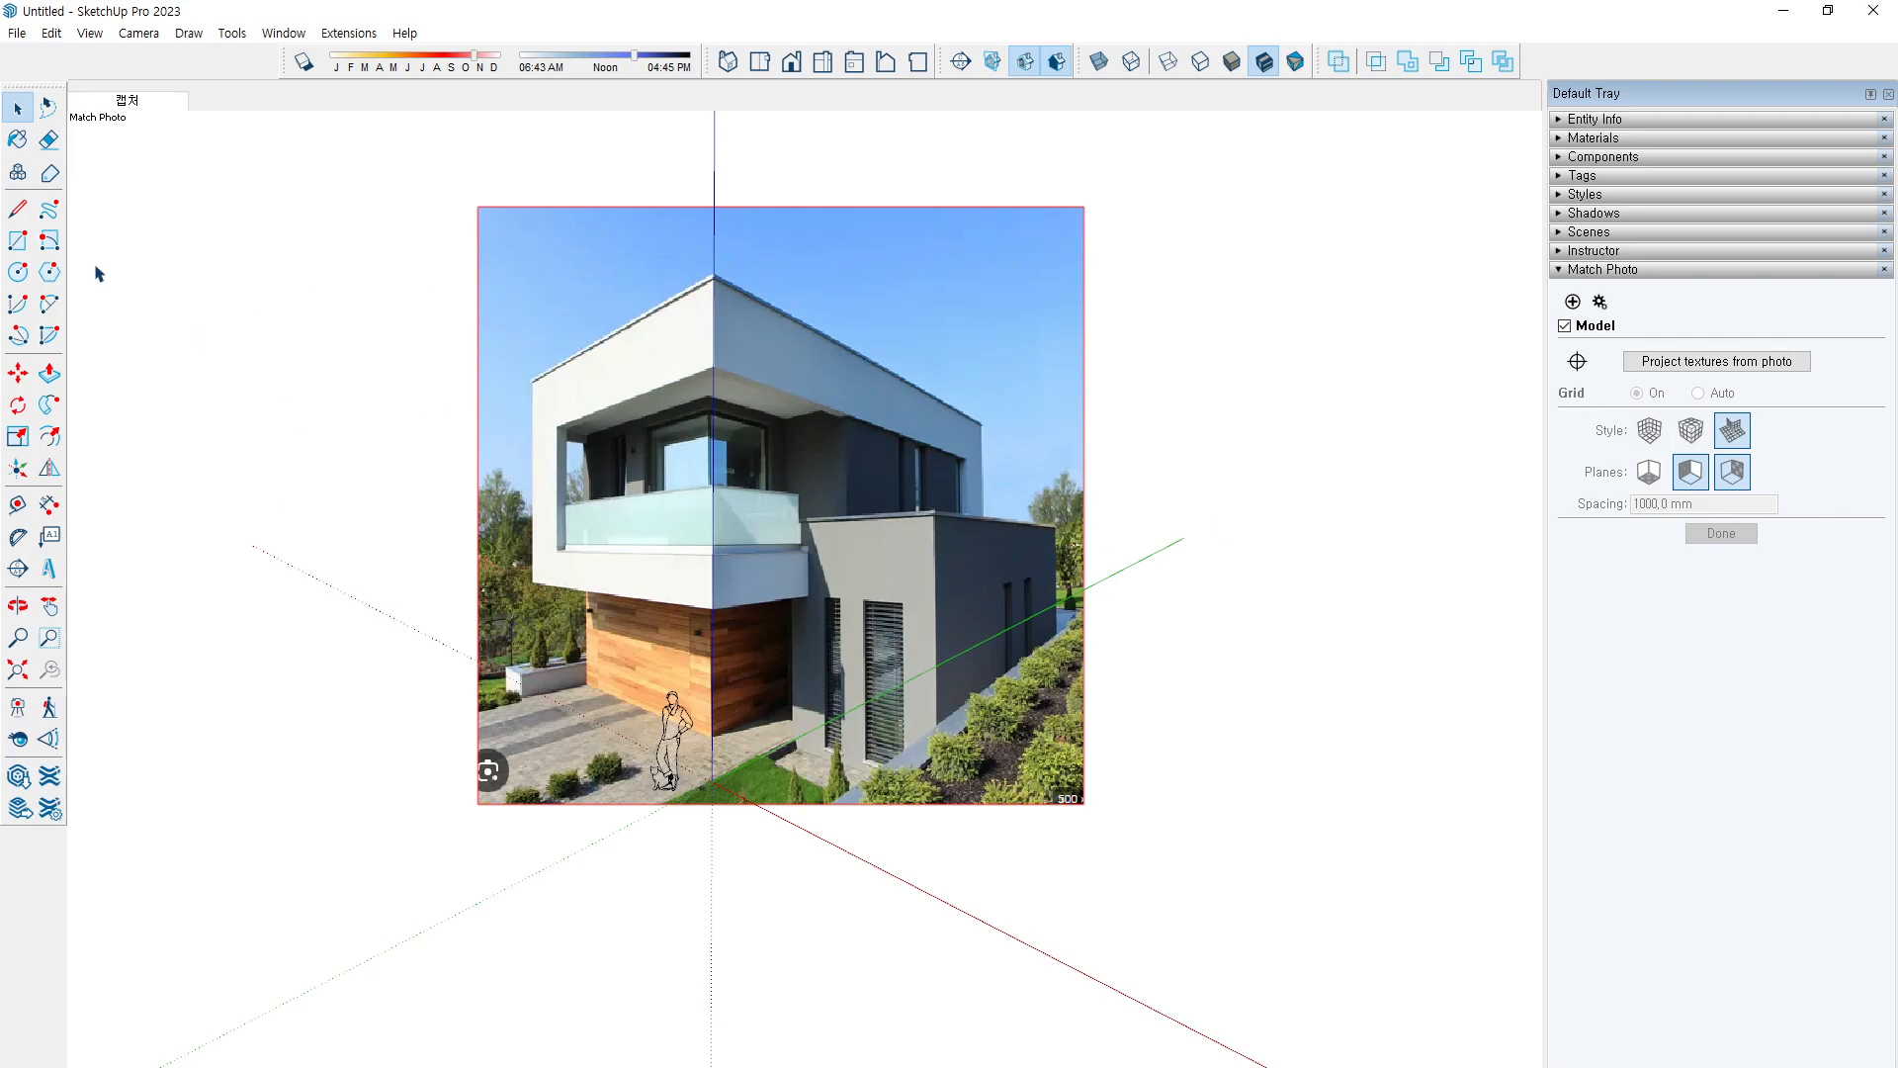
Draw a ground rectangle from the axis origin beneath the house and extrude it up to the front roof corner
left_click(17, 242)
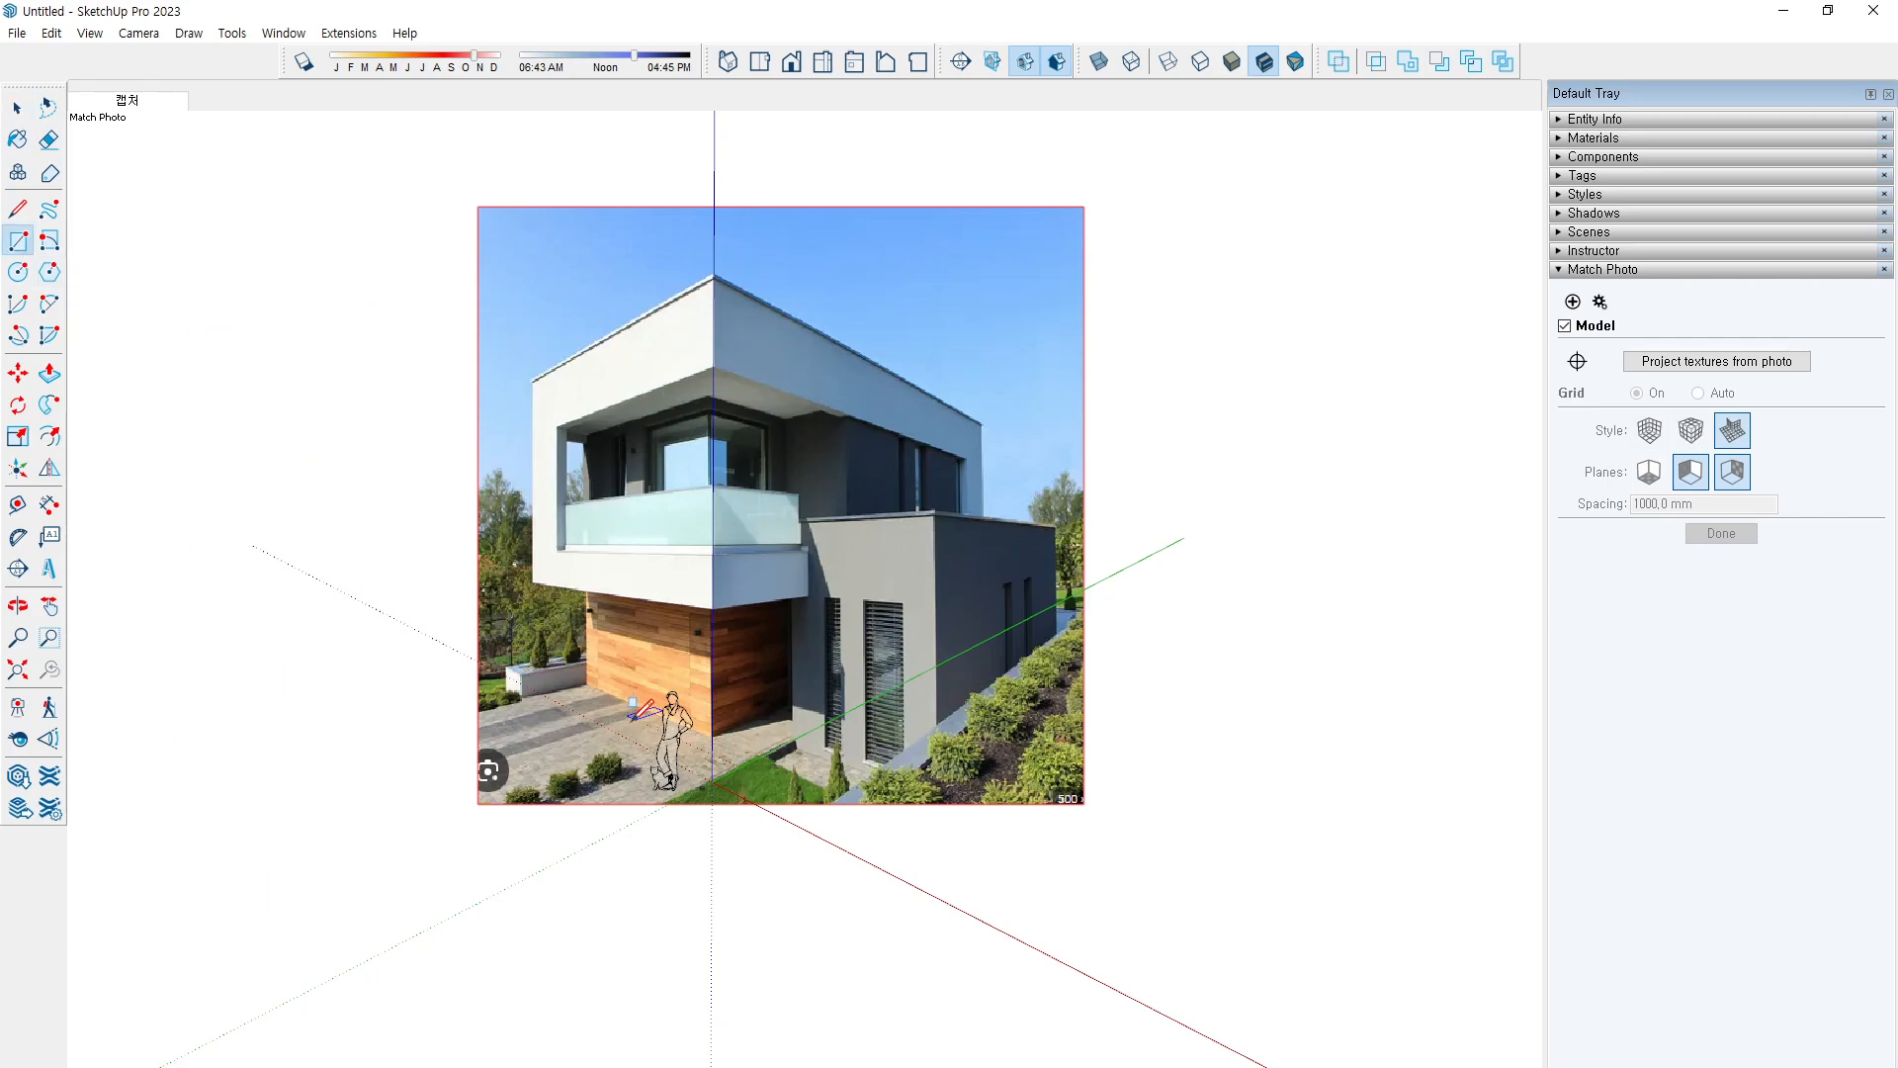
left_click(711, 781)
left_click(686, 653)
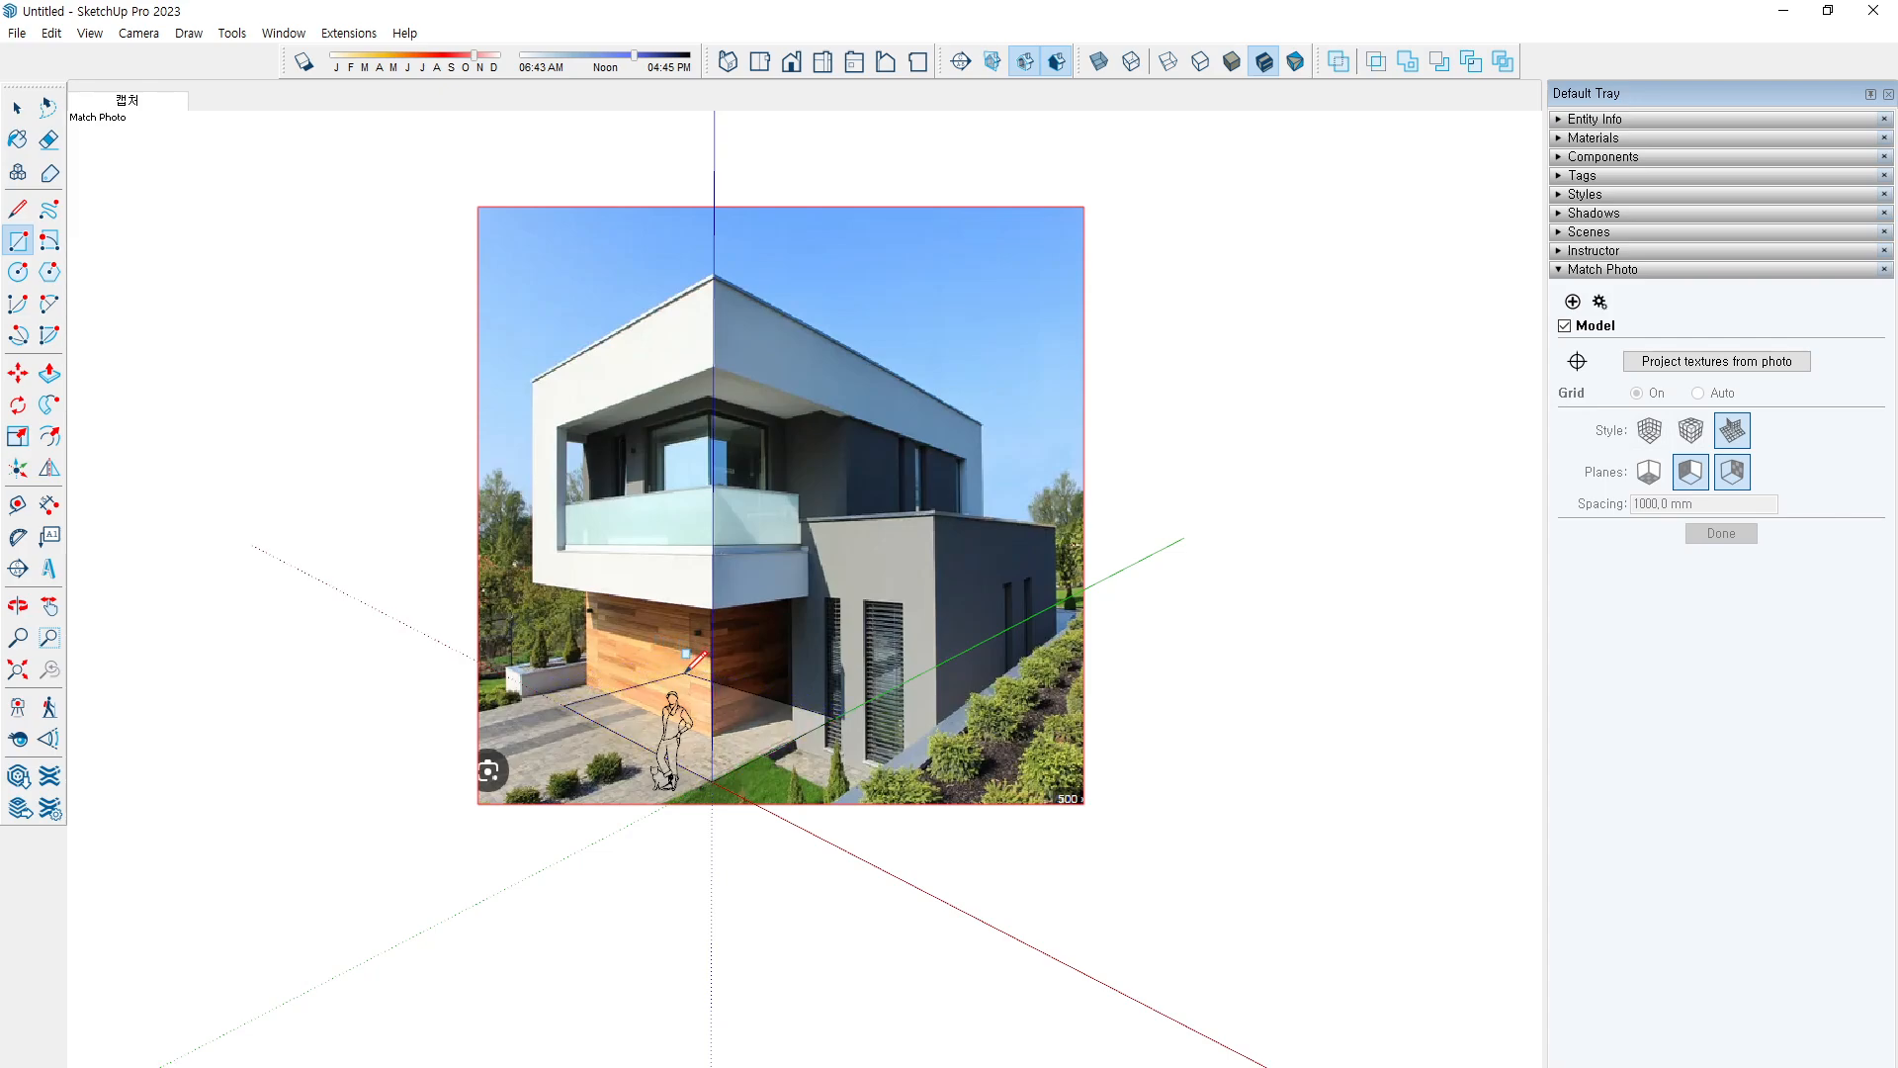
key("p")
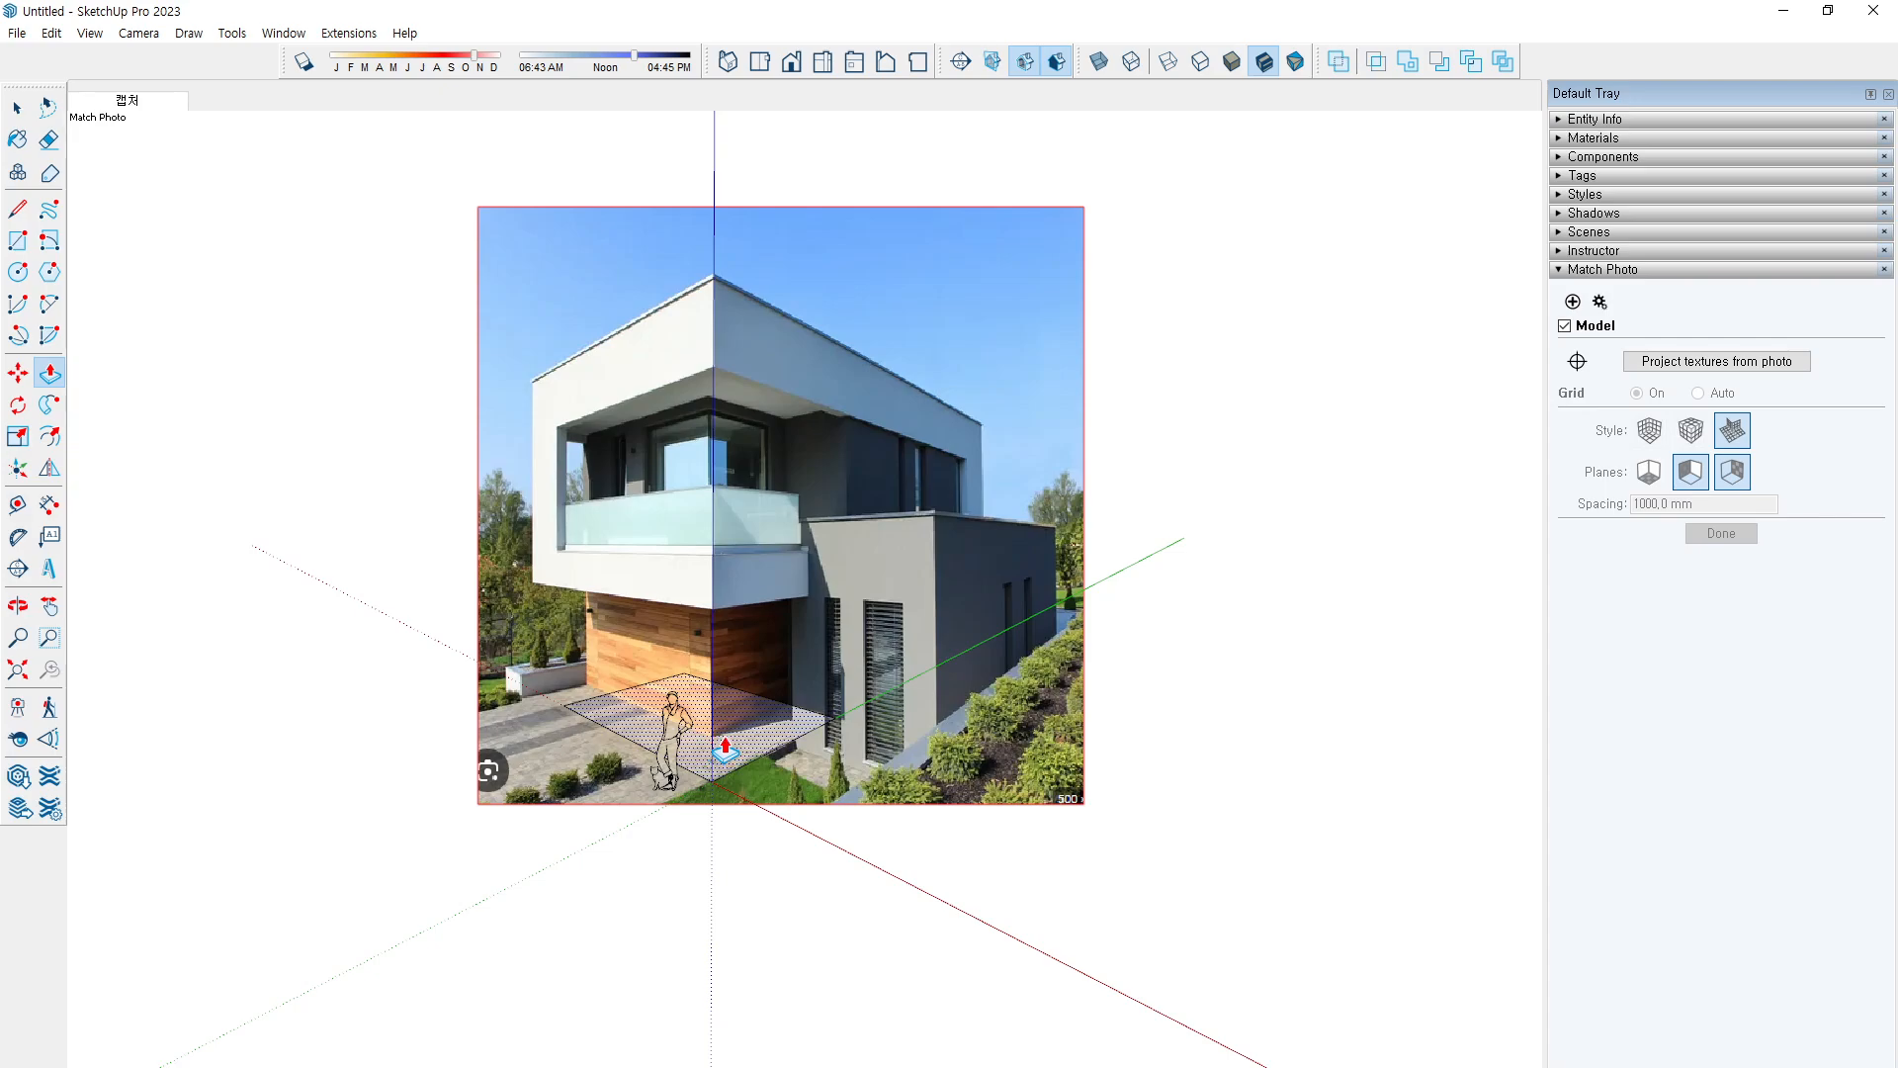
left_click_drag(725, 748, 721, 339)
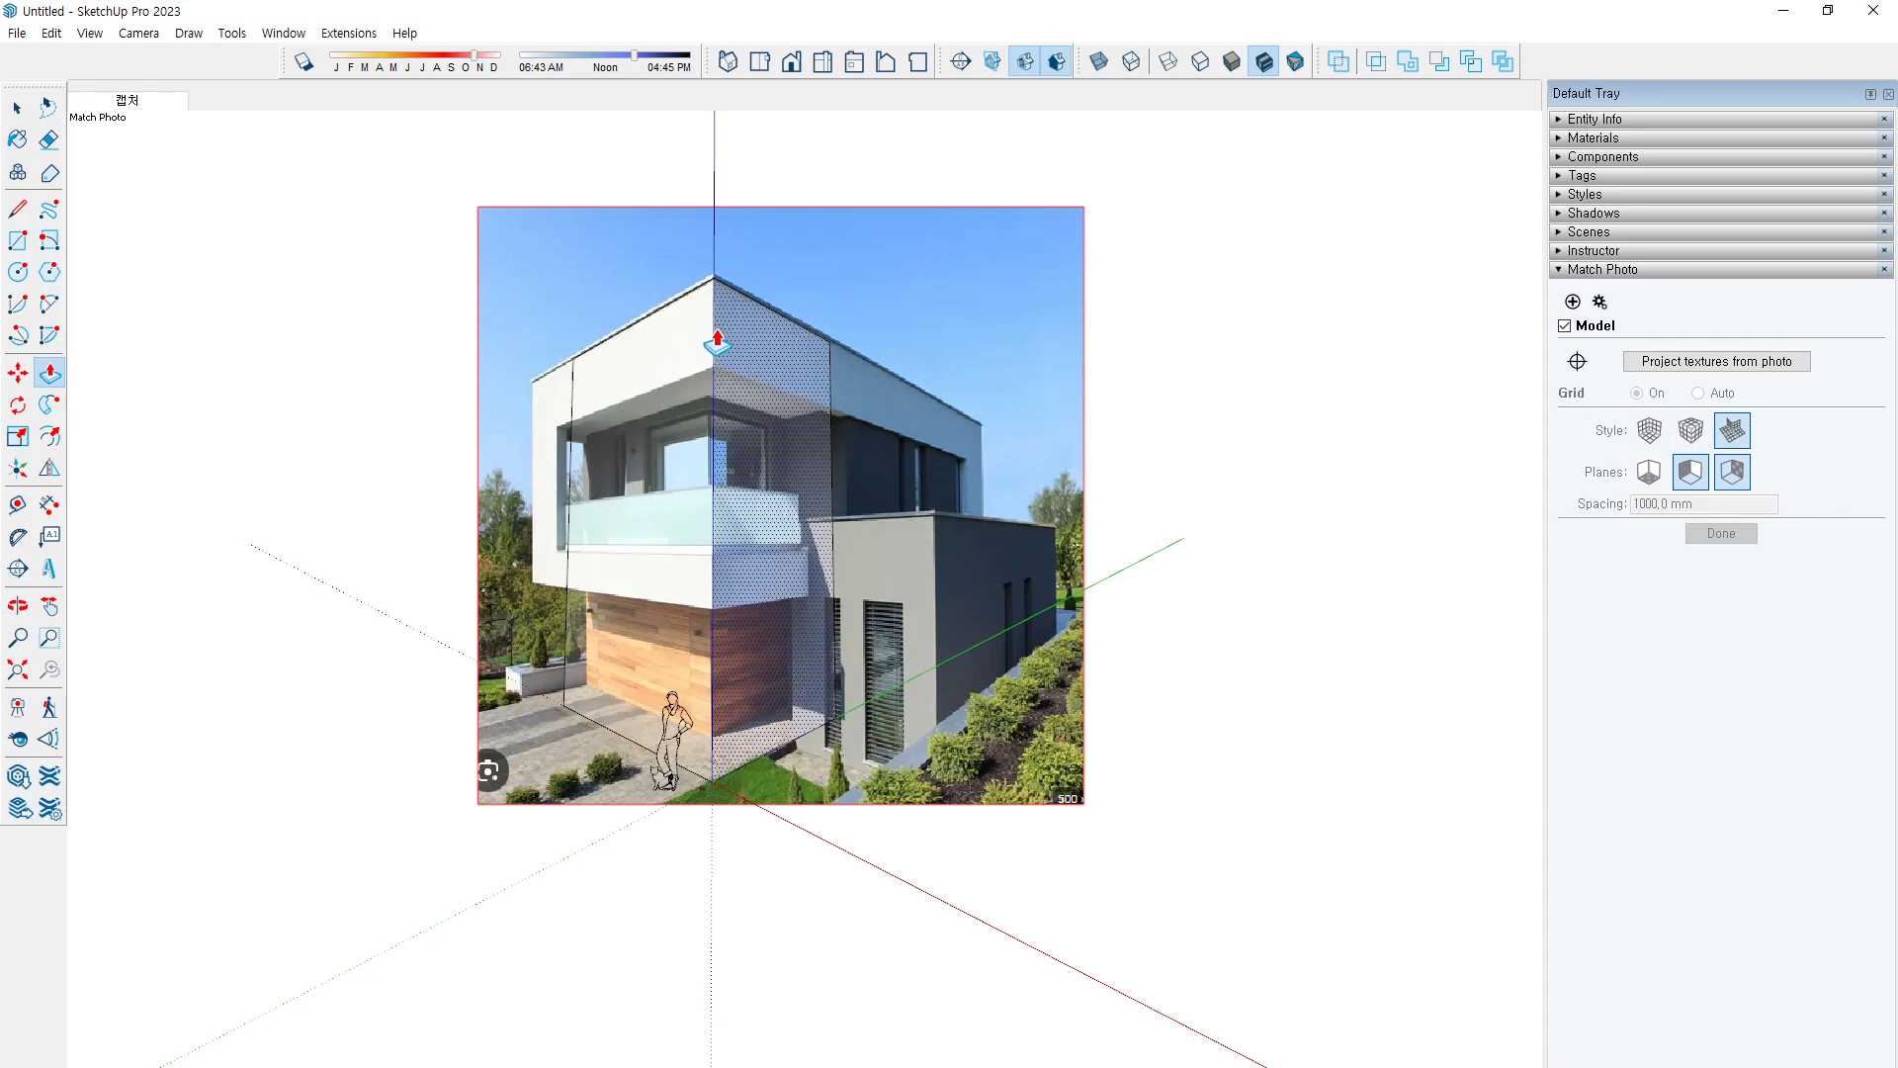
Draw lines across both visible faces of the block along the bottom edge of the white upper storey
key("l")
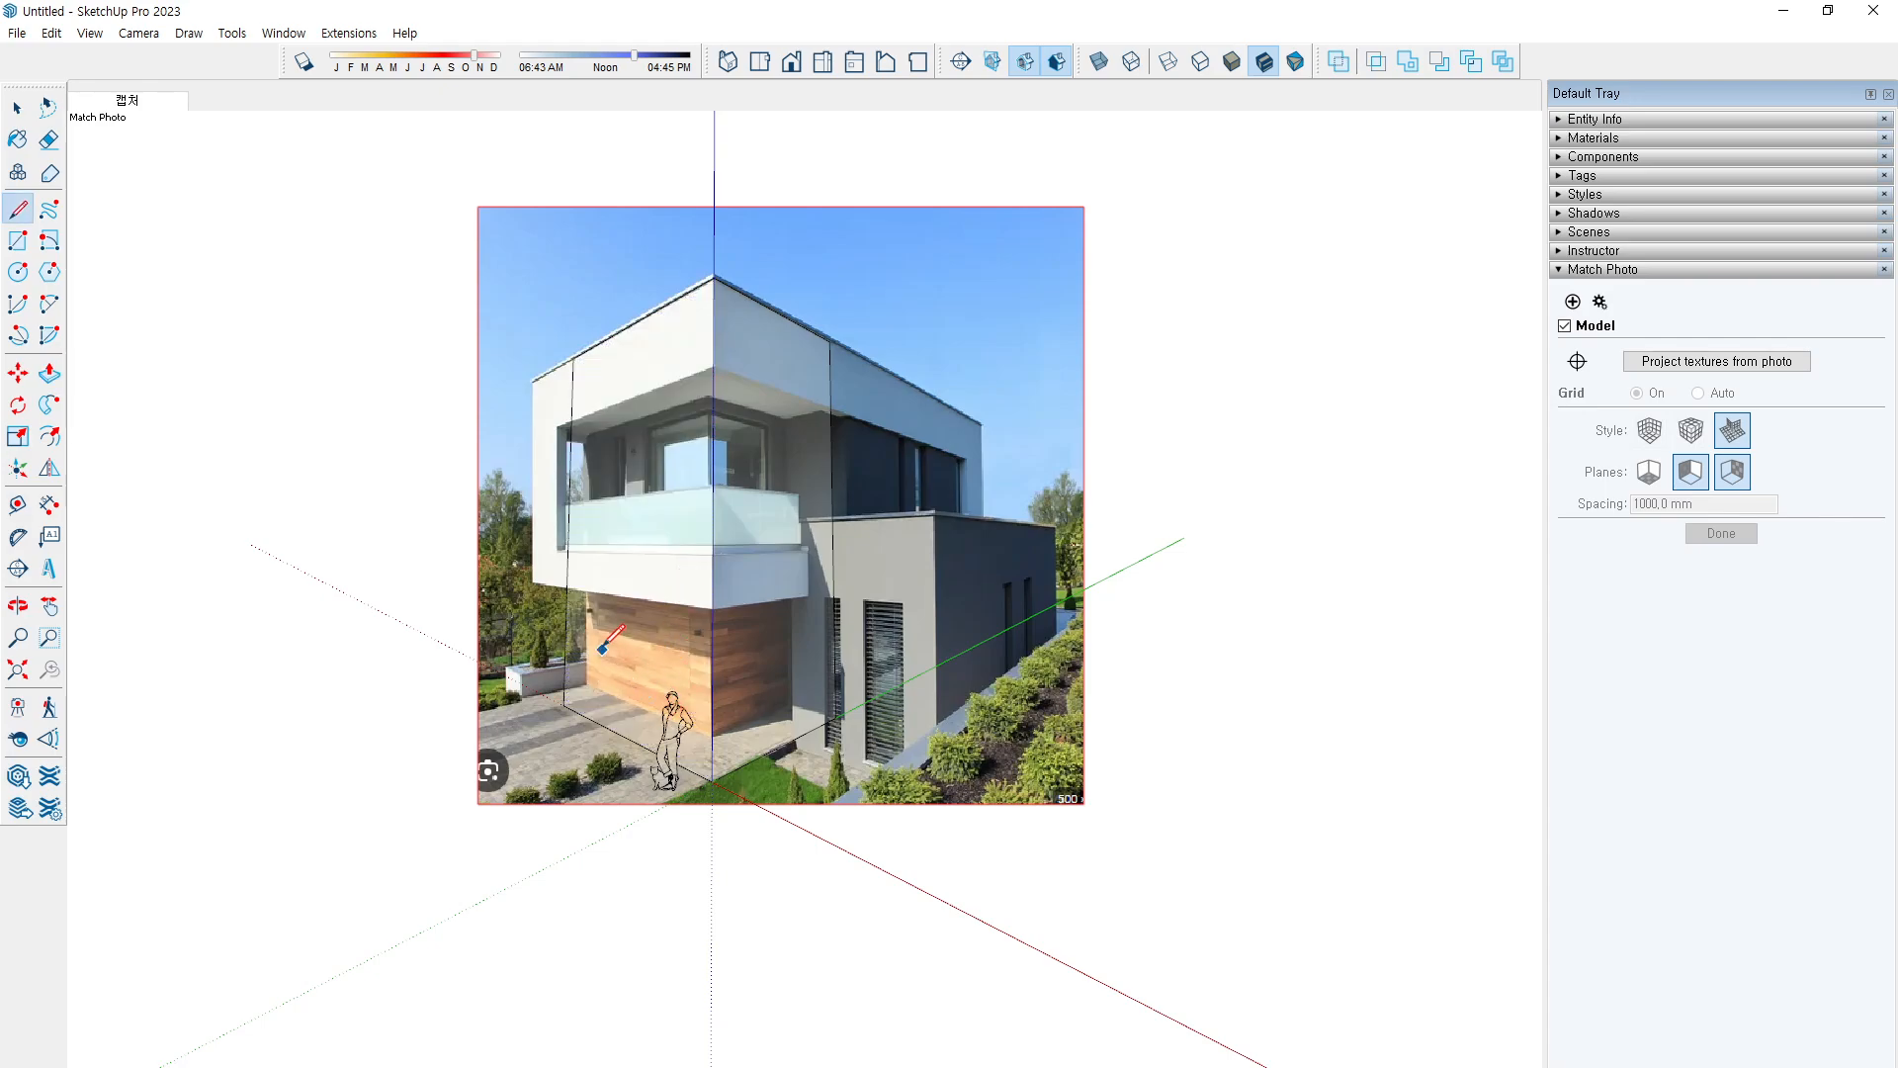
scroll(574, 583, "up", 5)
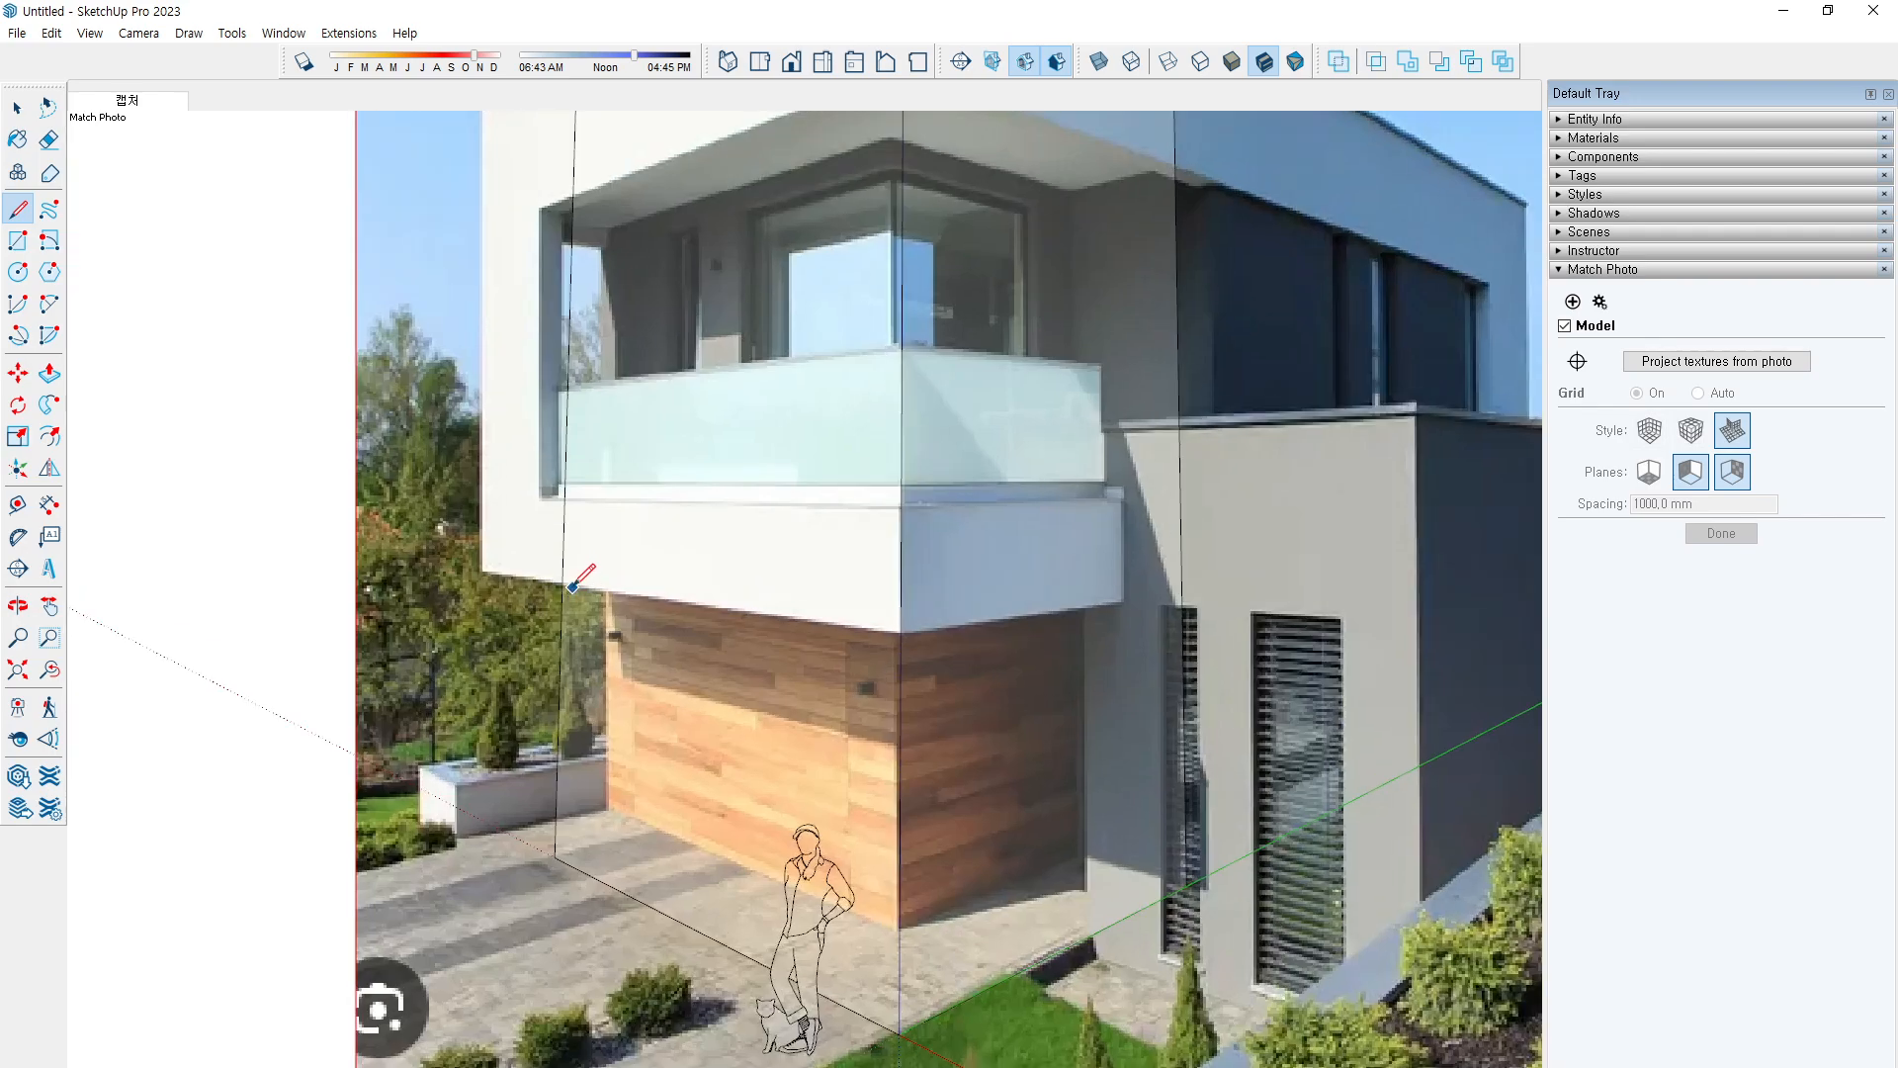
left_click(561, 584)
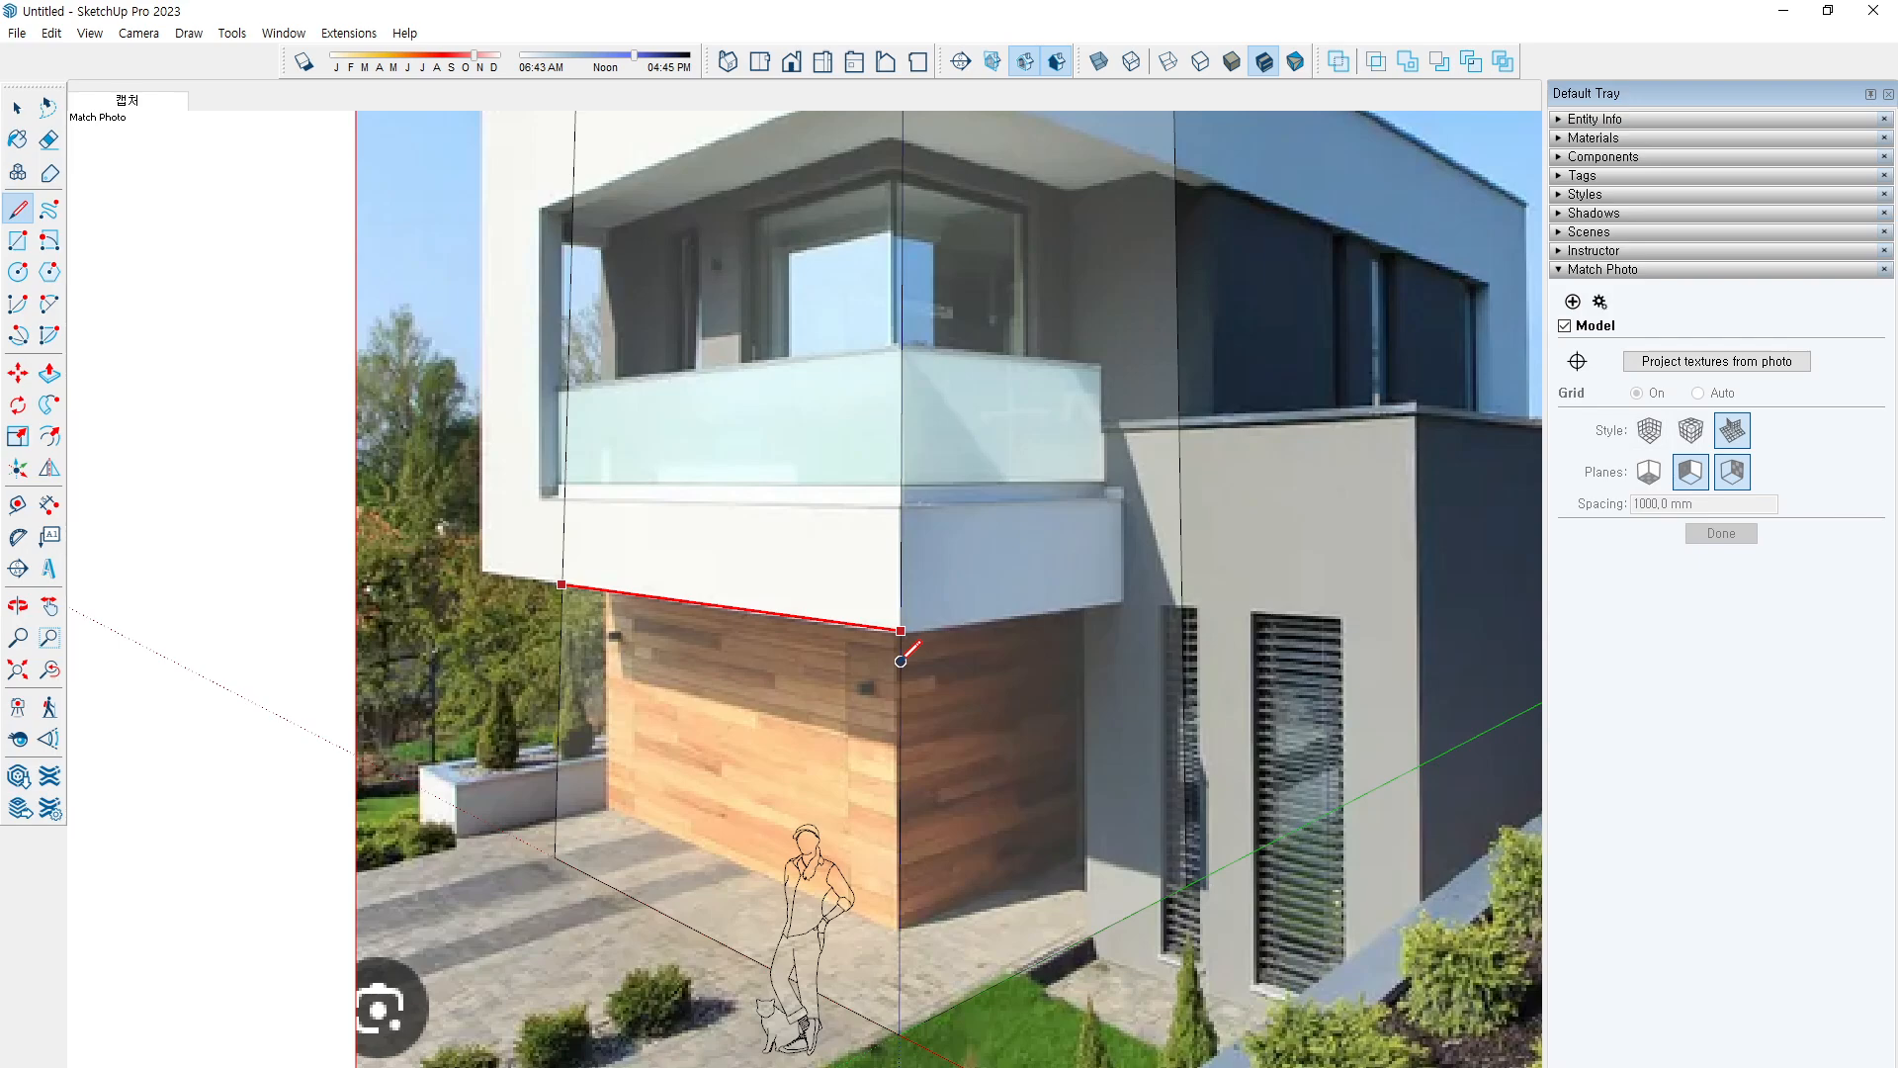
left_click(900, 660)
left_click(901, 630)
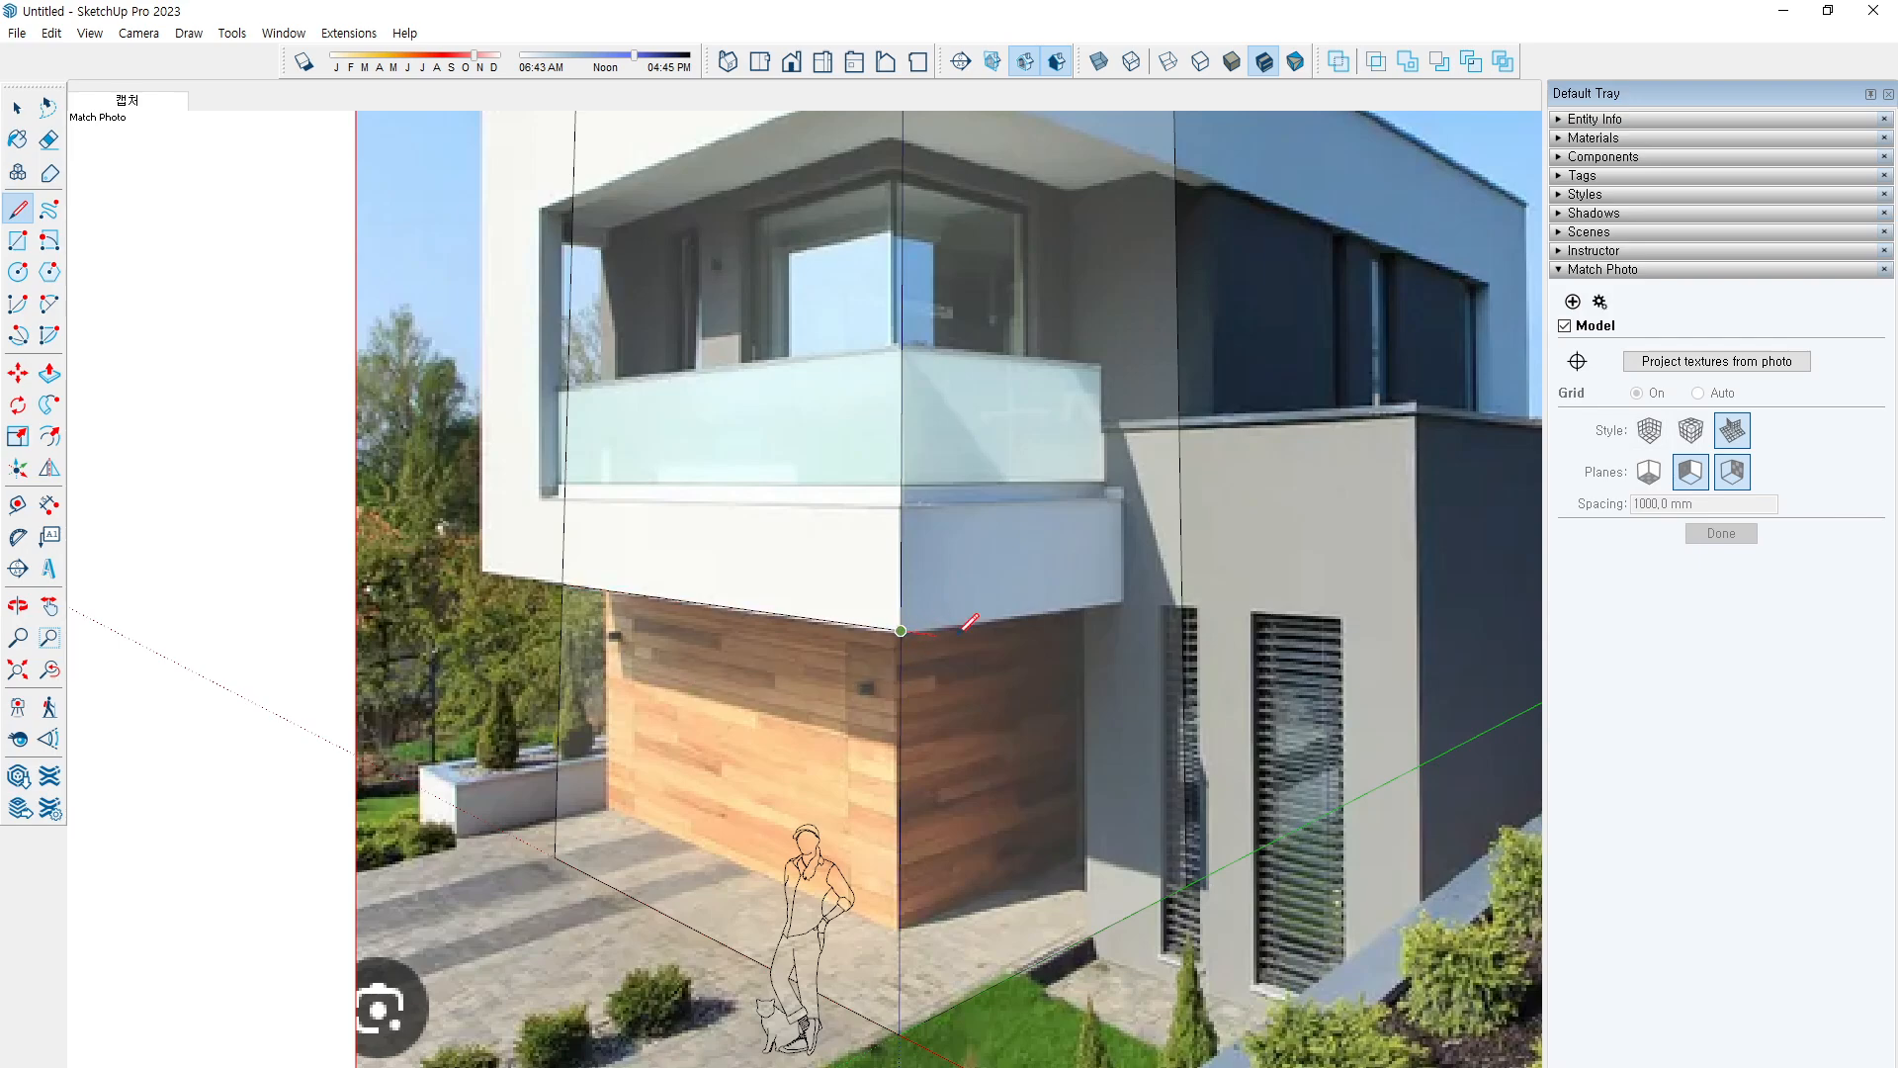
left_click(1184, 589)
Push the block's lower faces back on both sides of the front corner to match the recessed wood-clad walls
scroll(571, 689, "down", 3)
key("p")
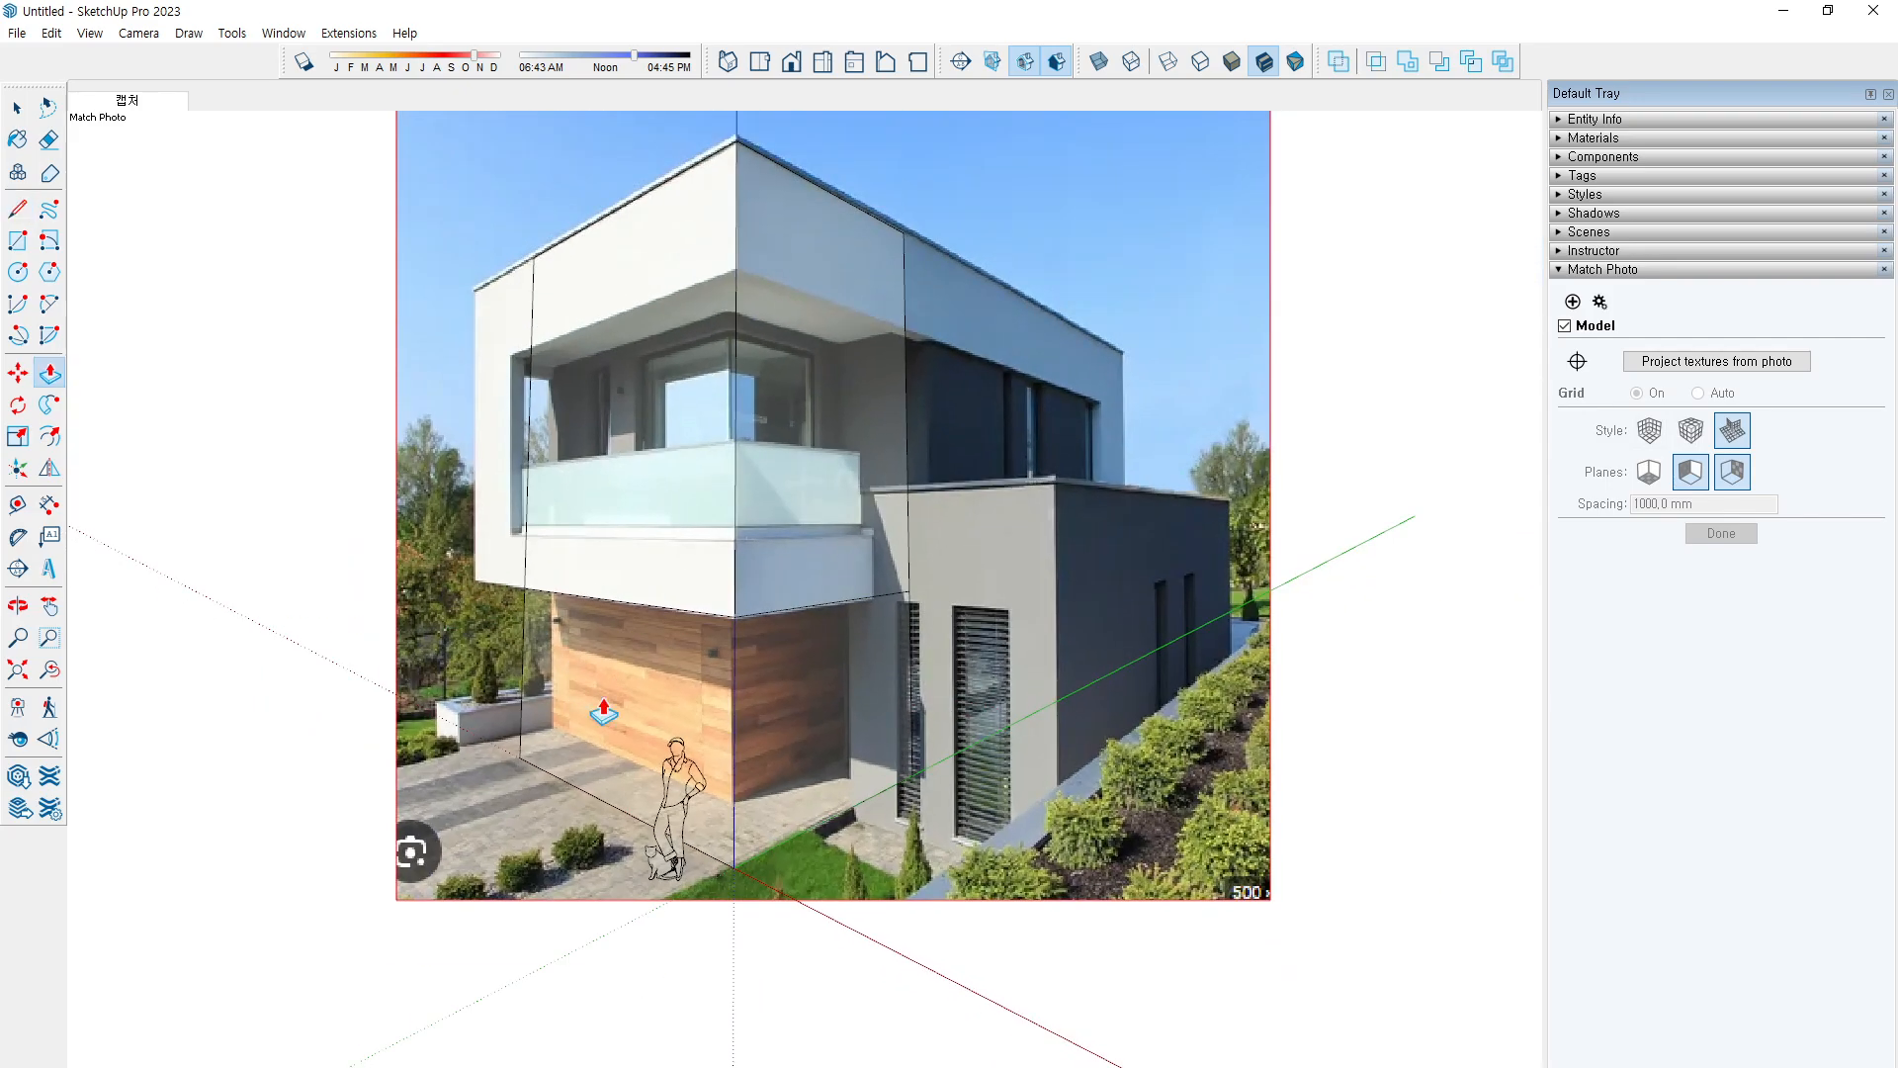
left_click(608, 713)
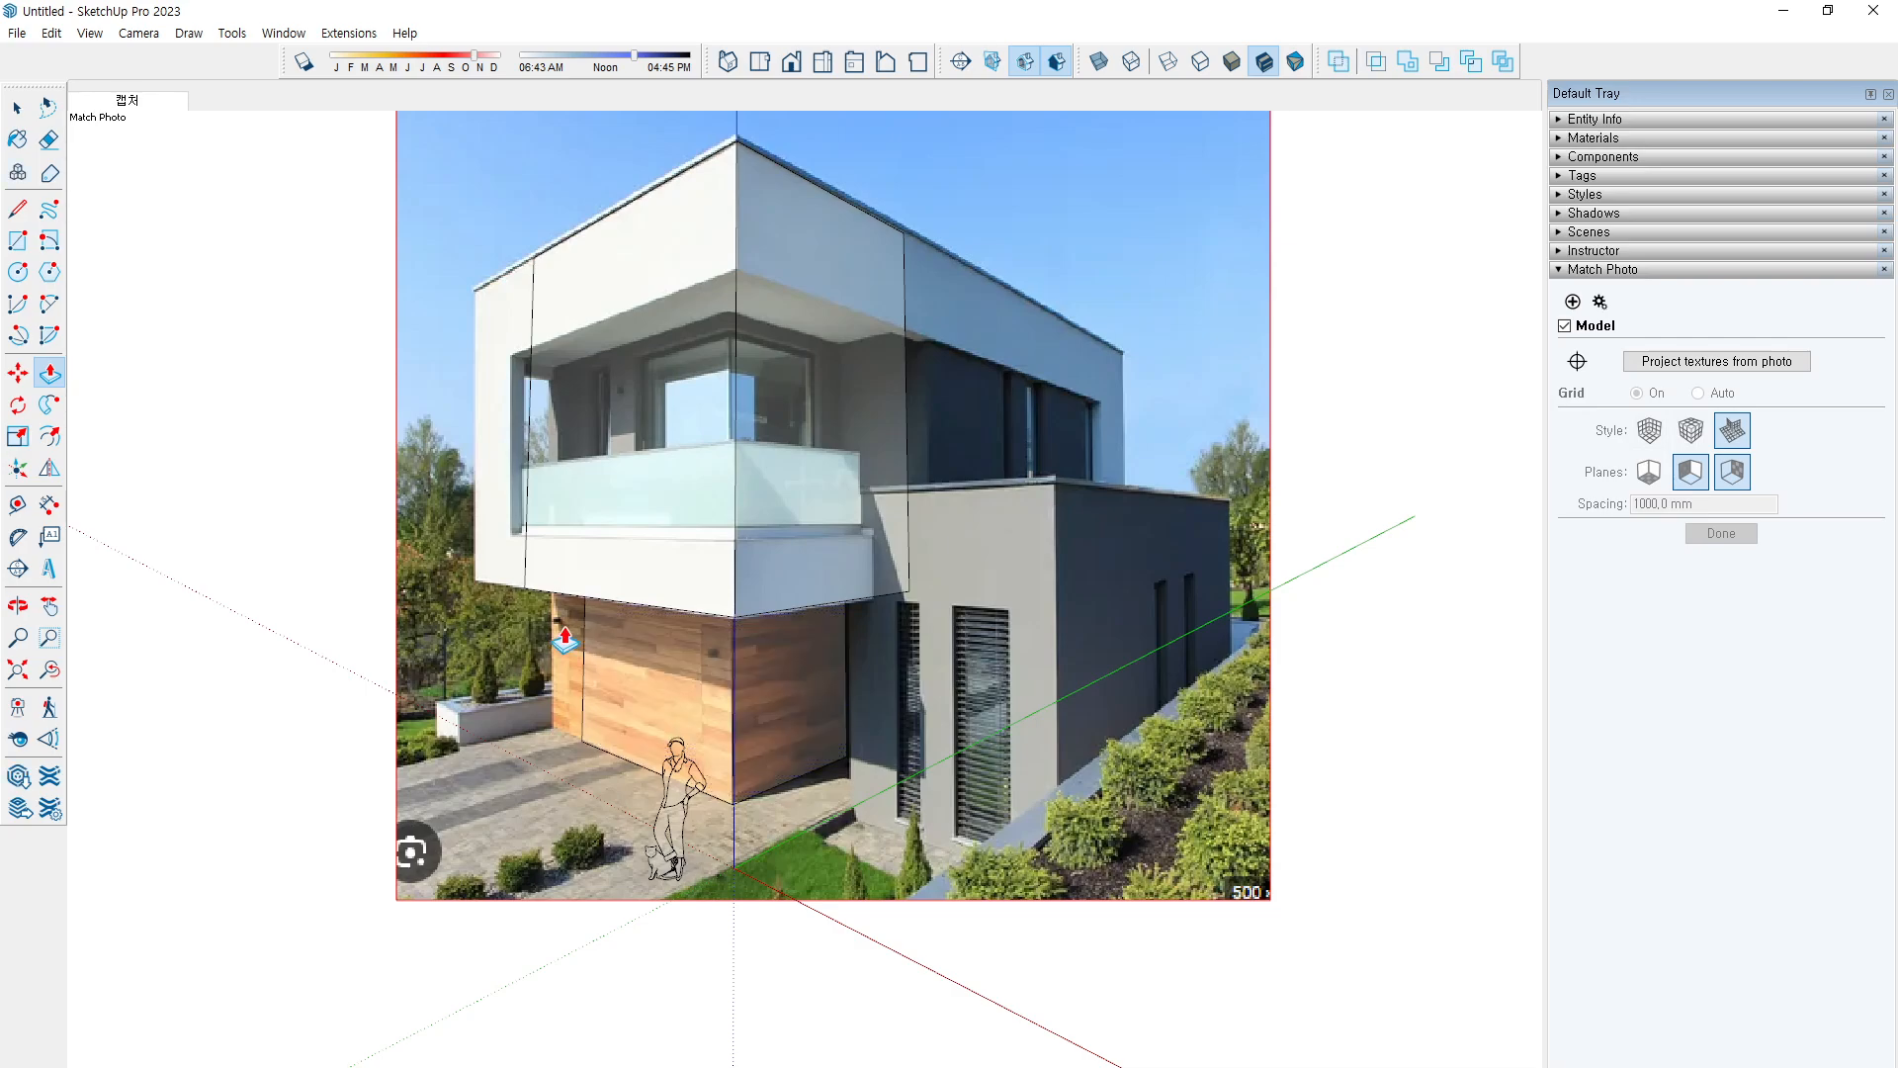
Try to push the block's left-hand end face inward toward the front corner, viewing the model outside the photo
middle_click_drag(546, 676, 1072, 813)
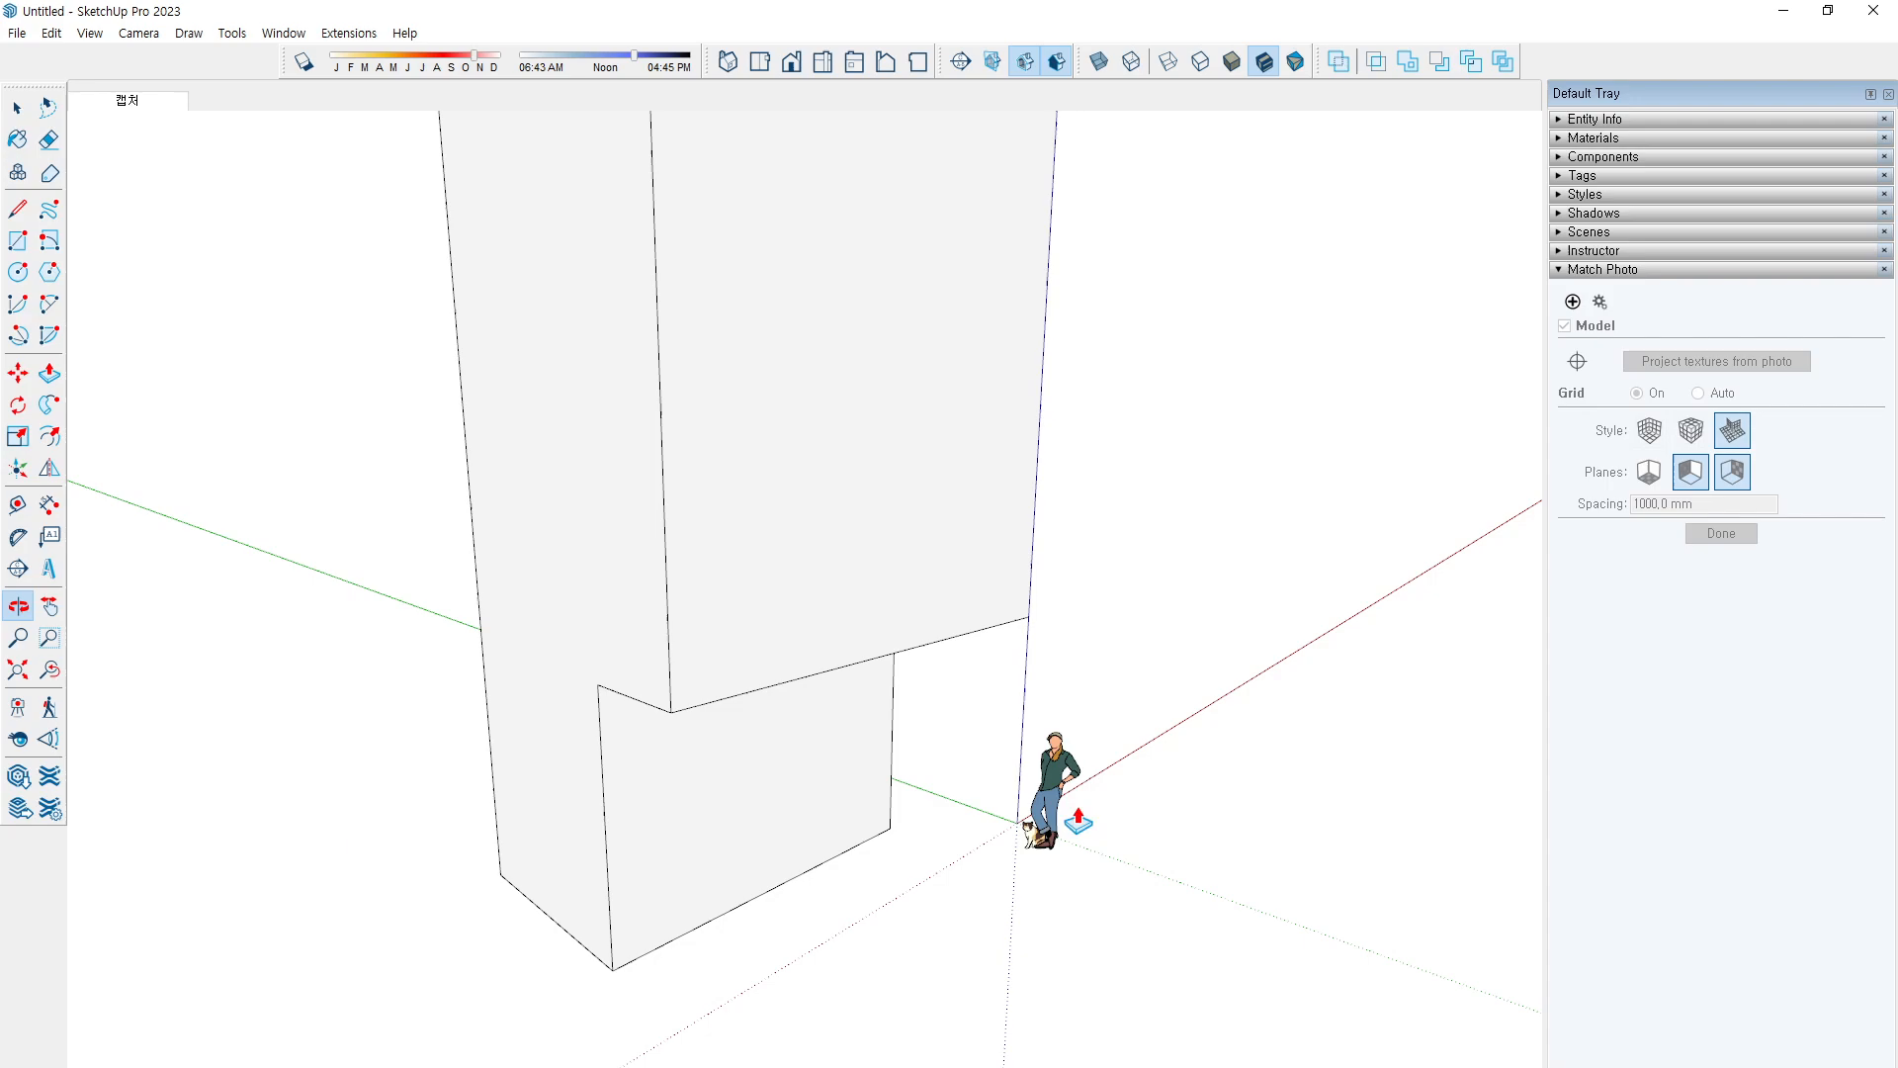
left_click(526, 843)
left_click(1011, 726)
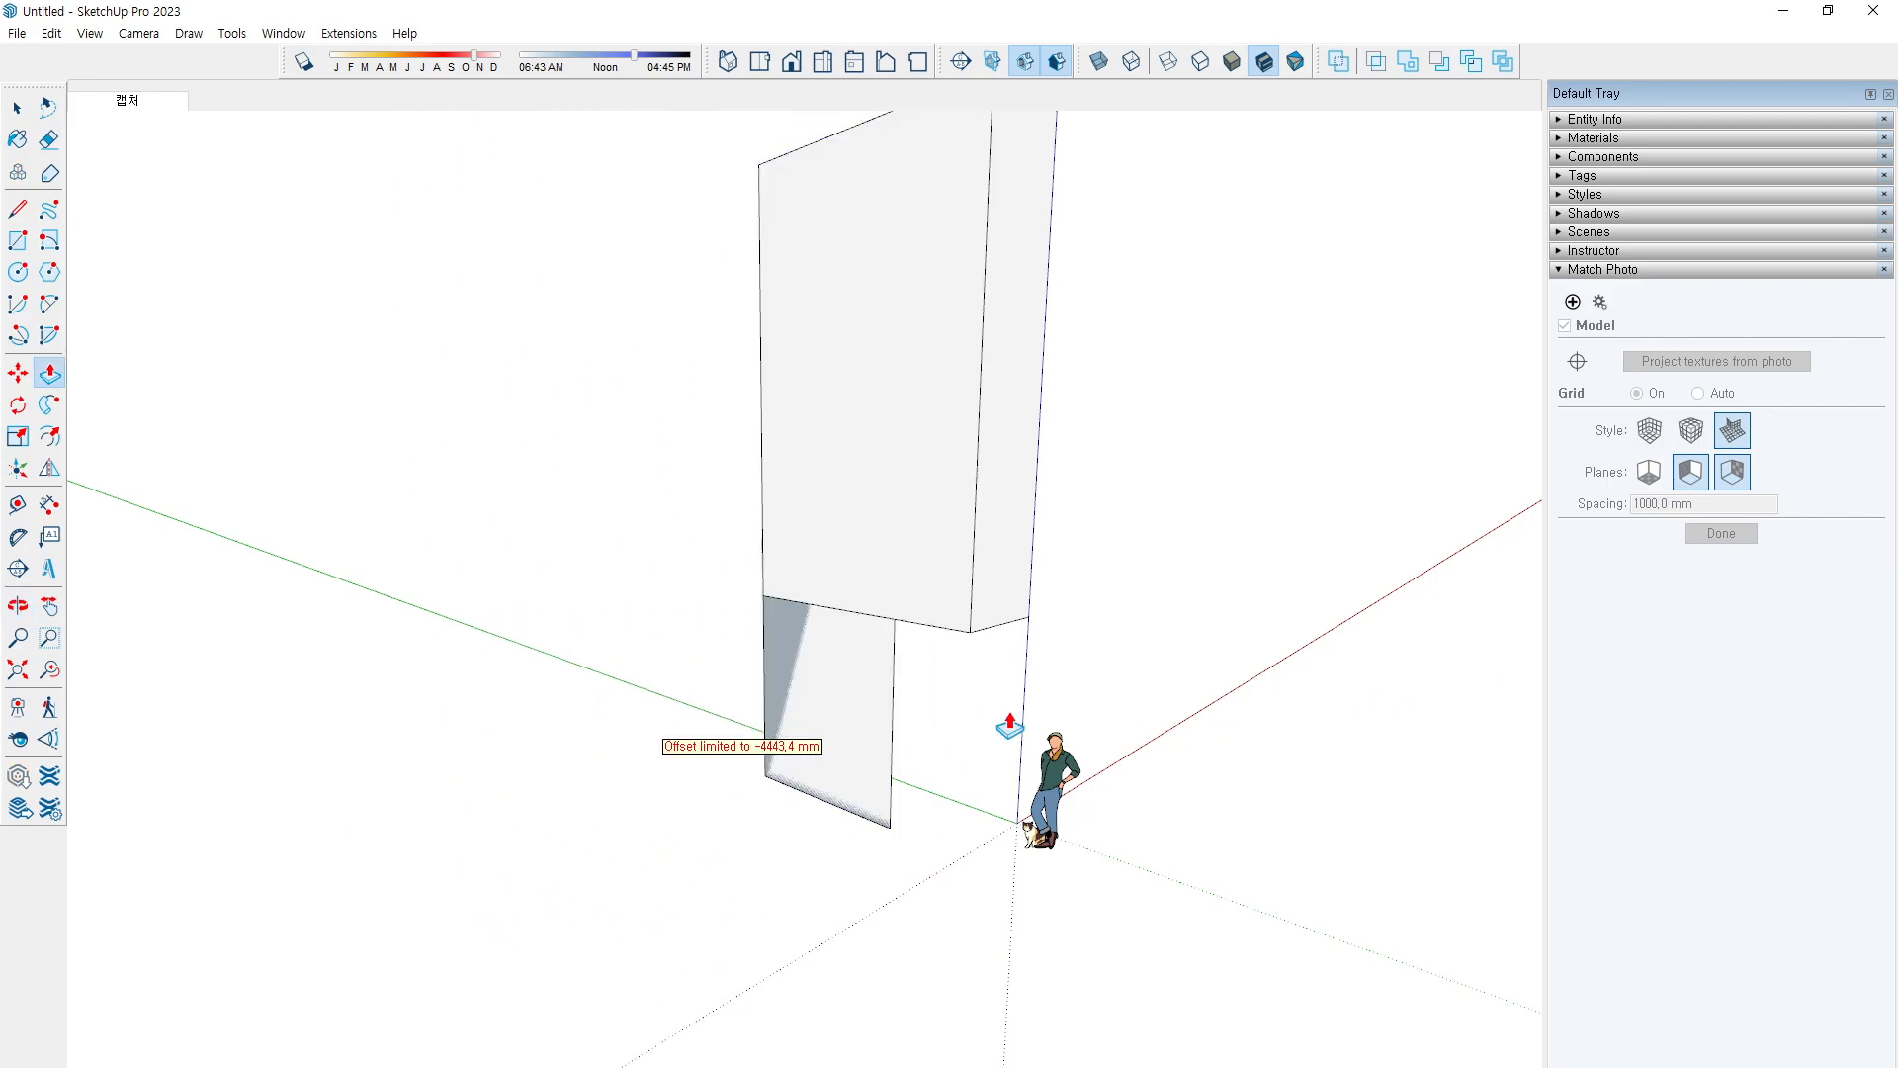
middle_click_drag(1010, 727, 148, 108)
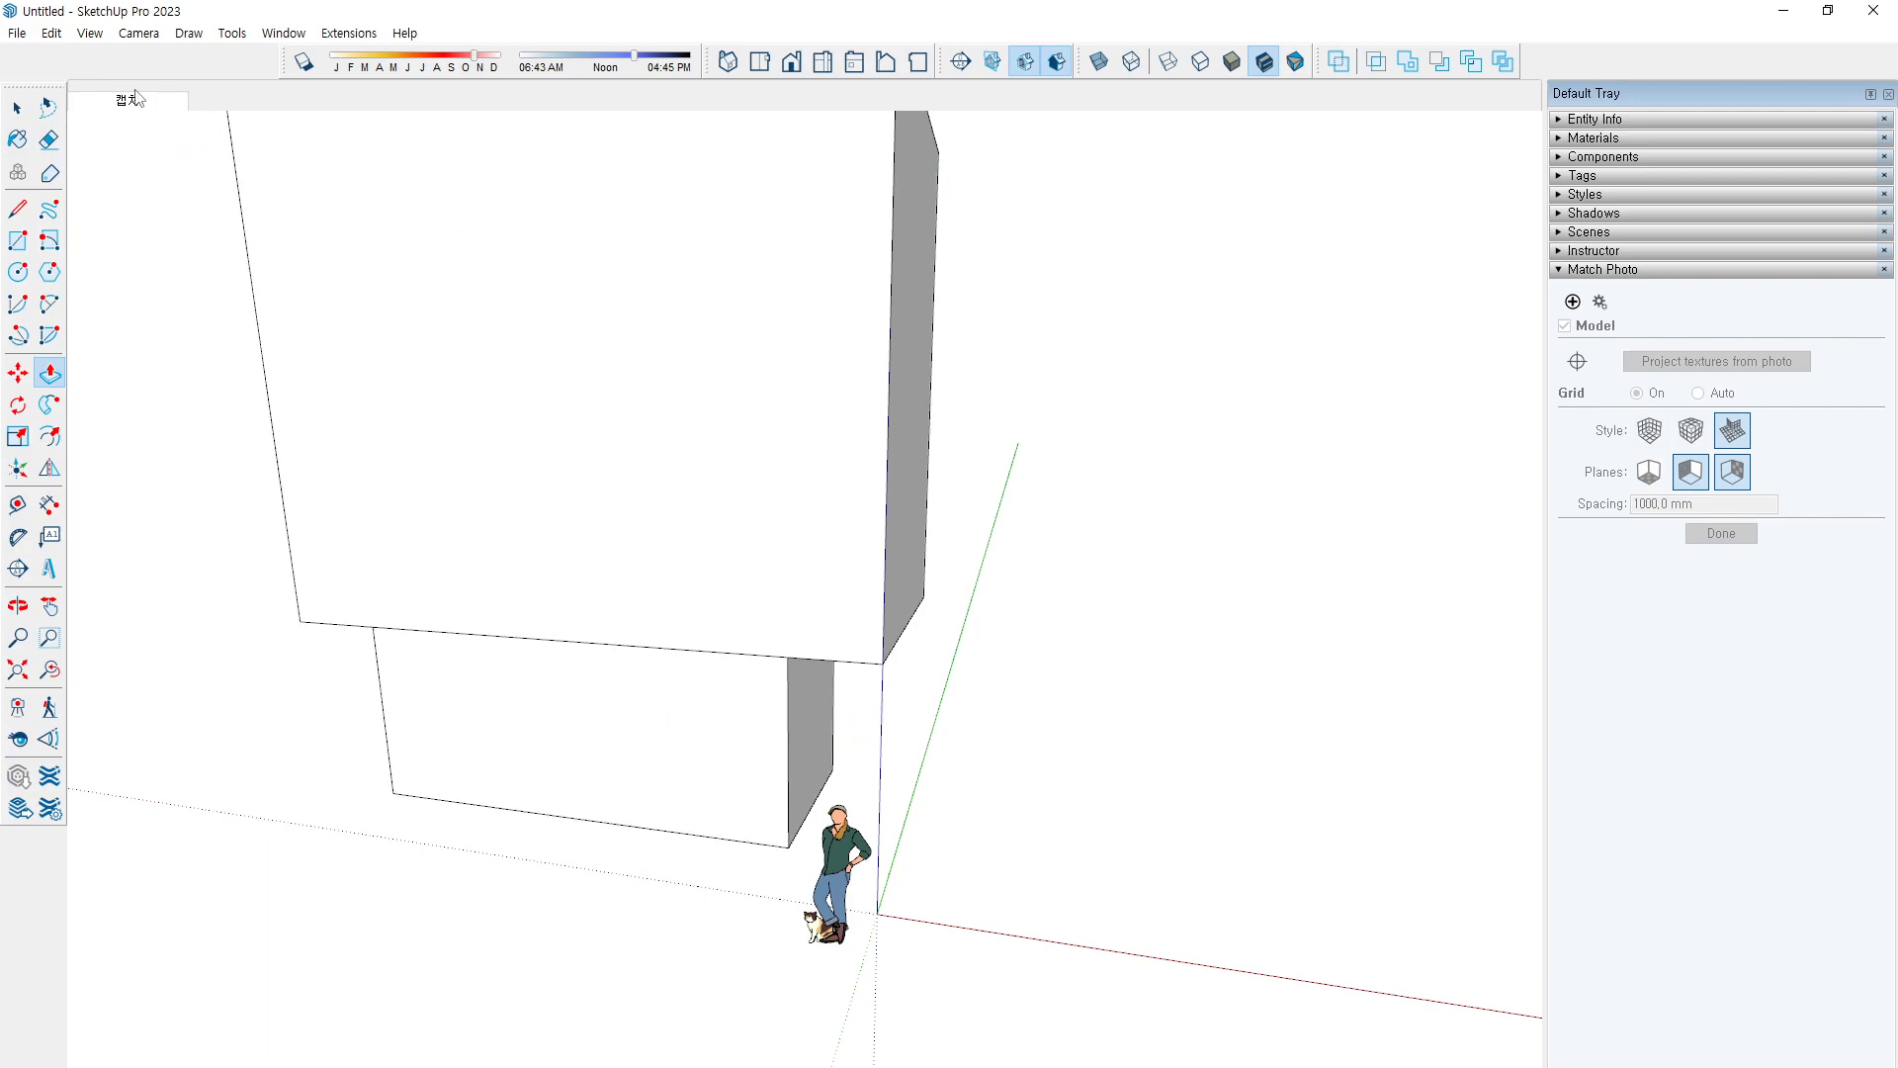
Extend the block's left-hand end face to the left edge of the white upper storey in the matched photo
left_click(136, 97)
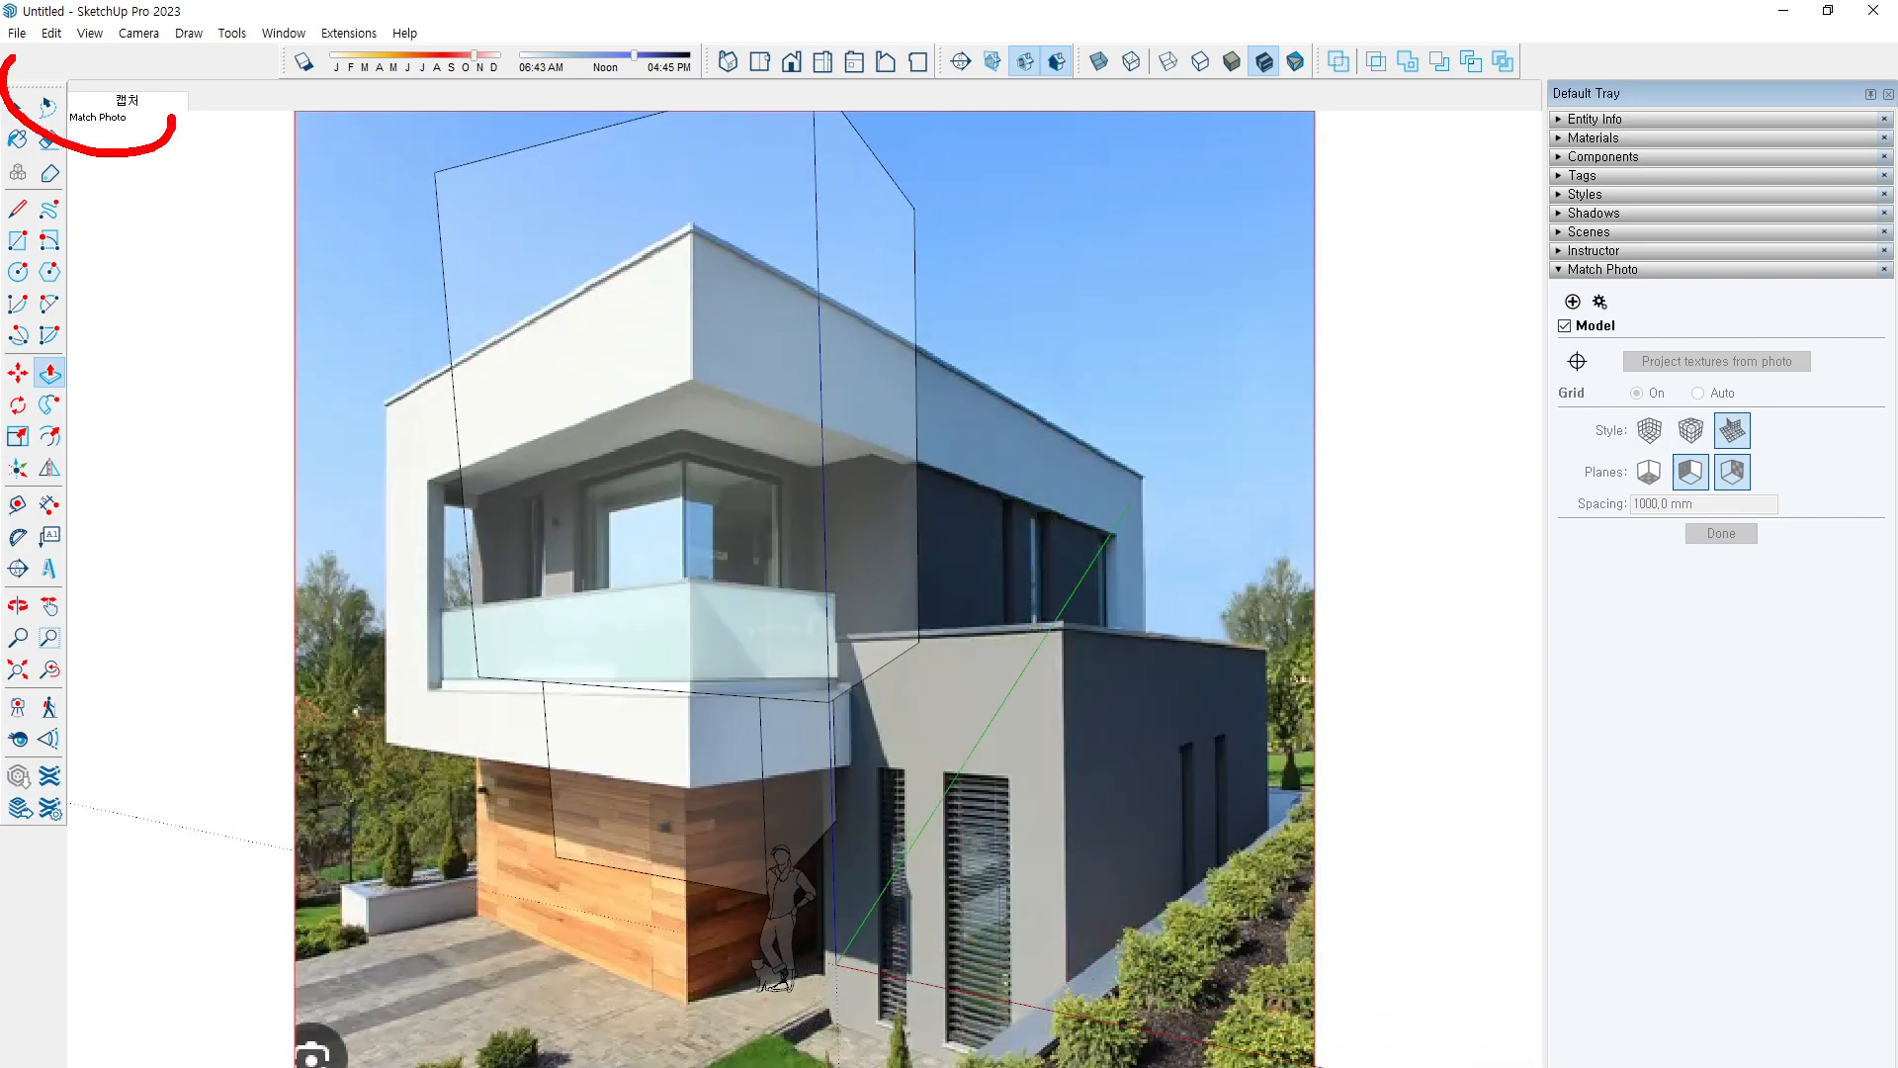
left_click_drag(12, 59, 161, 170)
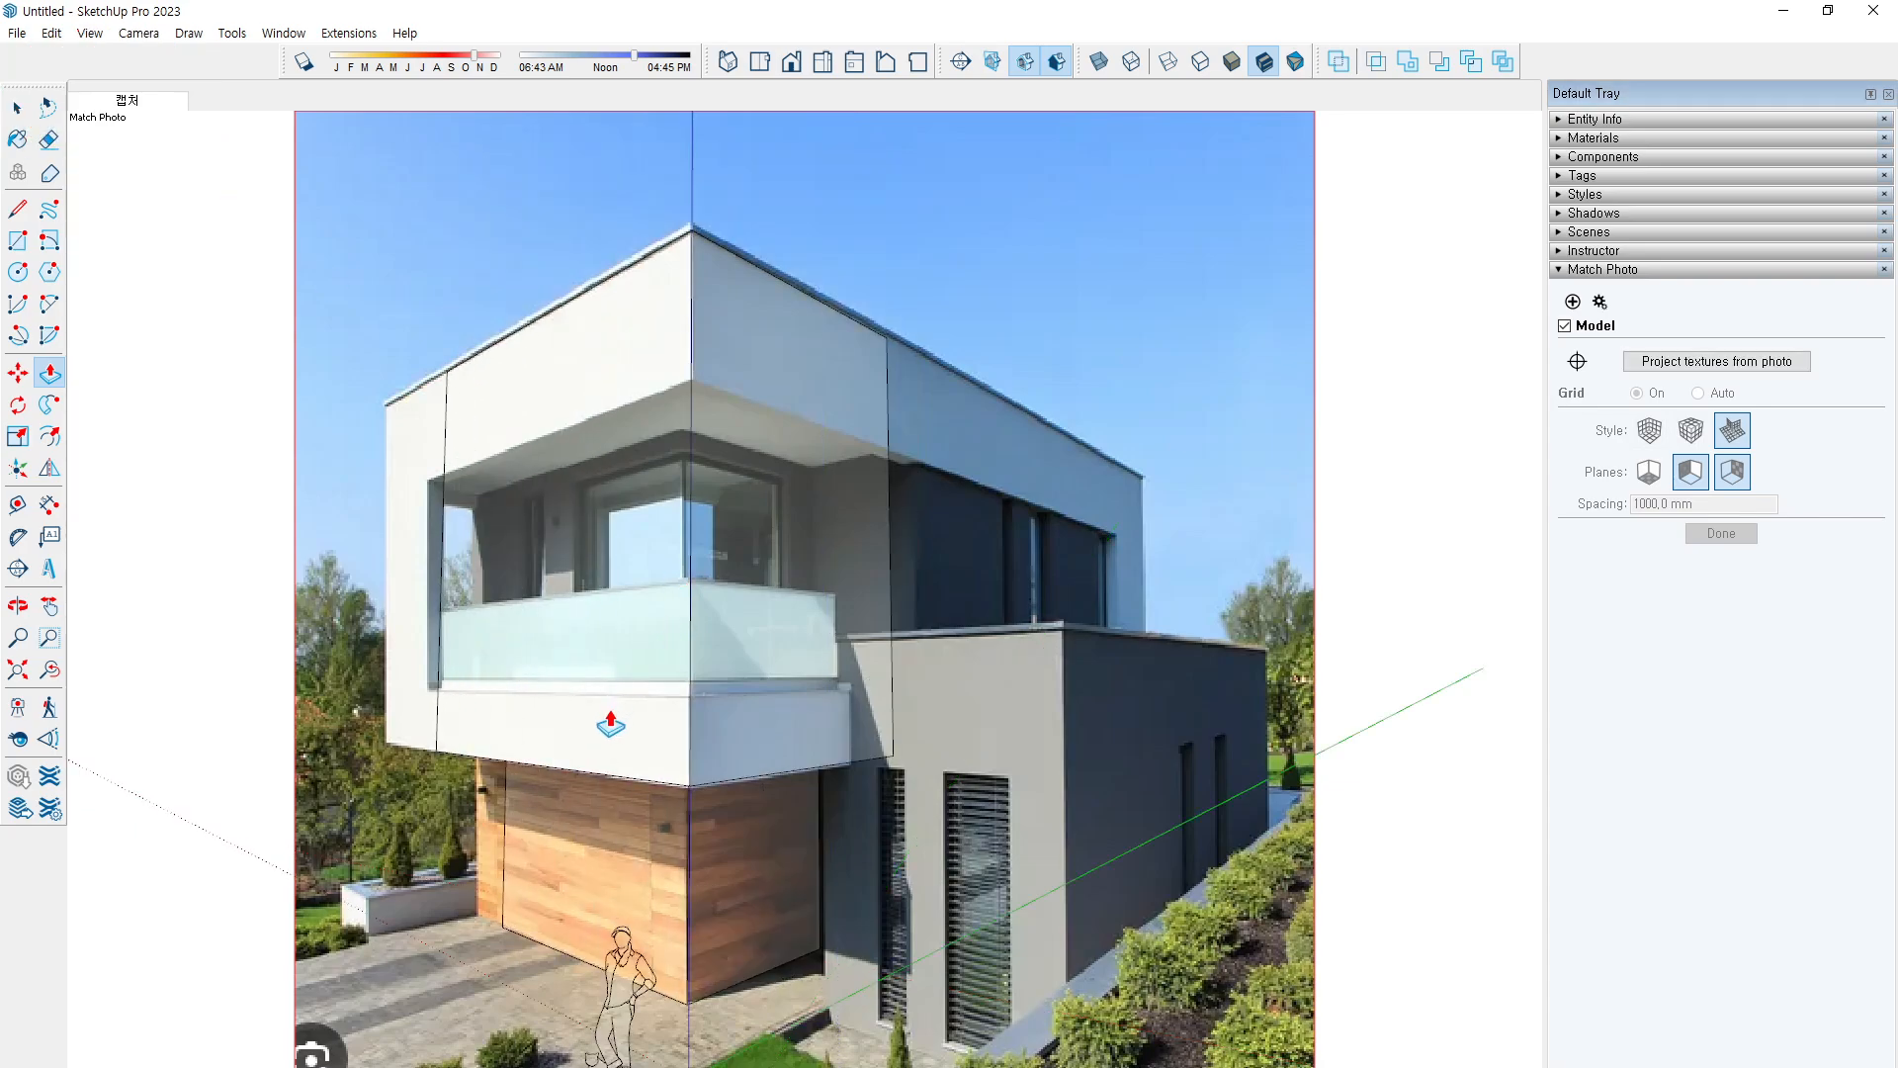
left_click_drag(611, 724, 546, 769)
scroll(597, 643, "down", 3)
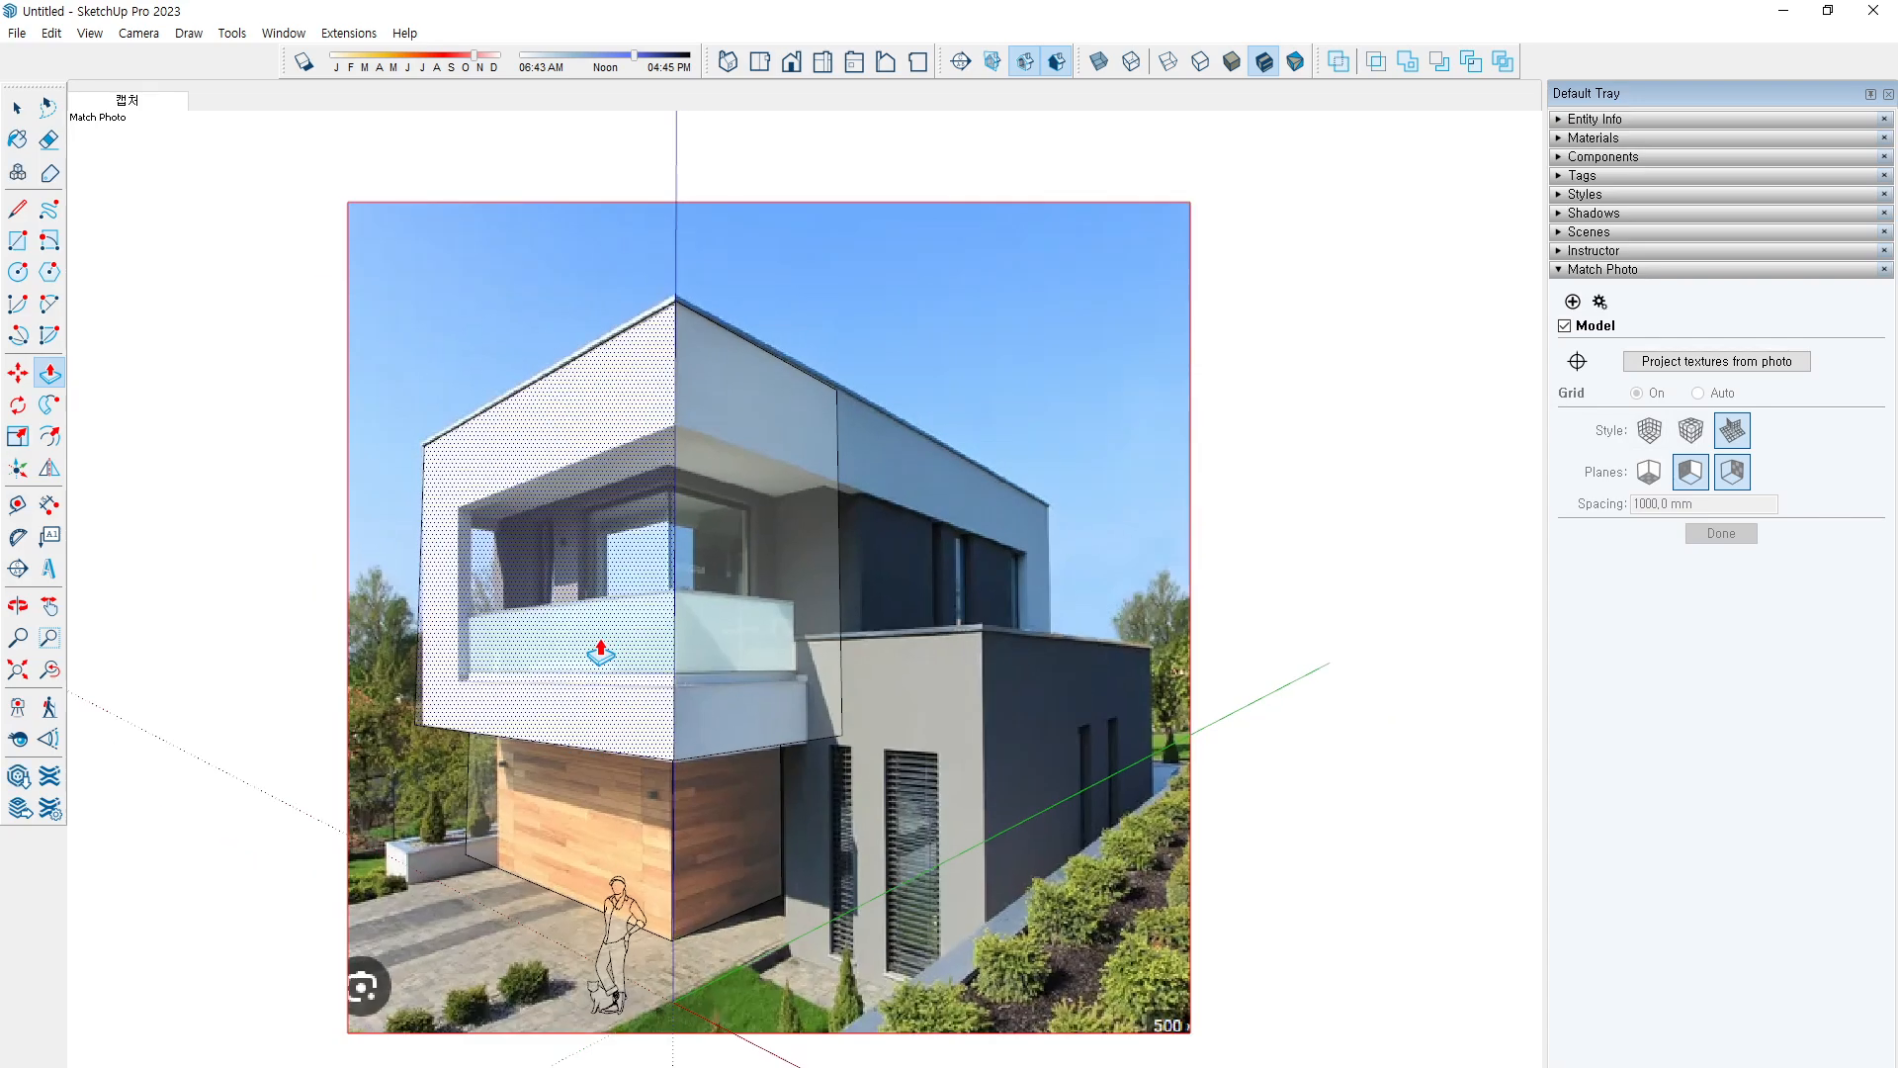
scroll(490, 761, "up", 3)
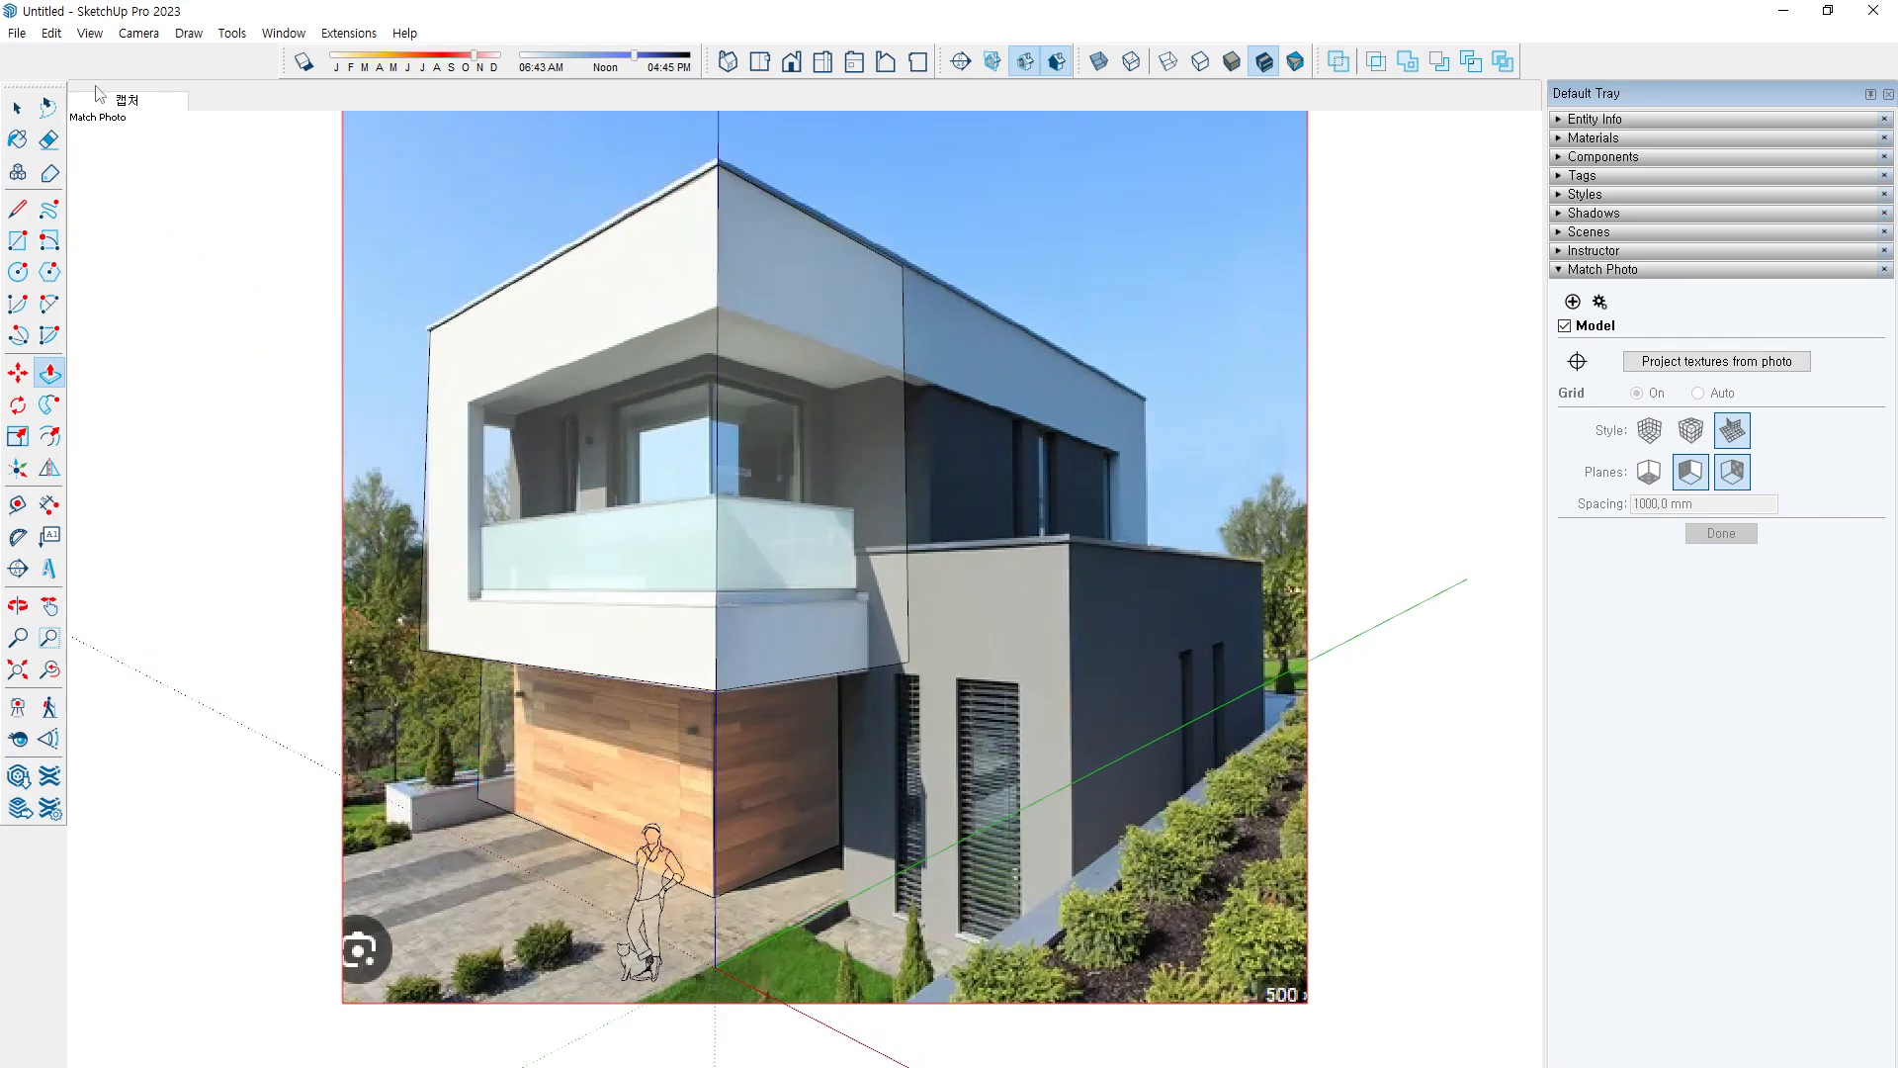
left_click(117, 109)
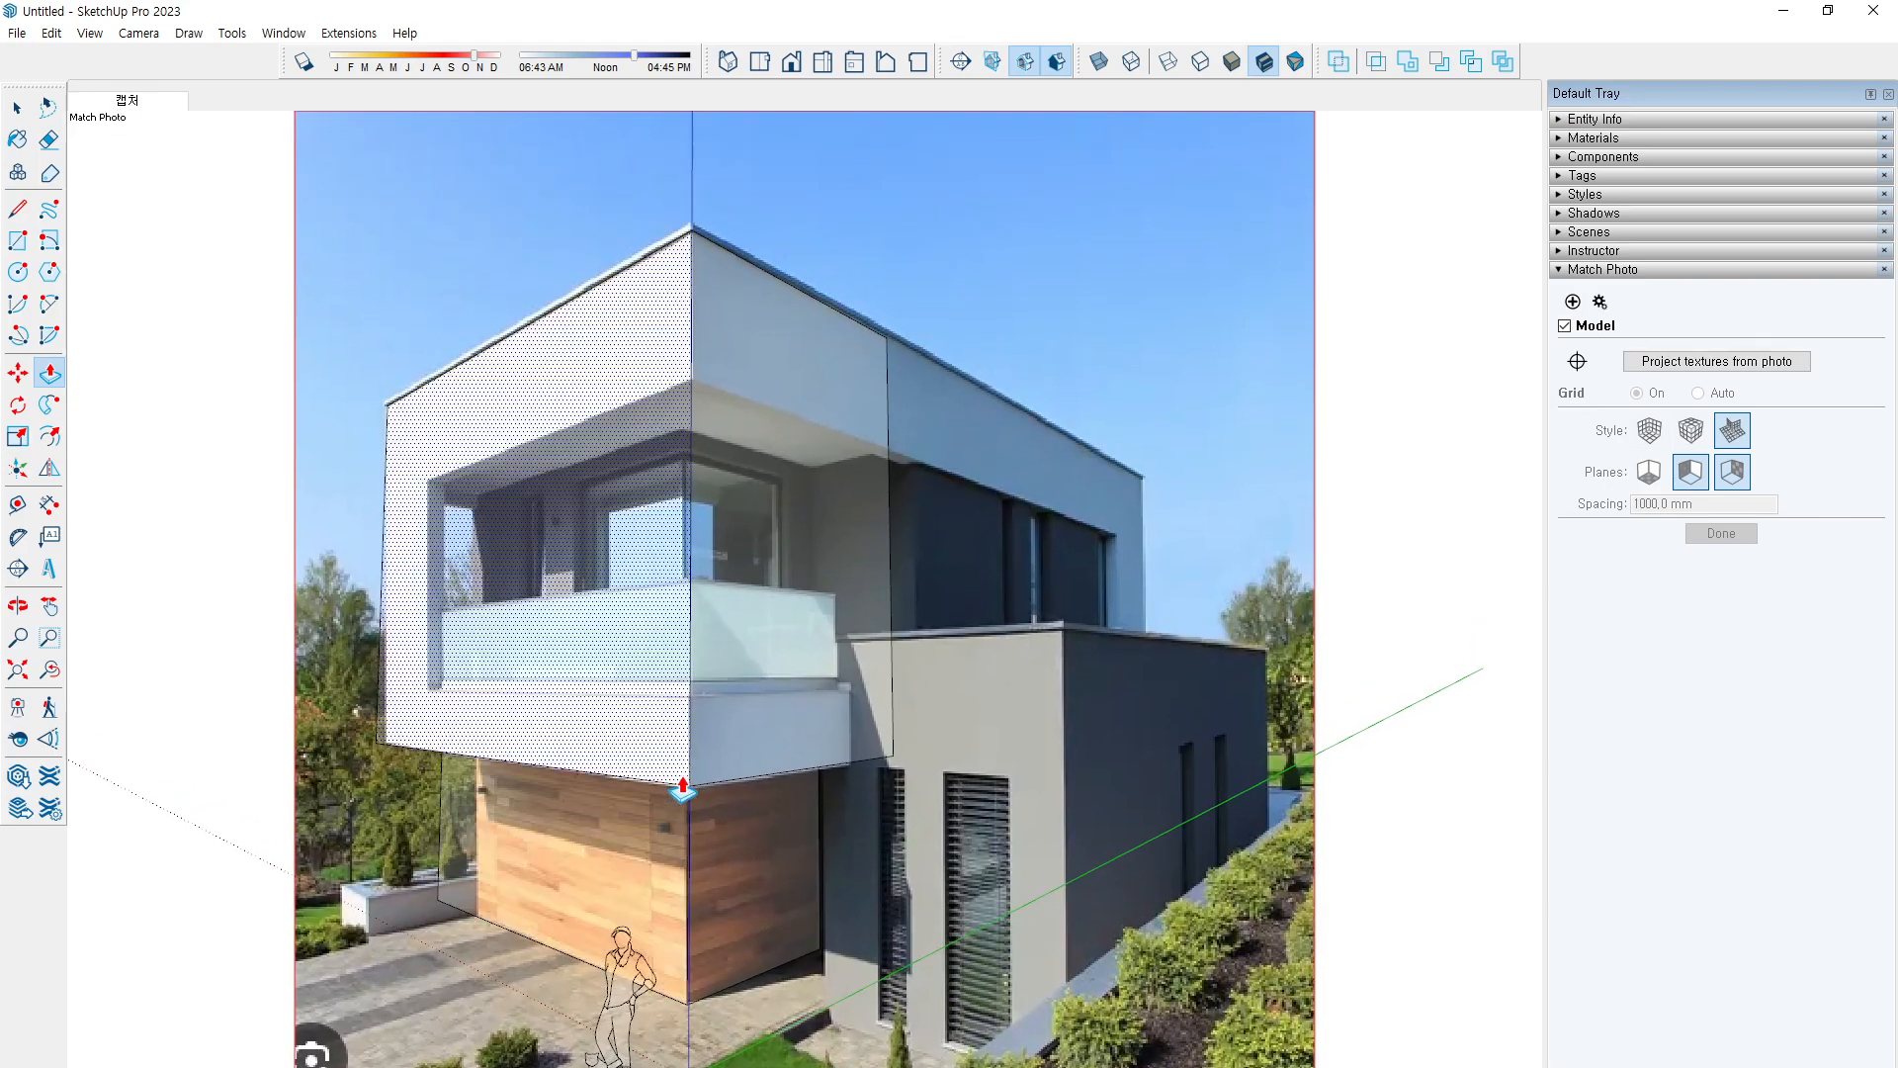
Pull the block's rear end face back until it meets the far right edge of the white upper storey in the photo
middle_click_drag(1172, 665, 161, 762)
left_click(850, 632)
scroll(713, 569, "down", 3)
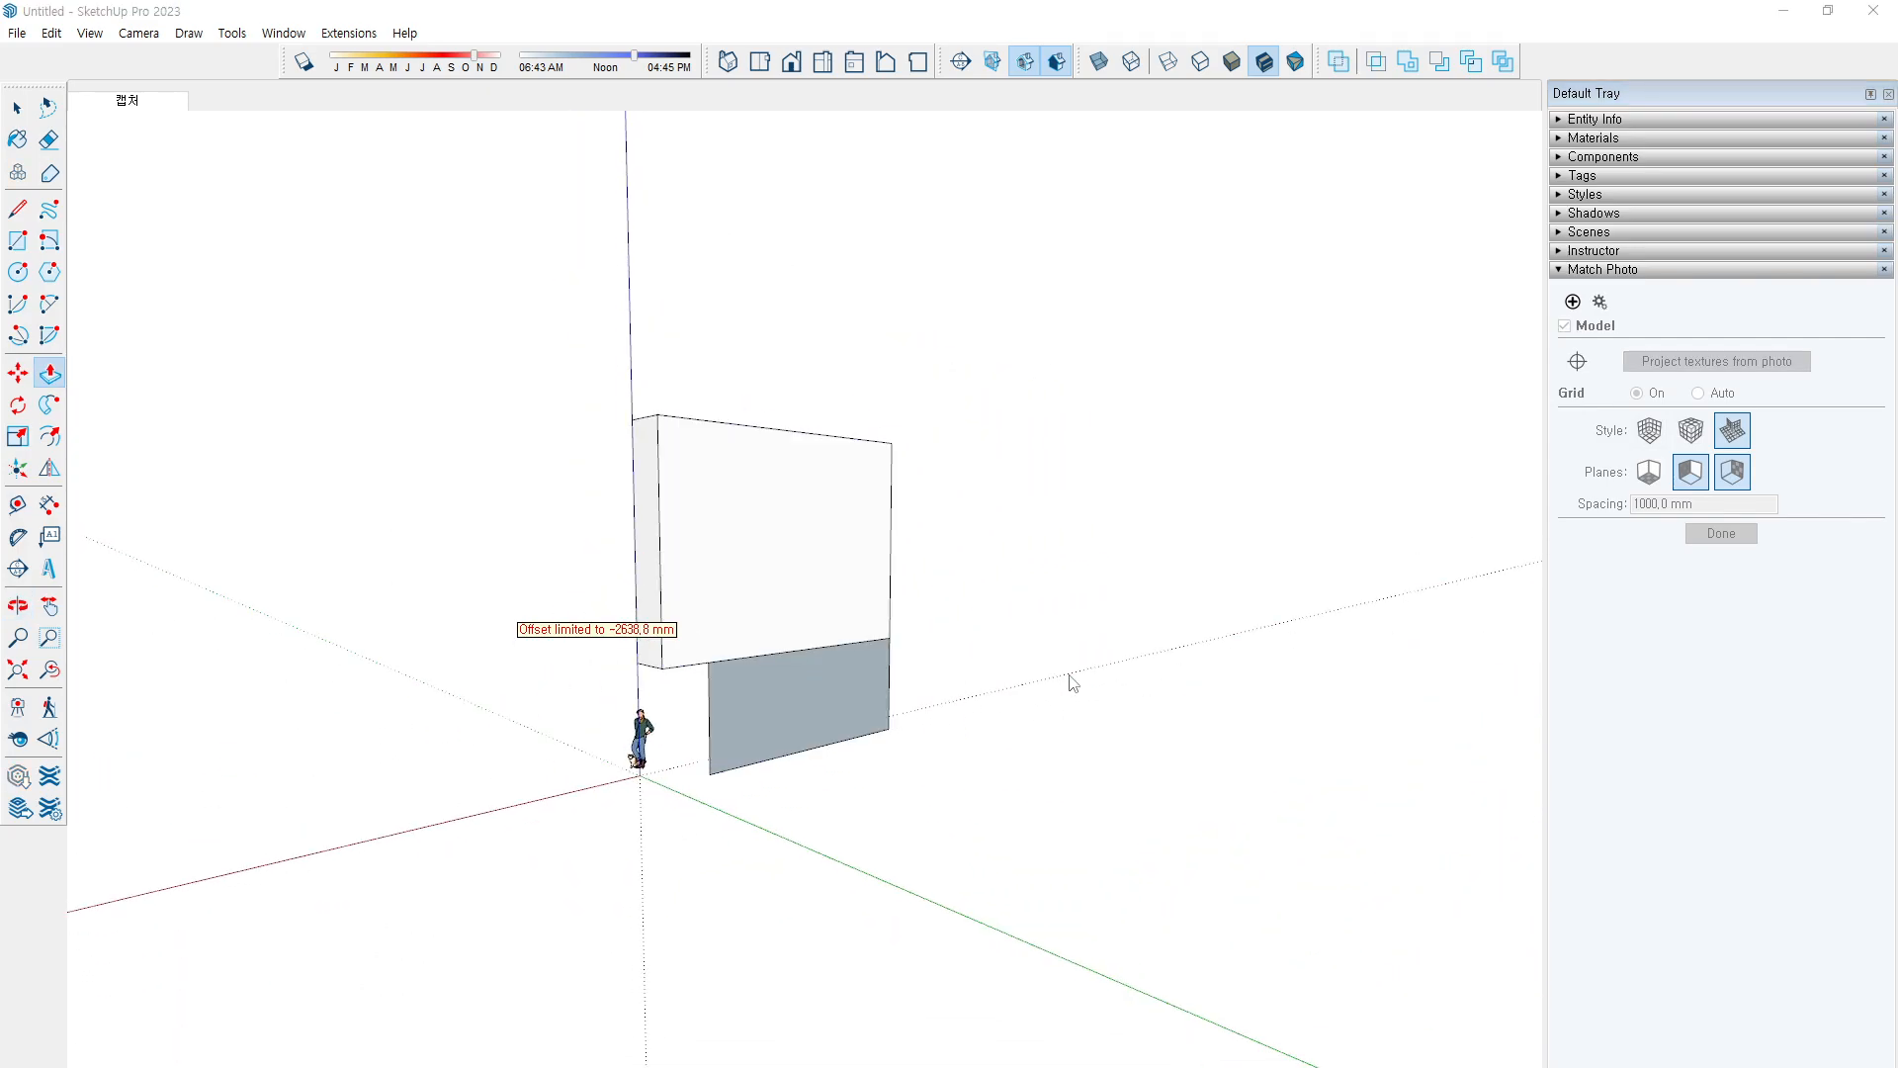
left_click(118, 110)
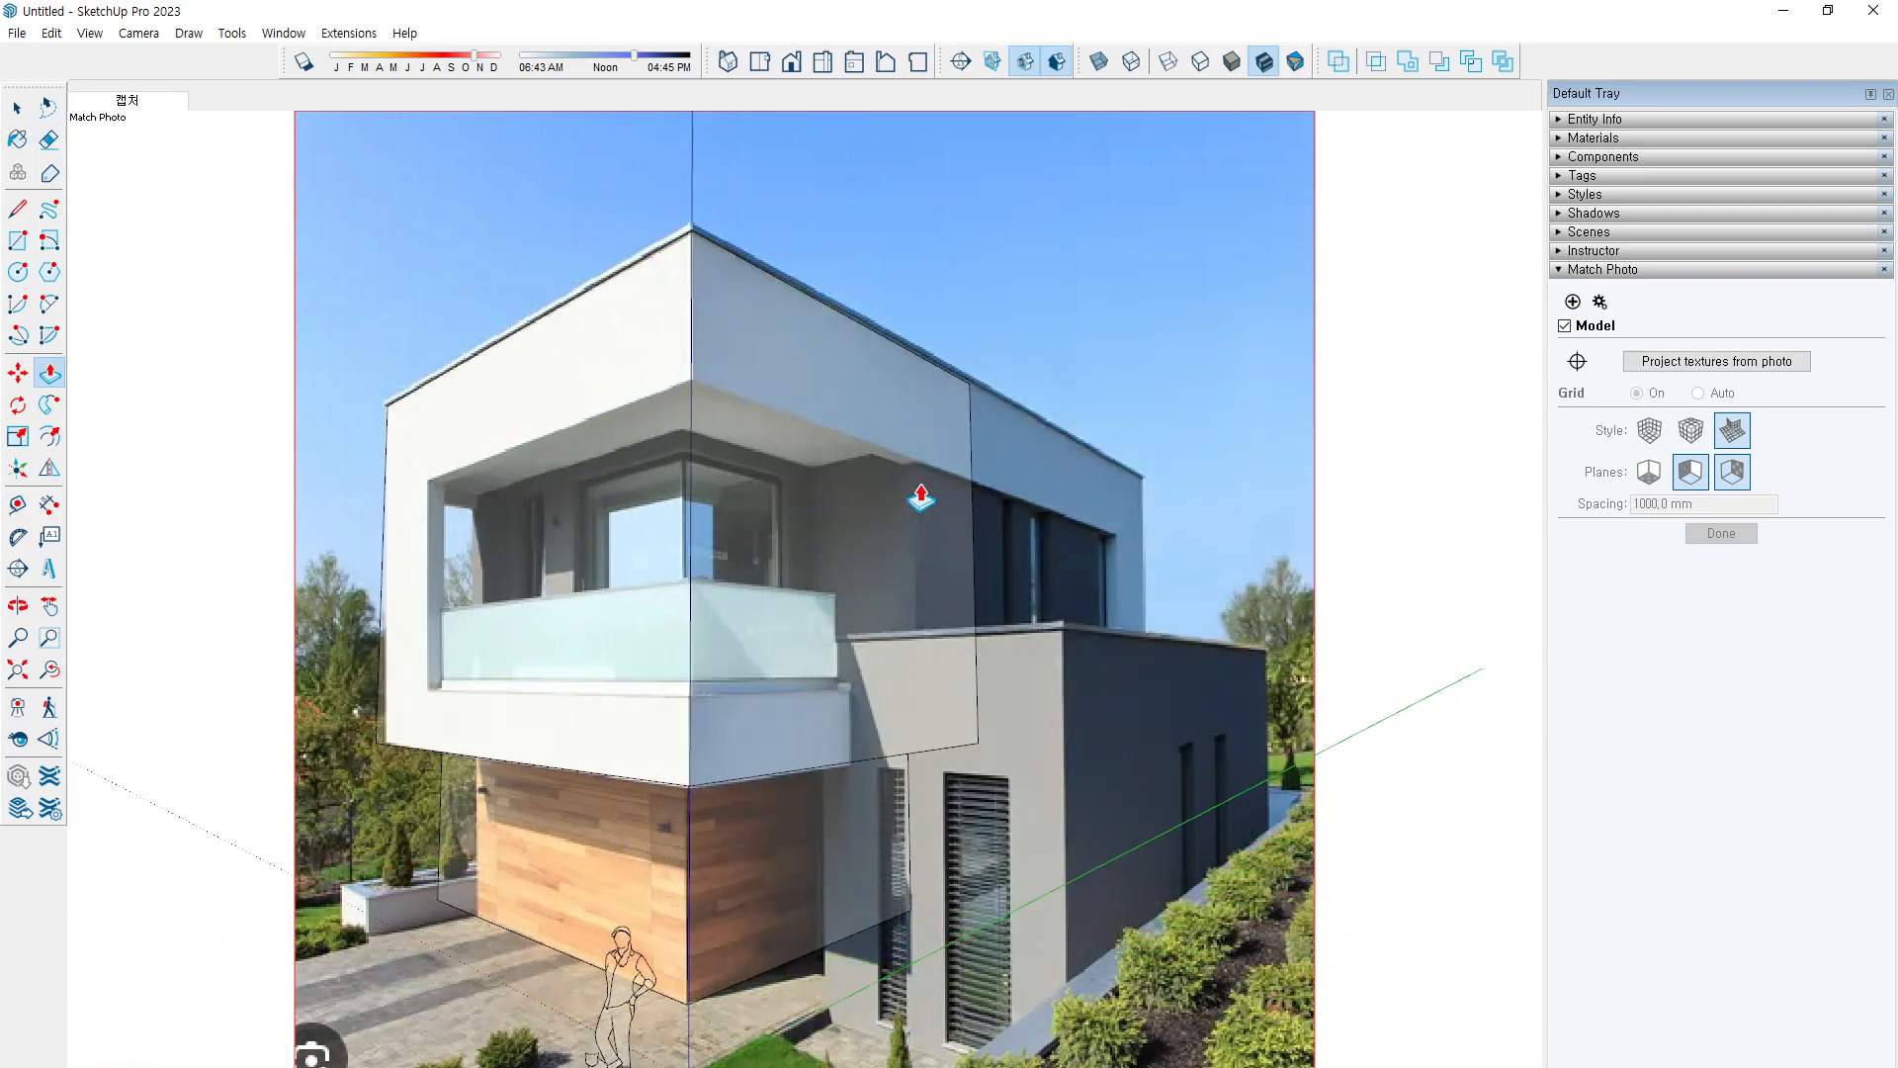
left_click(1089, 597)
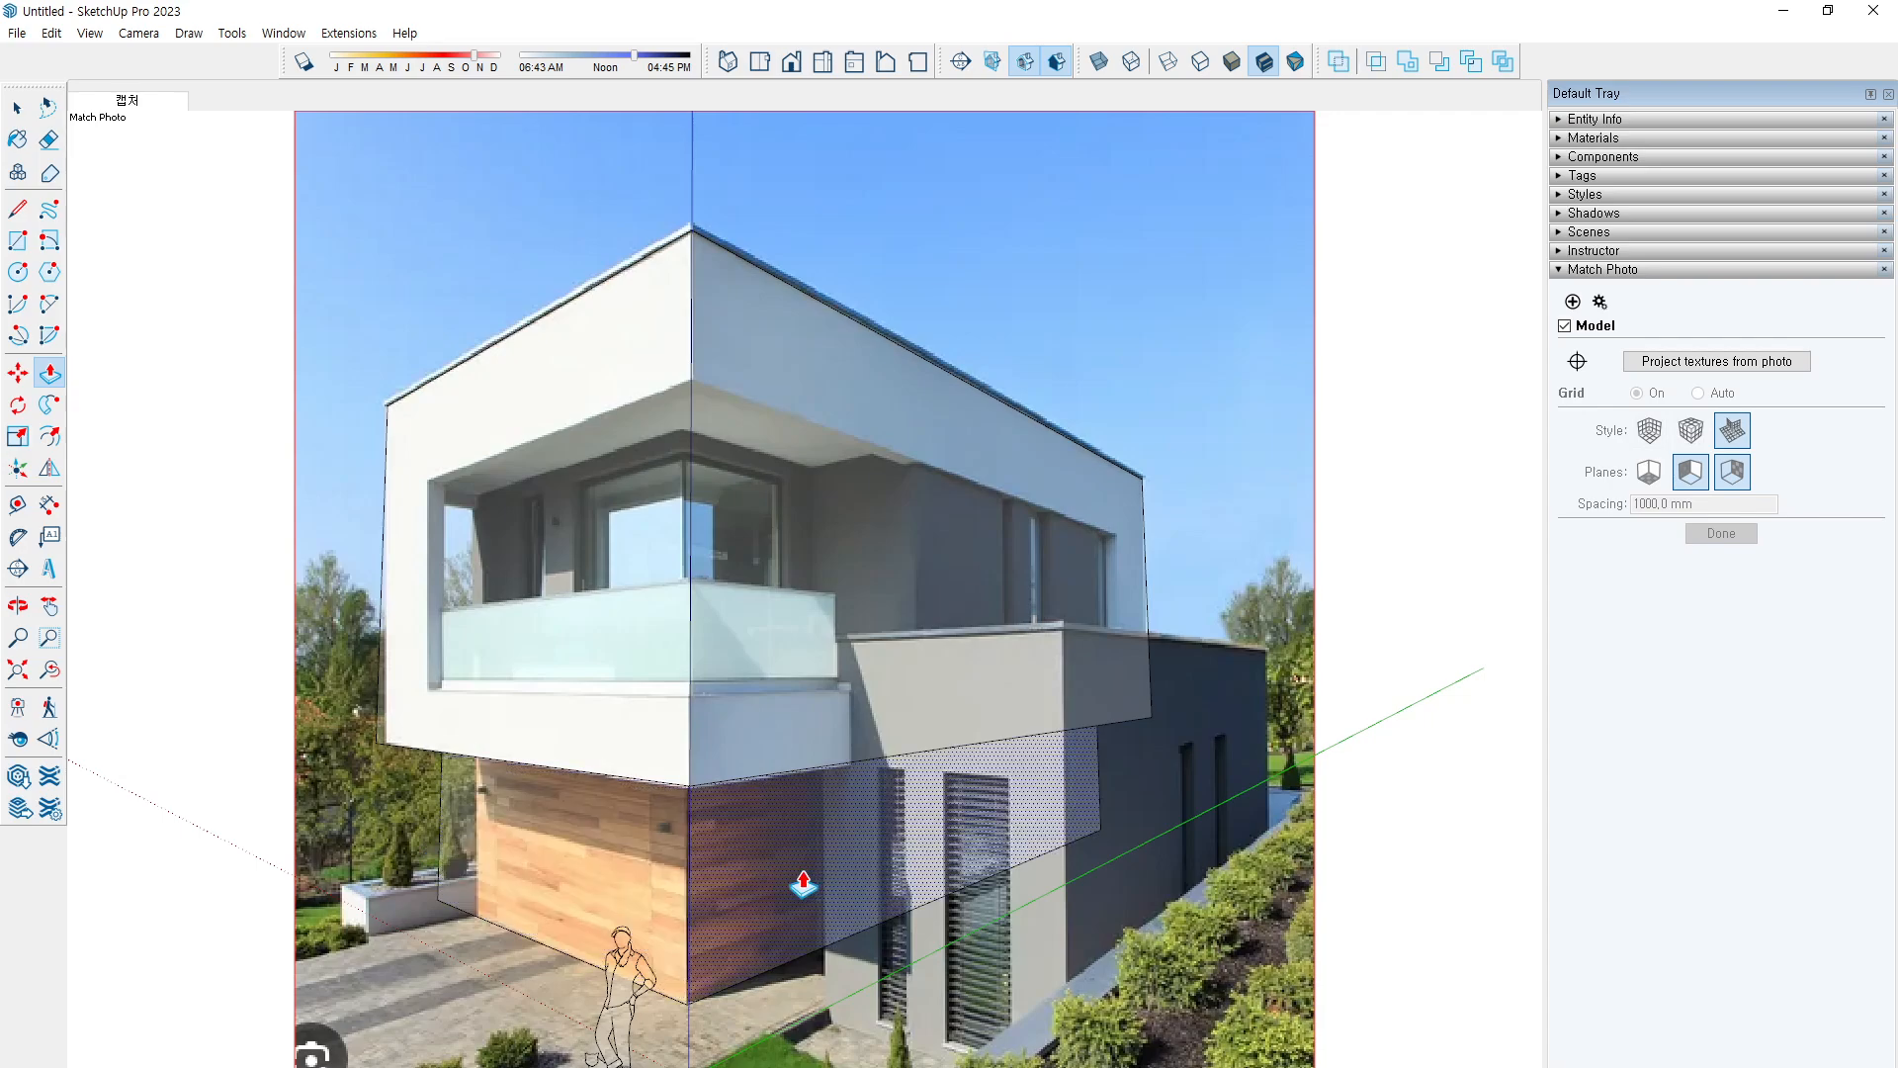
Draw a line across the block's left-hand end face, level with the underside of the upper storey
mouse_move(802, 883)
middle_mouse_down()
mouse_move(593, 741)
mouse_move(1377, 801)
mouse_move(1001, 895)
mouse_move(775, 860)
mouse_move(555, 860)
middle_mouse_up()
key("l")
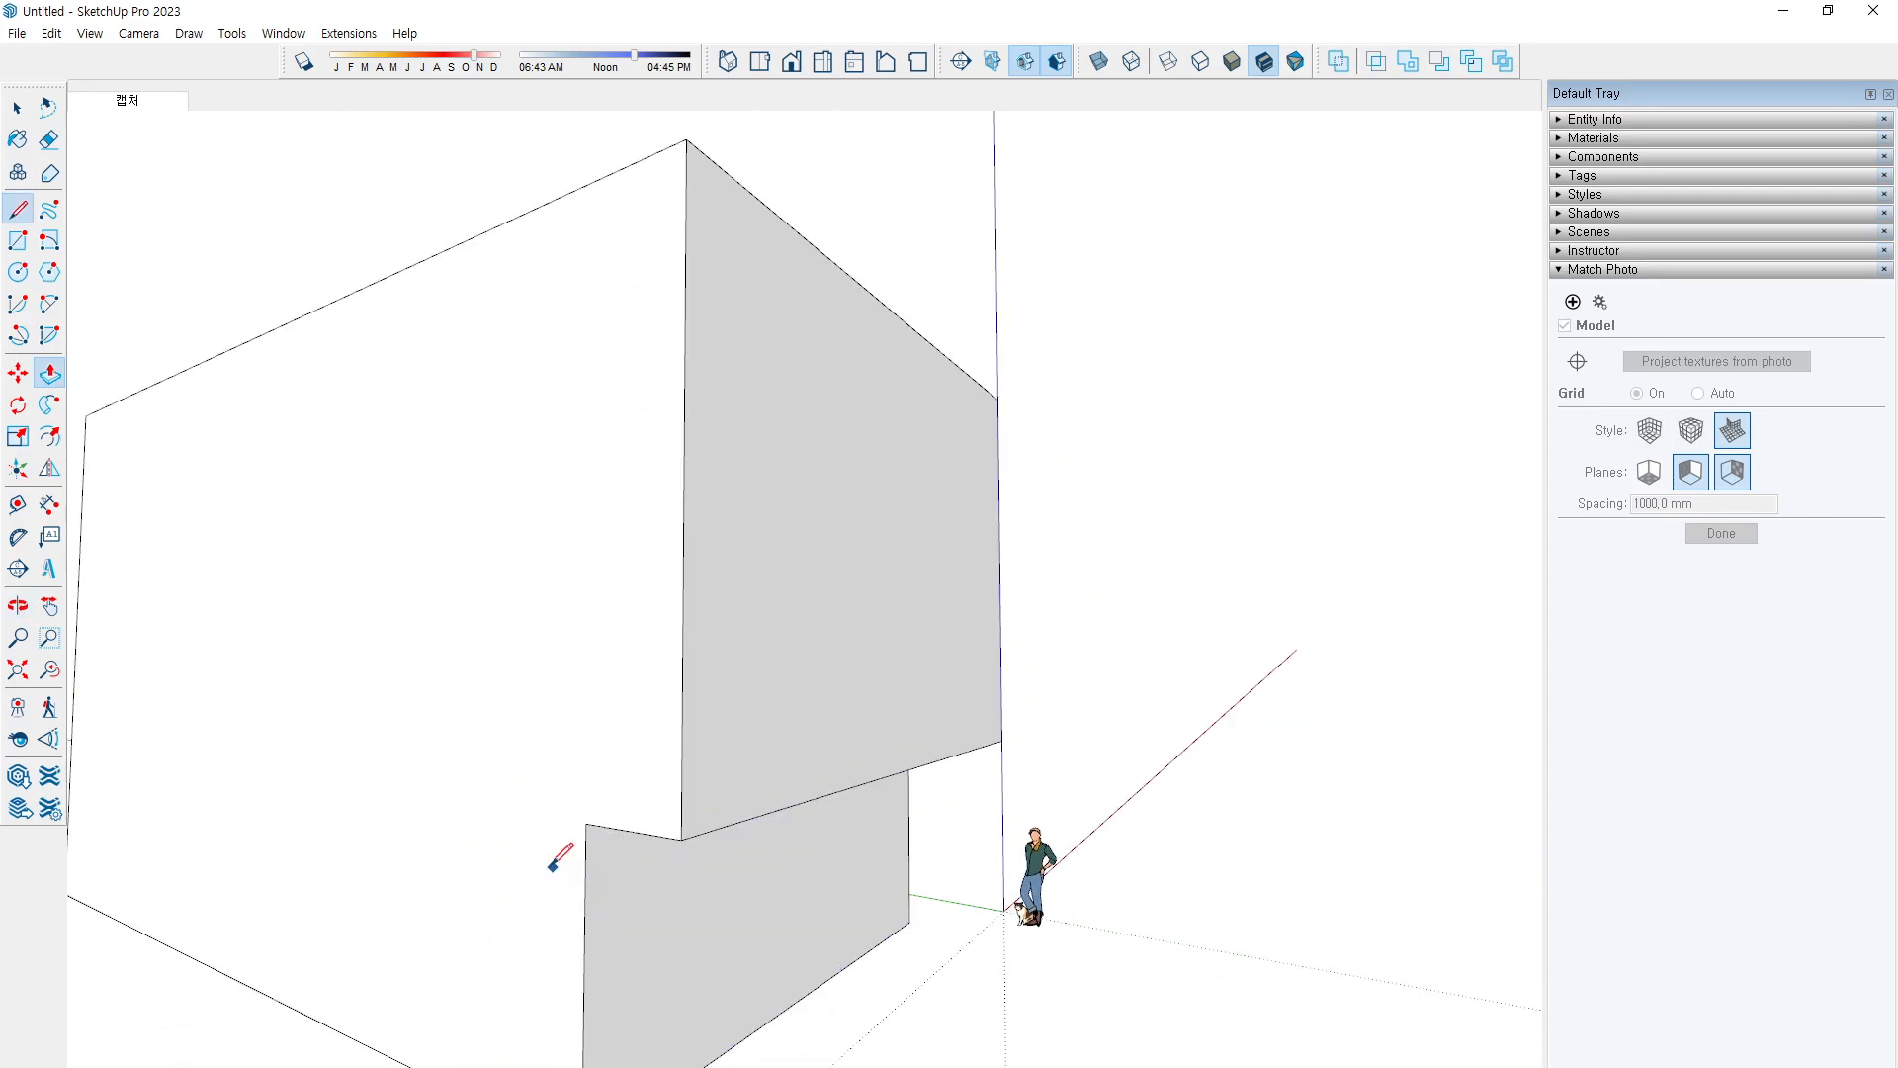
left_click(585, 823)
scroll(533, 796, "down", 3)
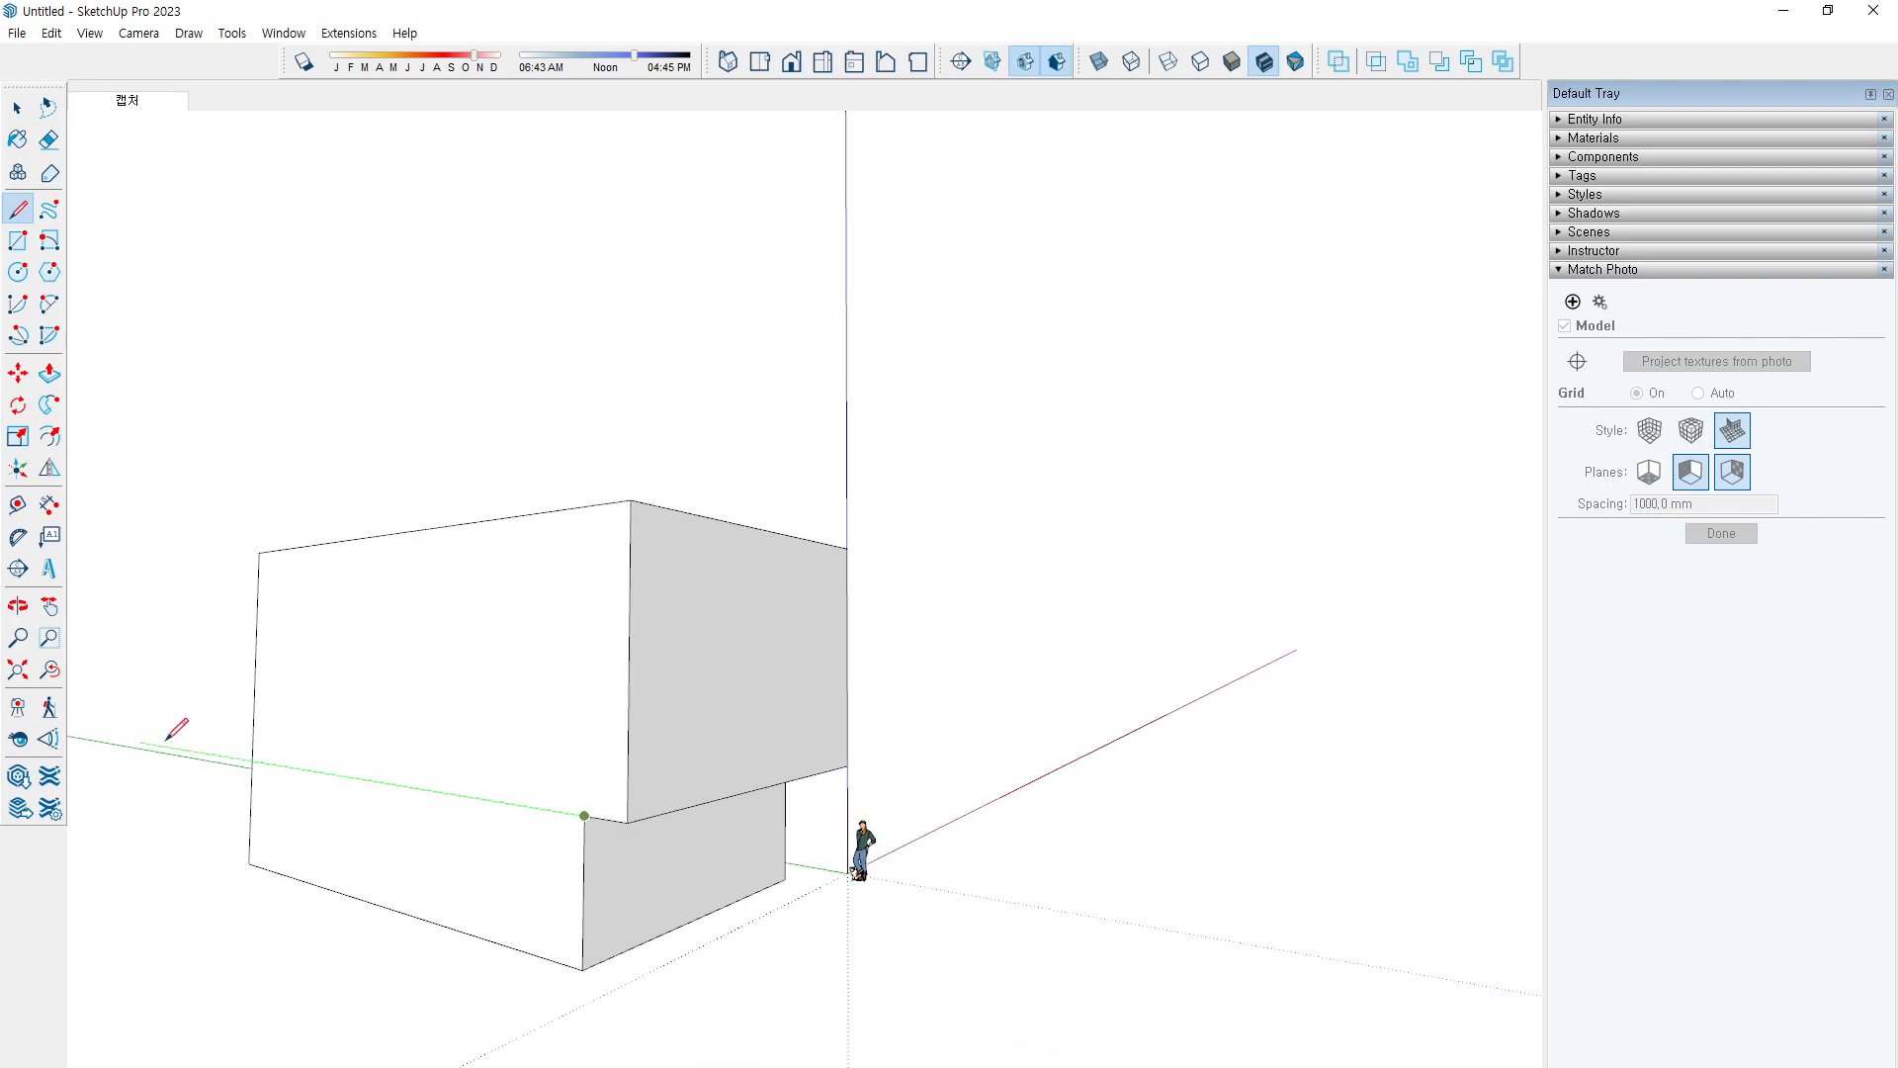
key("Escape")
middle_click_drag(369, 775, 627, 889)
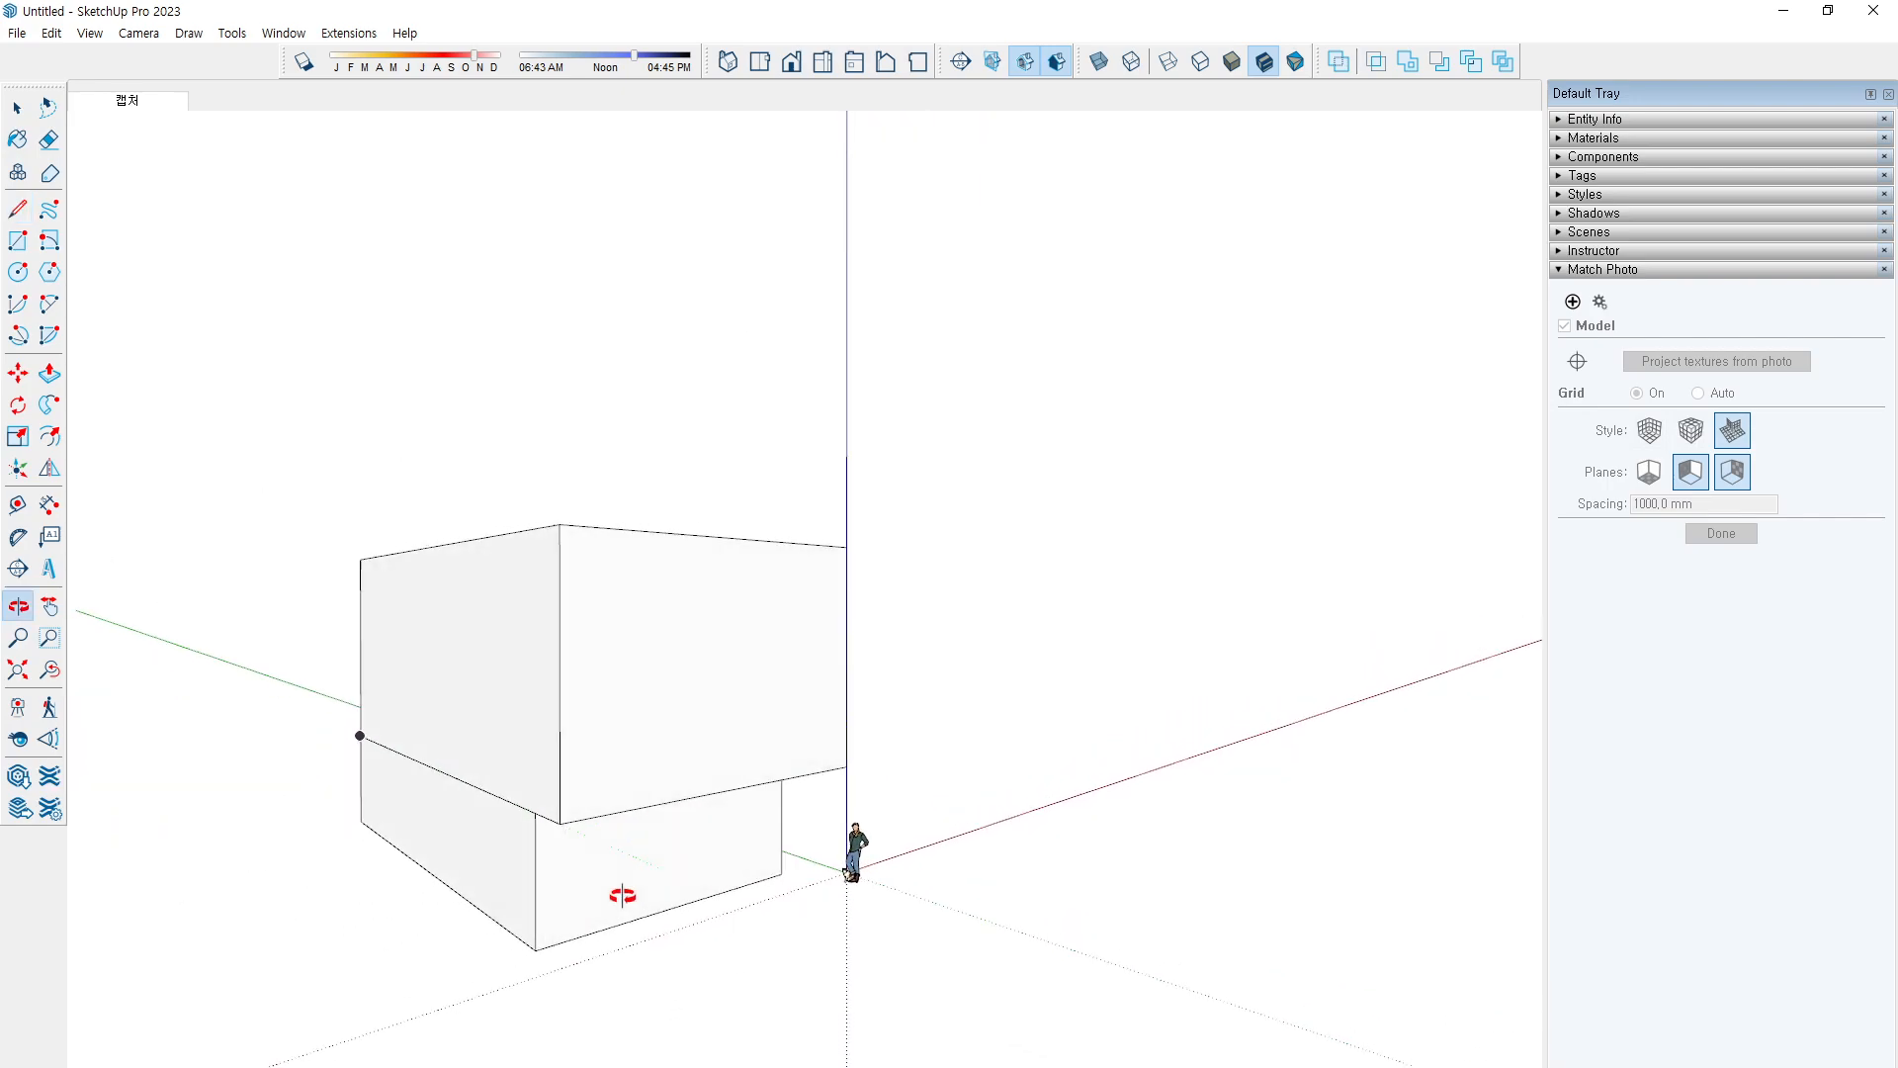
Push the lower storey's left-hand end face in to match the left edge of the wood-clad wall in the photo
key("p")
left_click(477, 874)
middle_click_drag(495, 873, 286, 850)
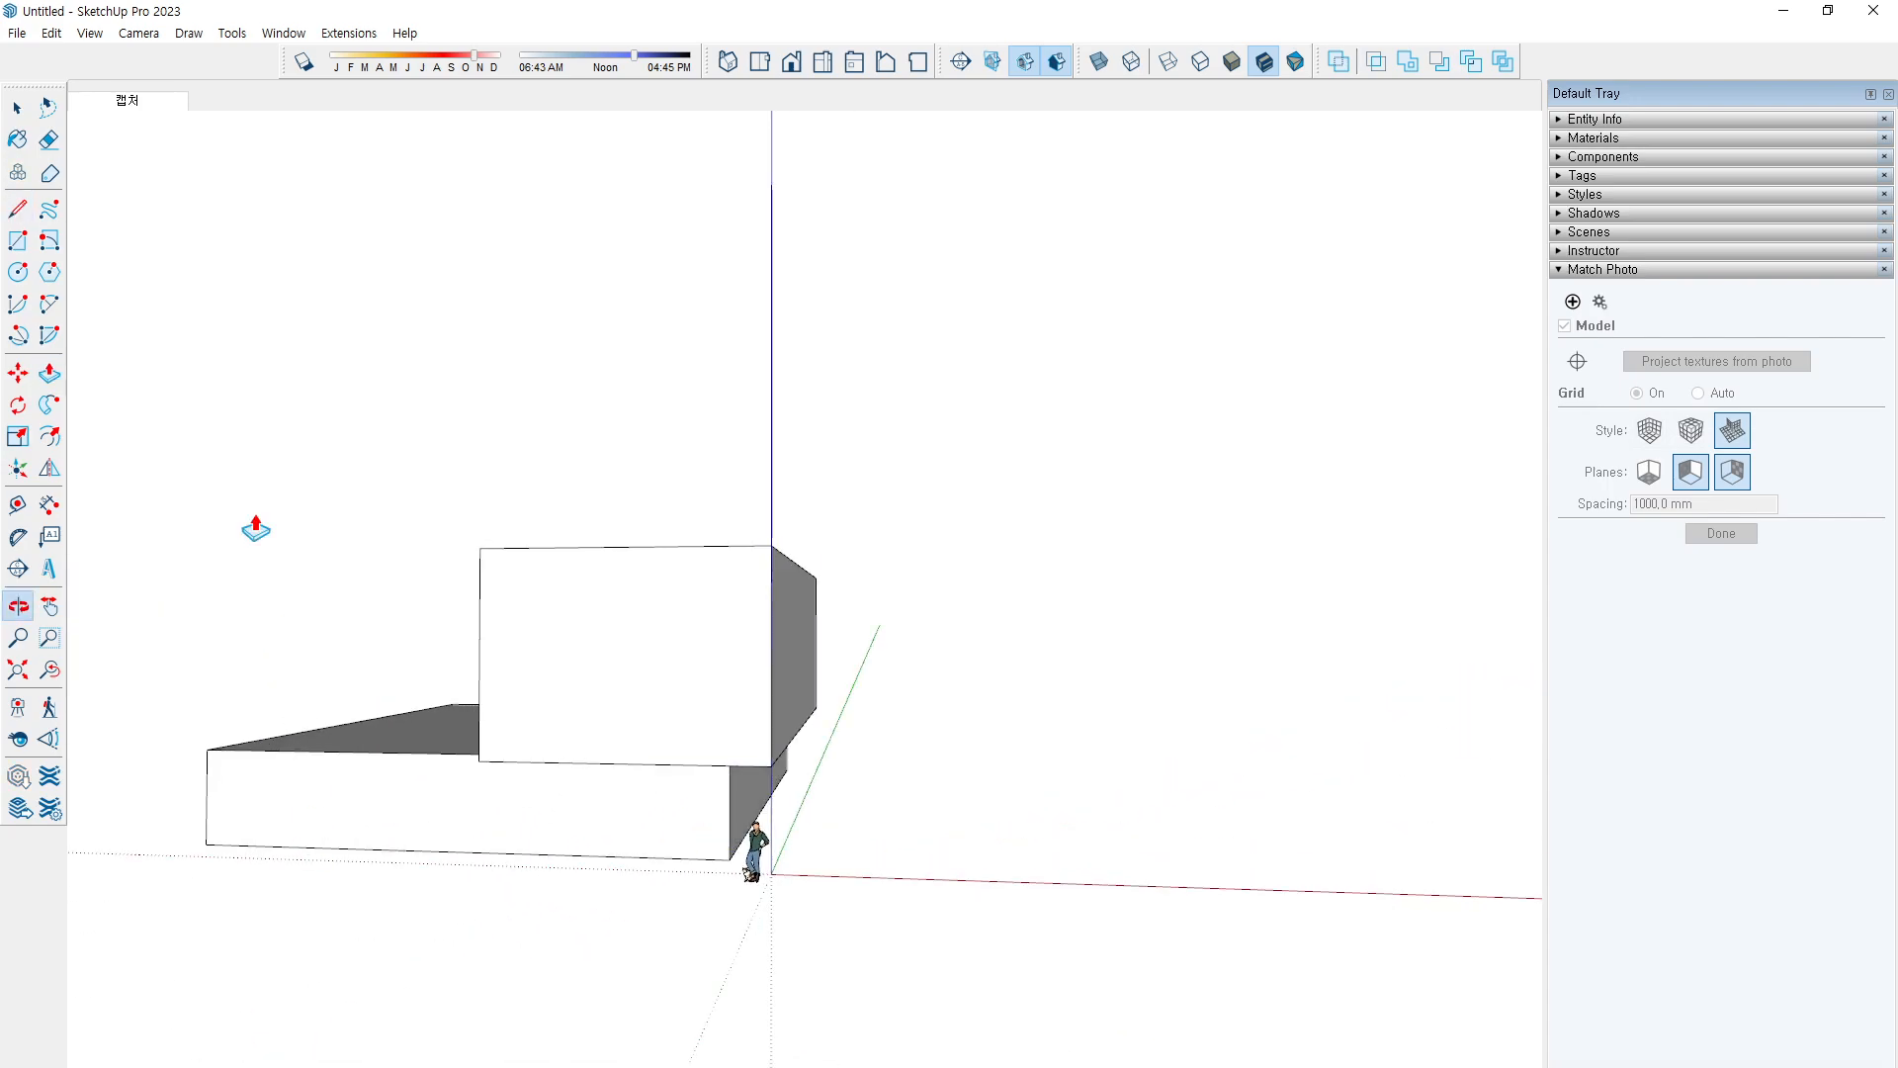
left_click(137, 107)
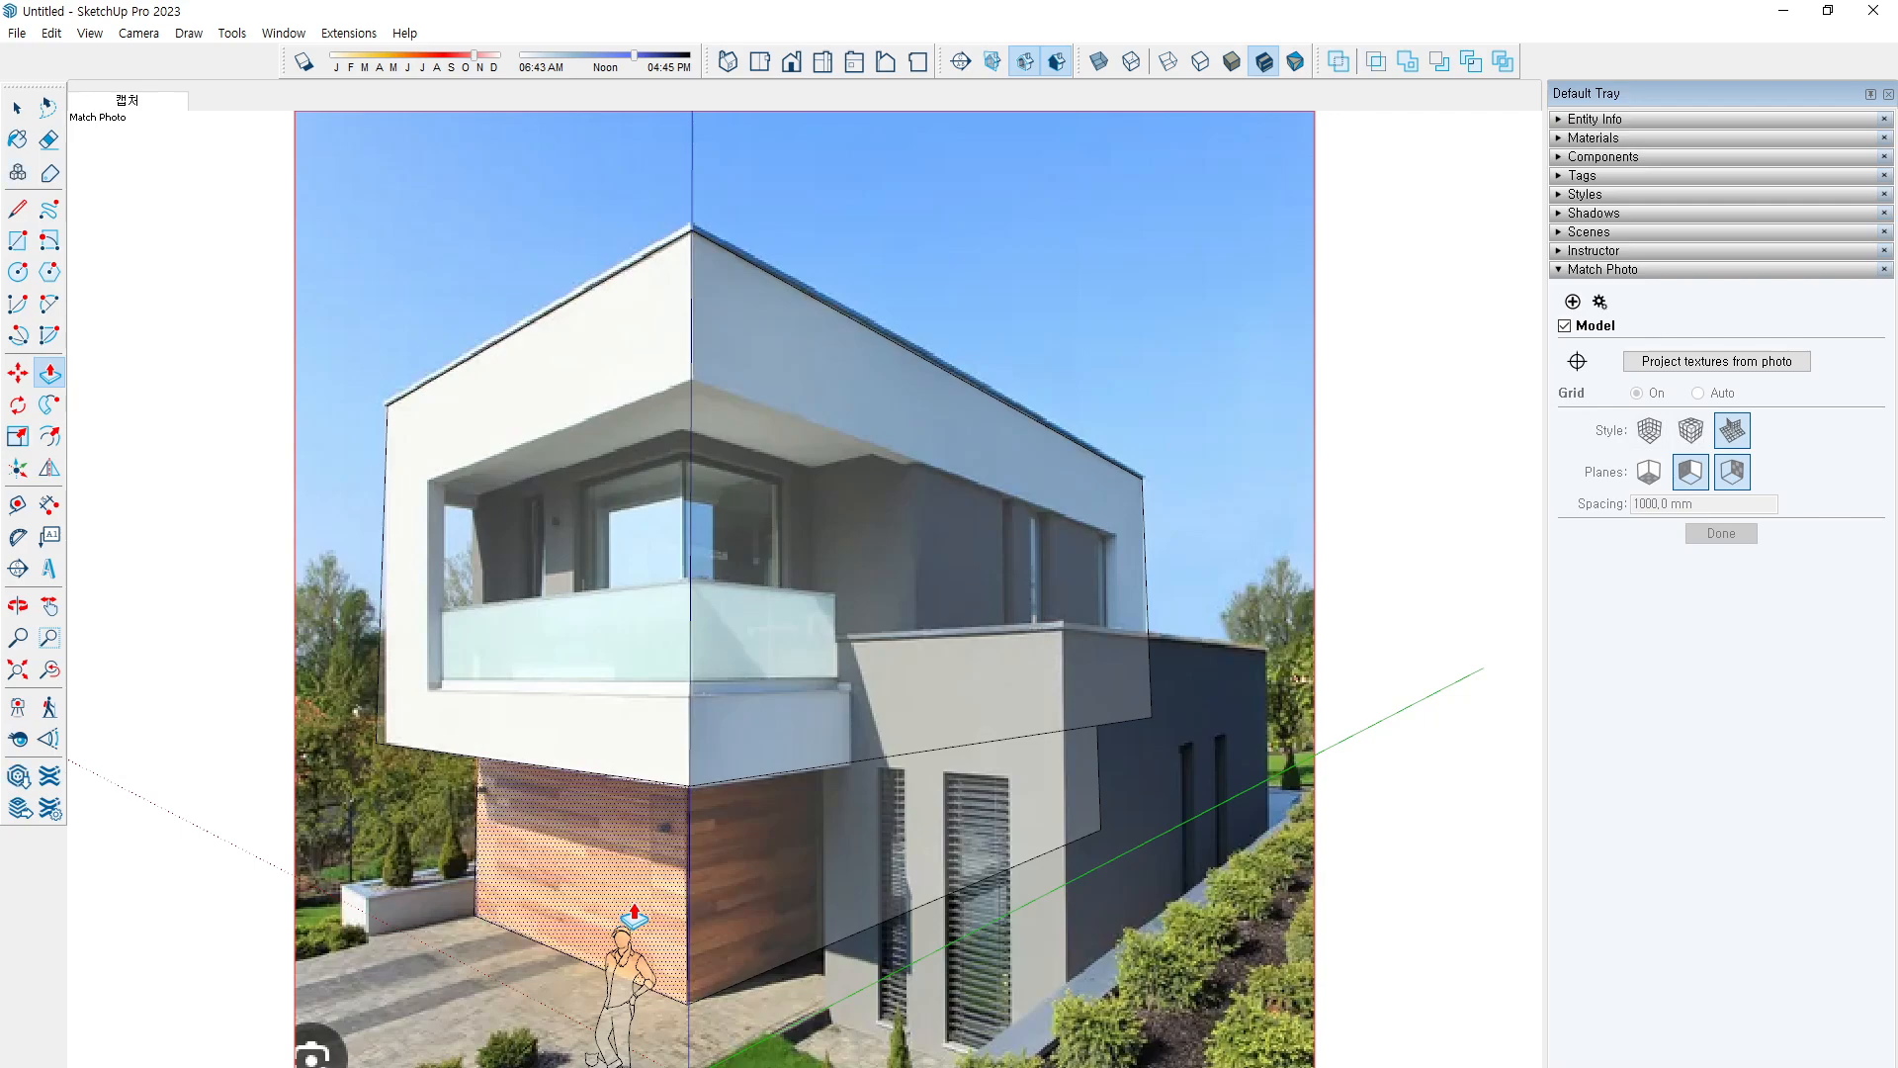
middle_click_drag(633, 915, 720, 881)
left_click(105, 103)
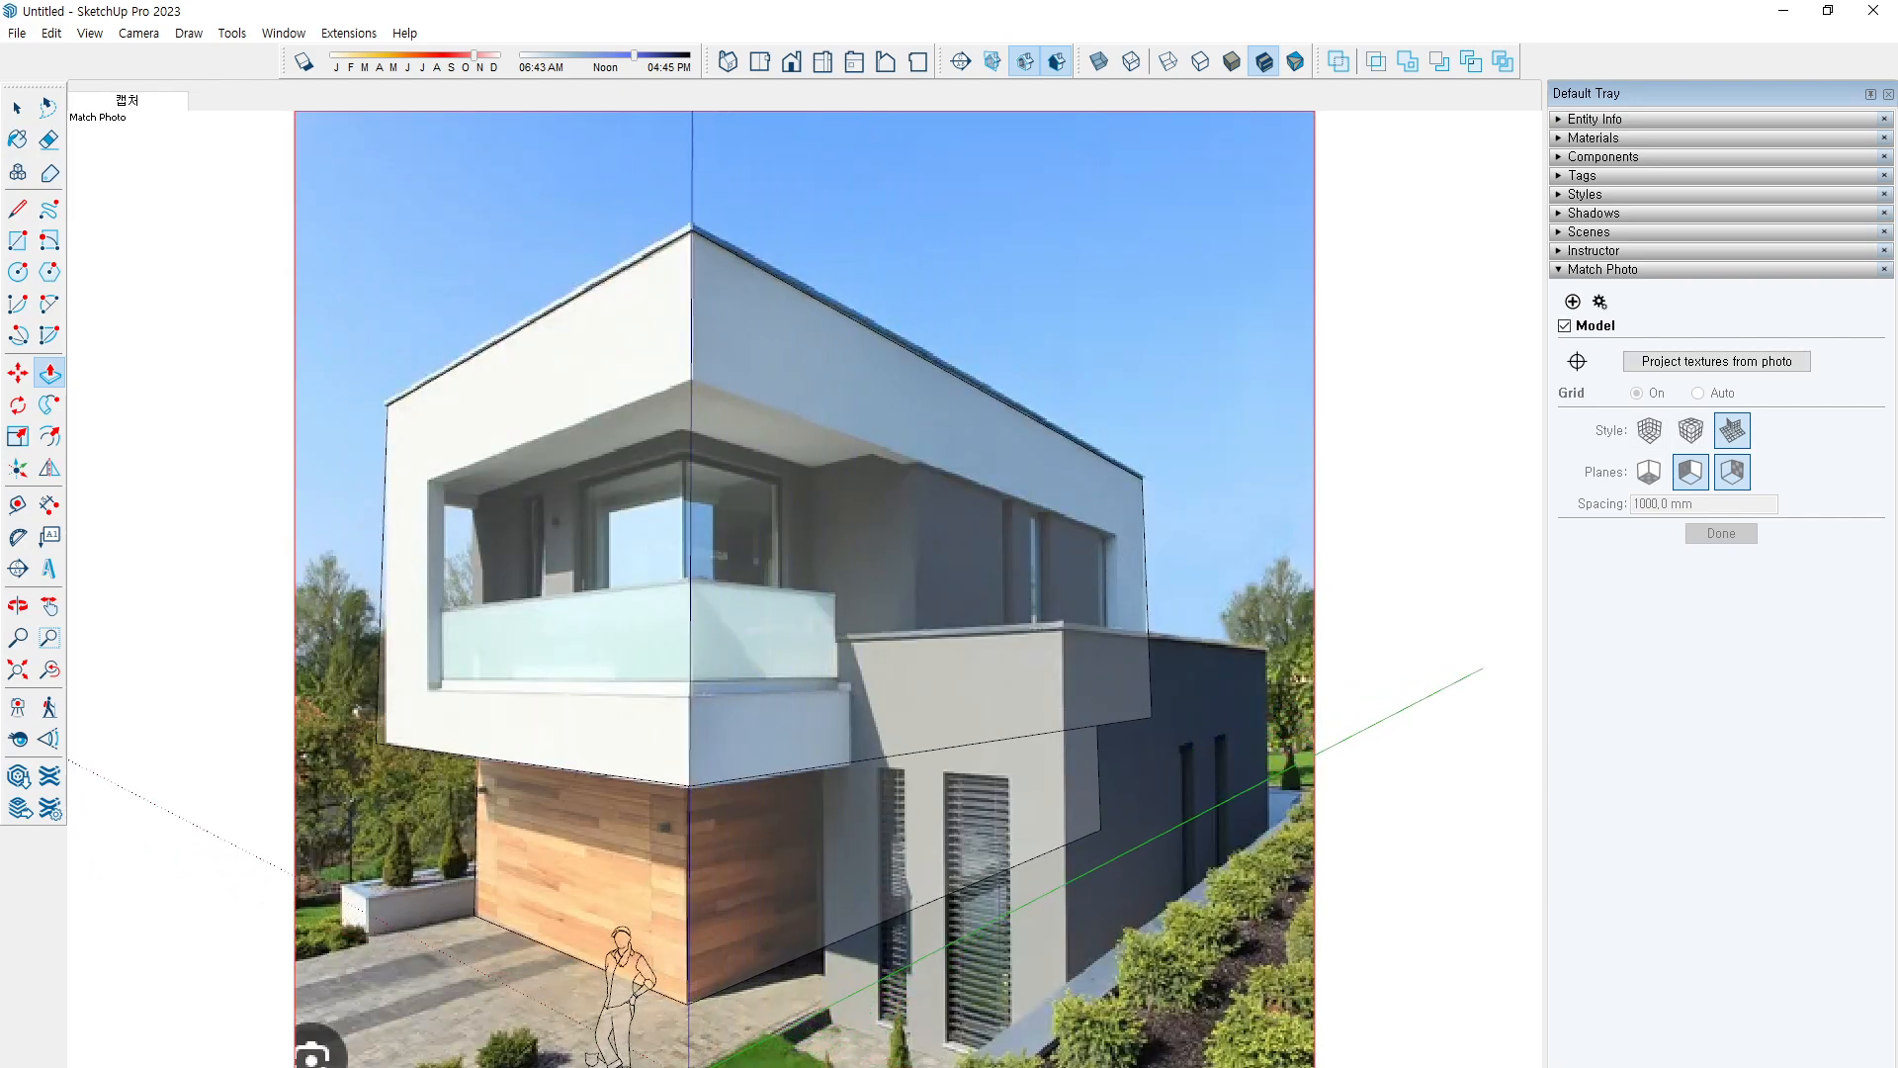
Outline the balcony opening on the upper storey's left front face, starting and ending on the front corner edge
key("l")
left_click(828, 267)
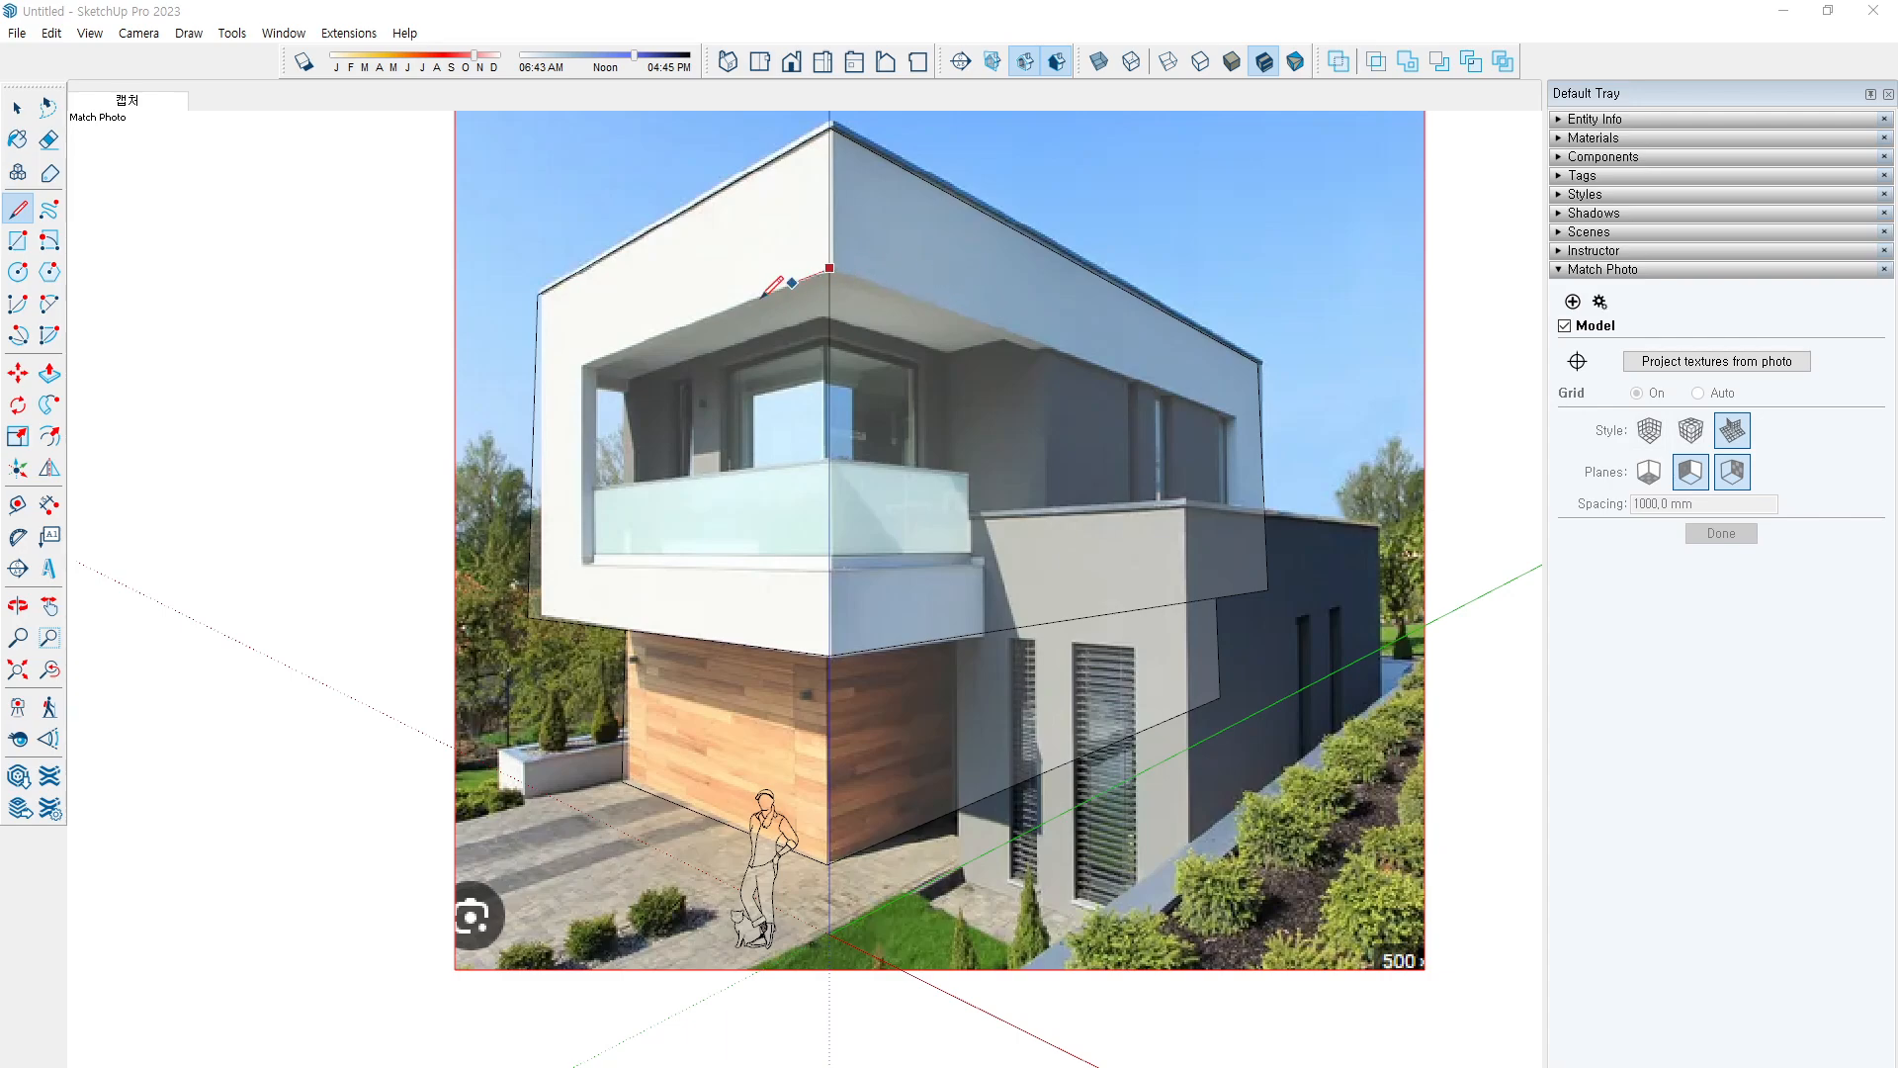
left_click(581, 365)
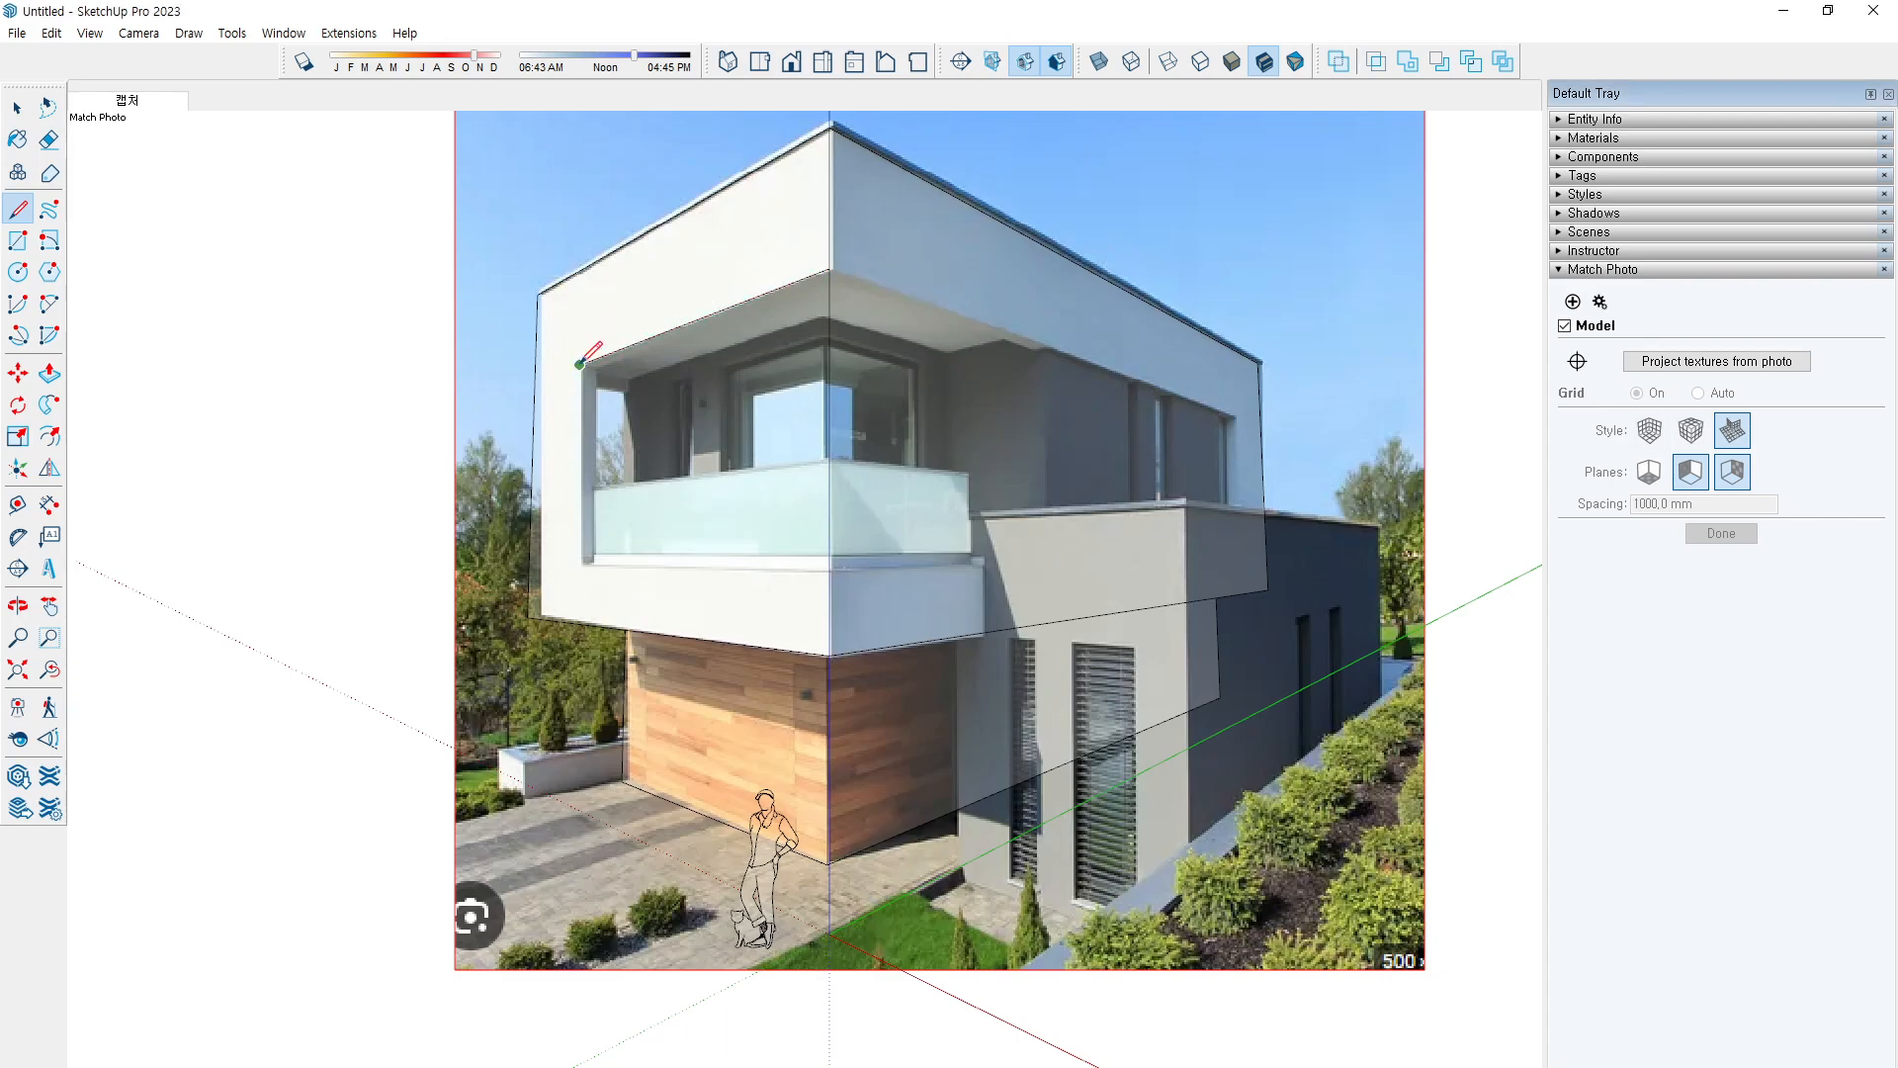
left_click(587, 559)
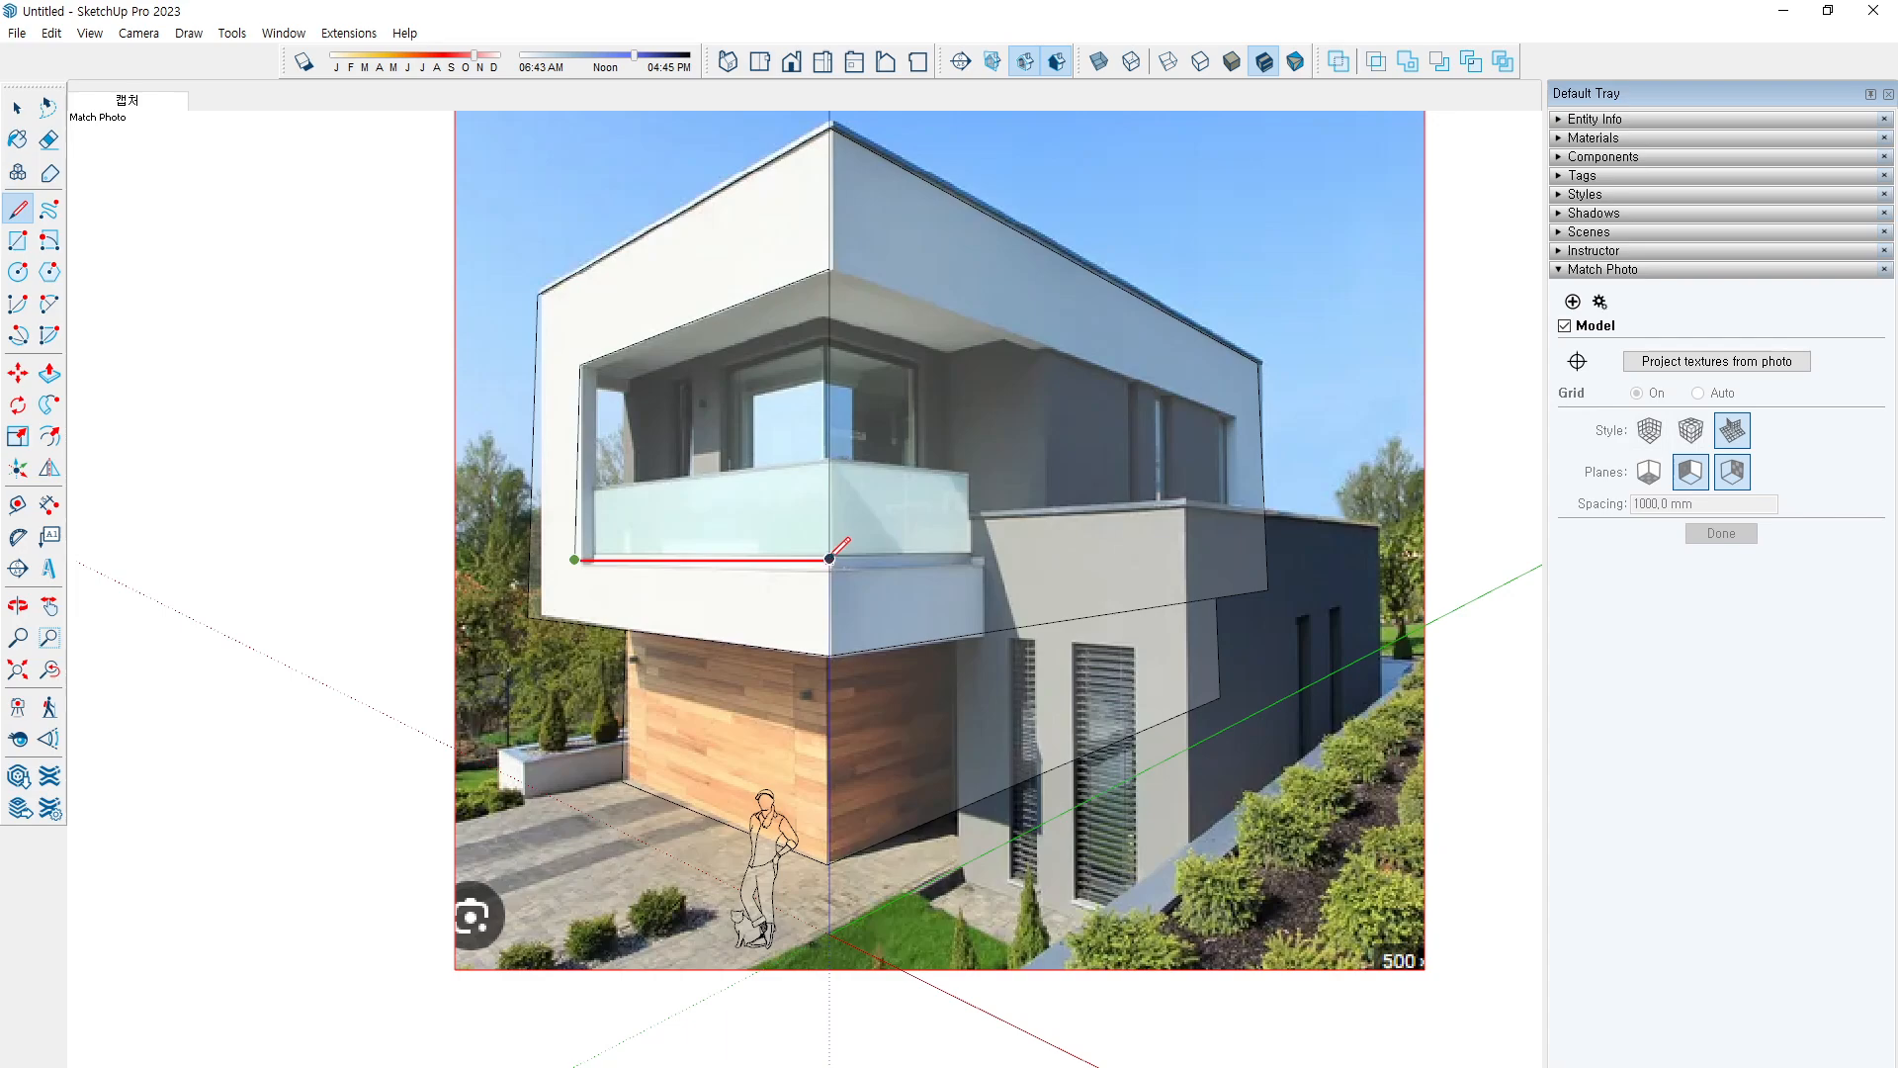
left_click(829, 560)
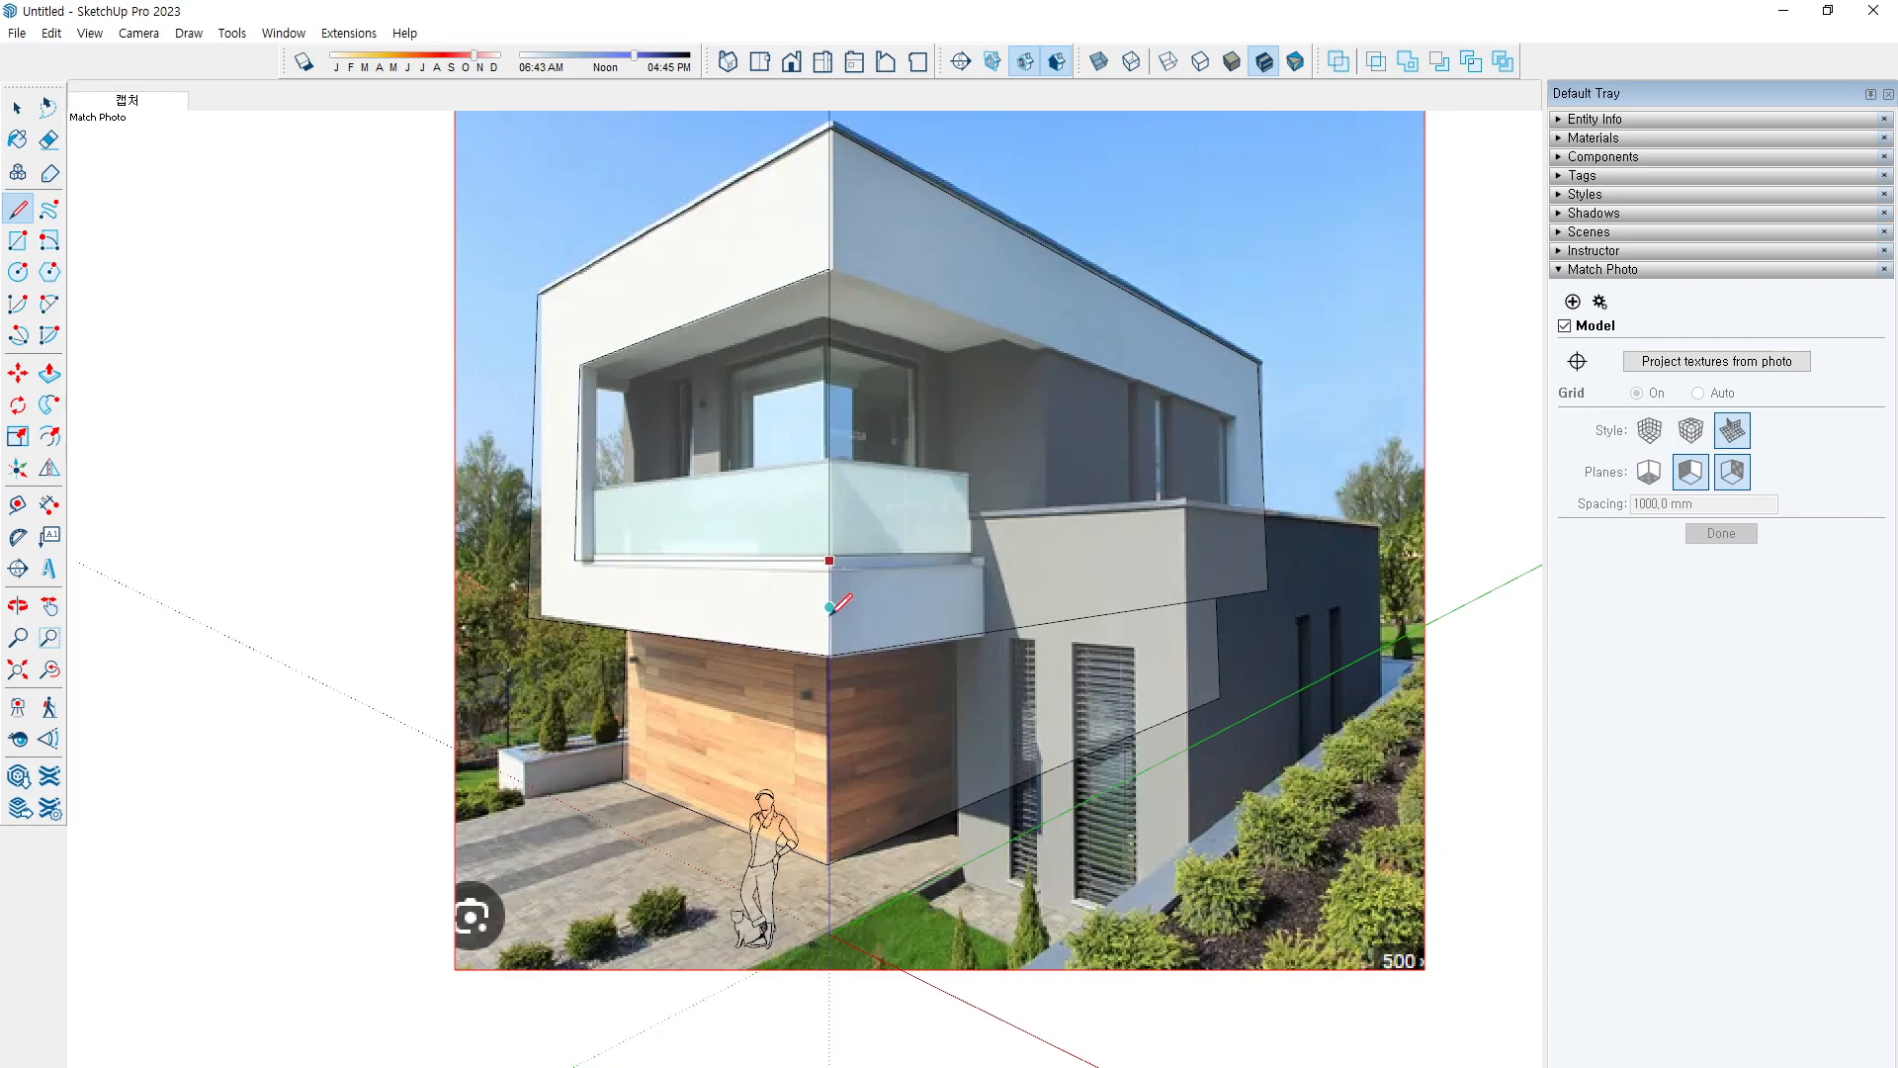
Push the outlined left front face inward to form the balcony recess
key("p")
left_click(648, 456)
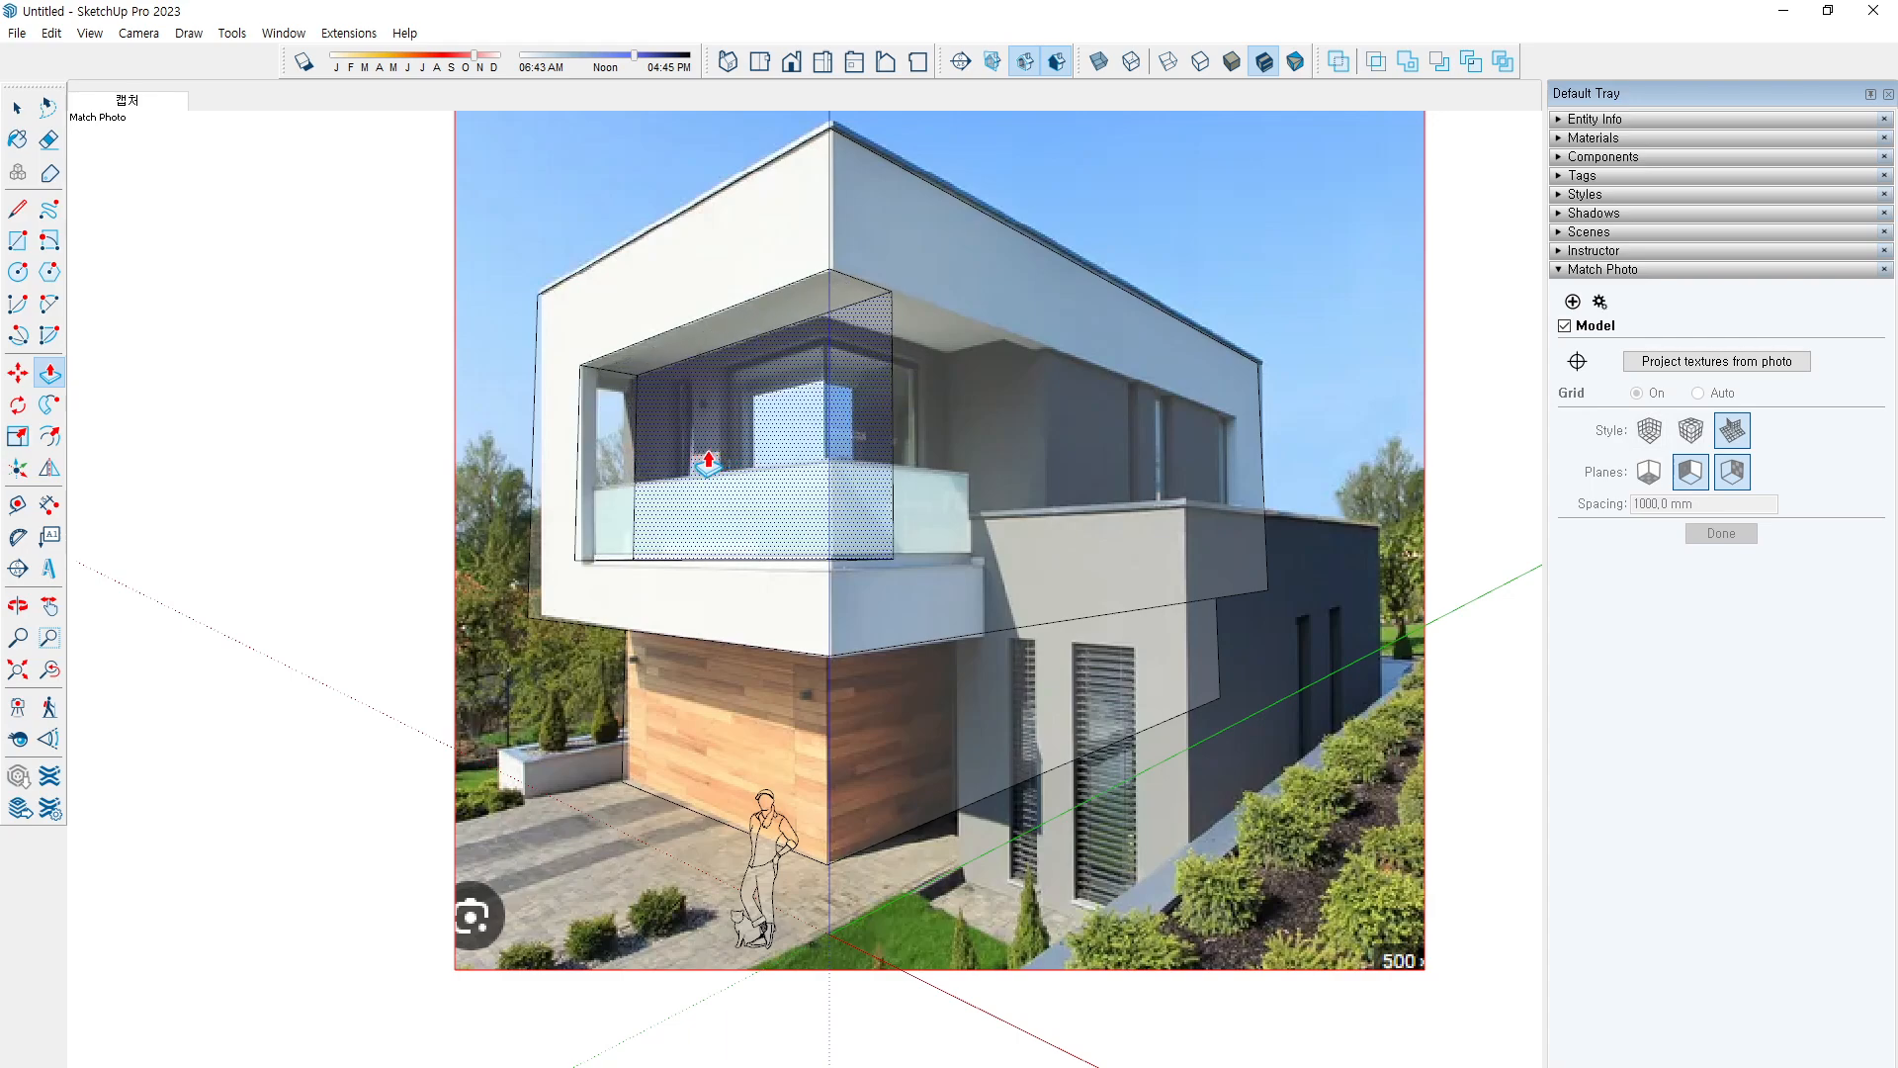
left_click(885, 397)
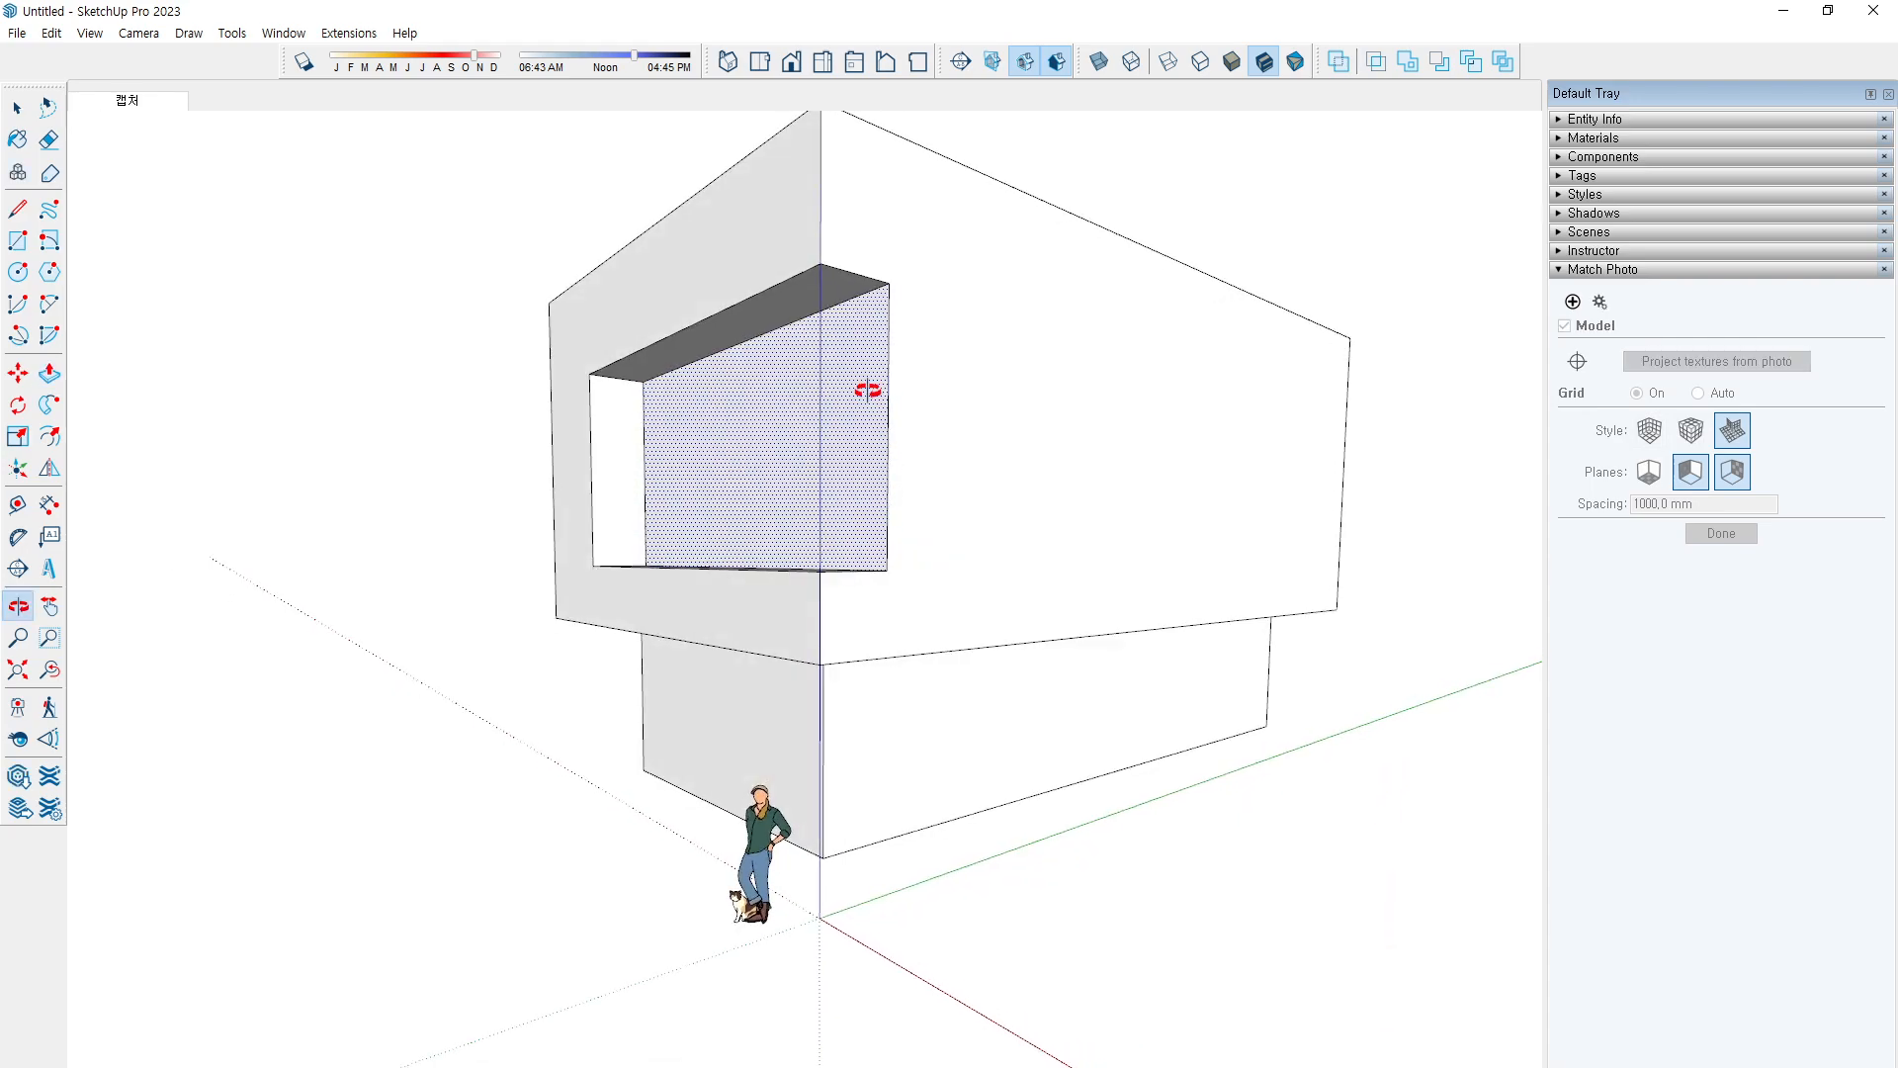
Outline the long opening on the upper storey's right side, from the balcony recess to the far window edge in the photo
key("l")
left_click(892, 284)
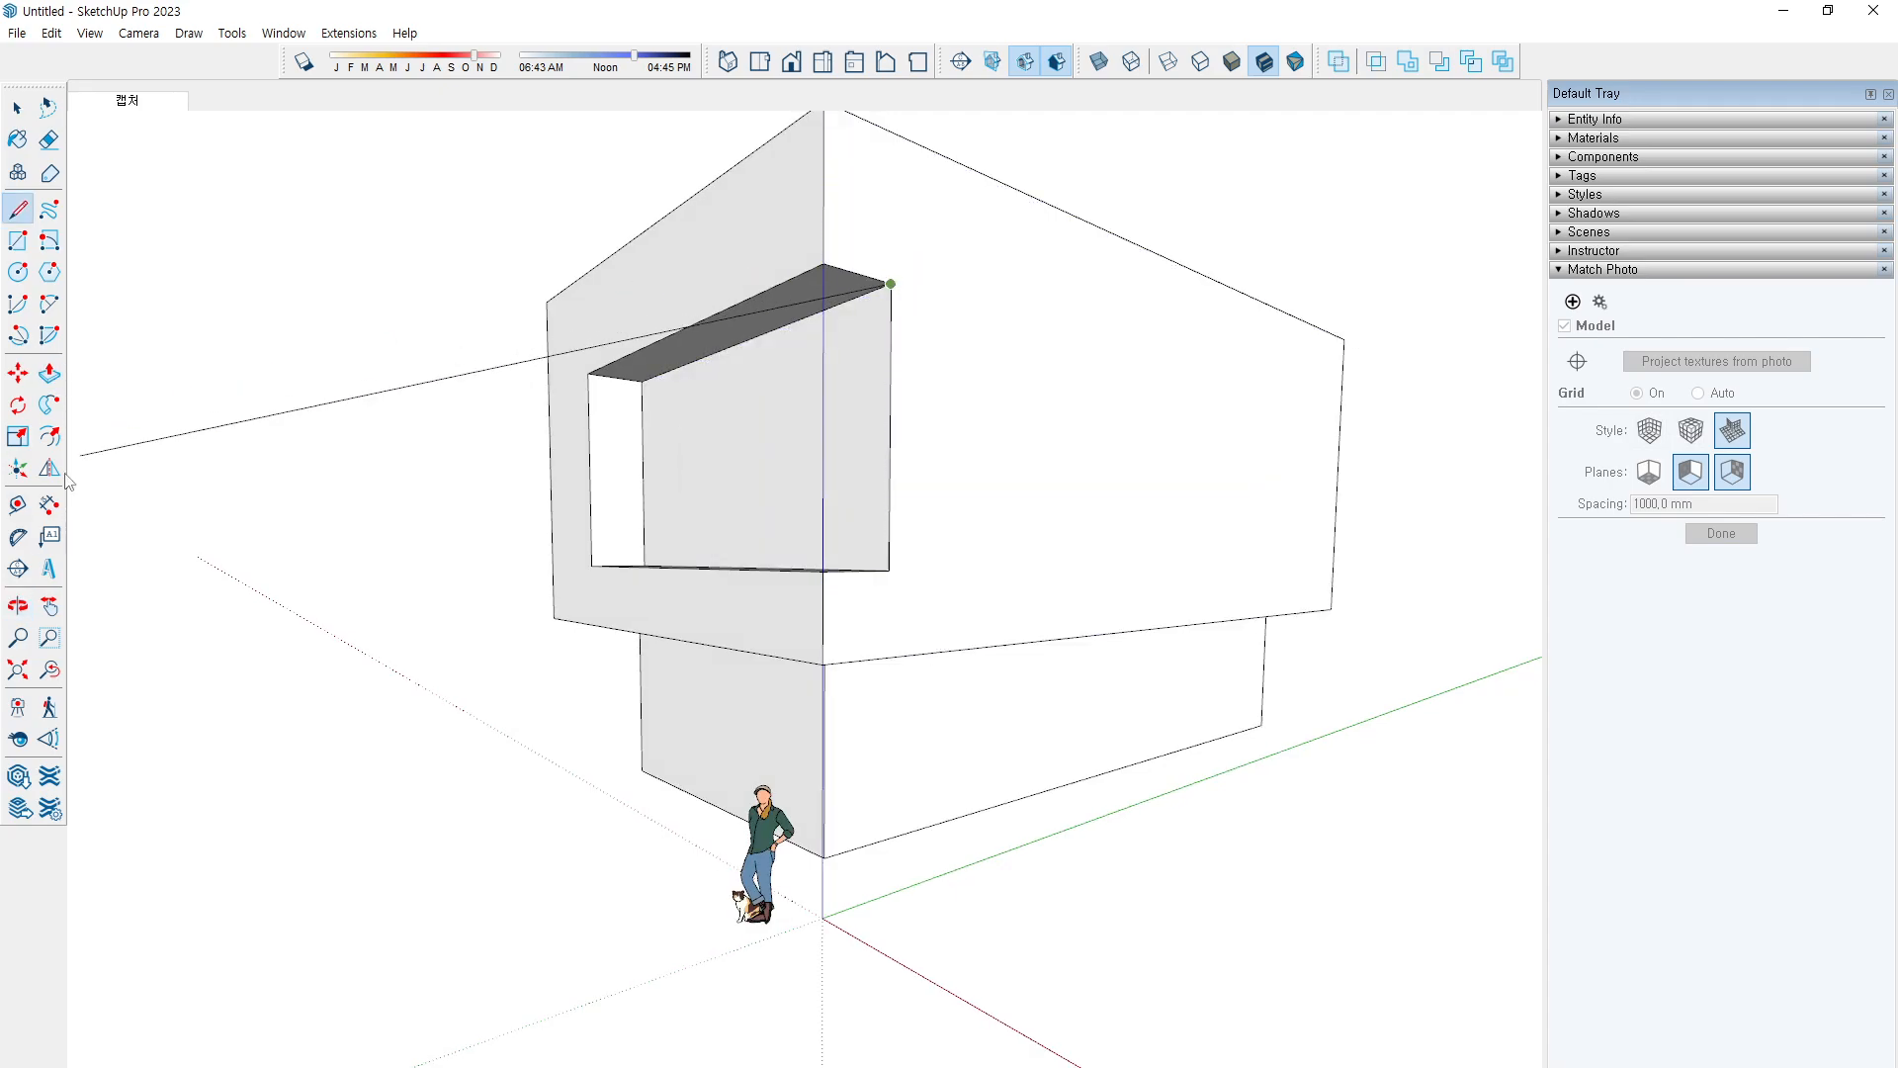
left_click(127, 103)
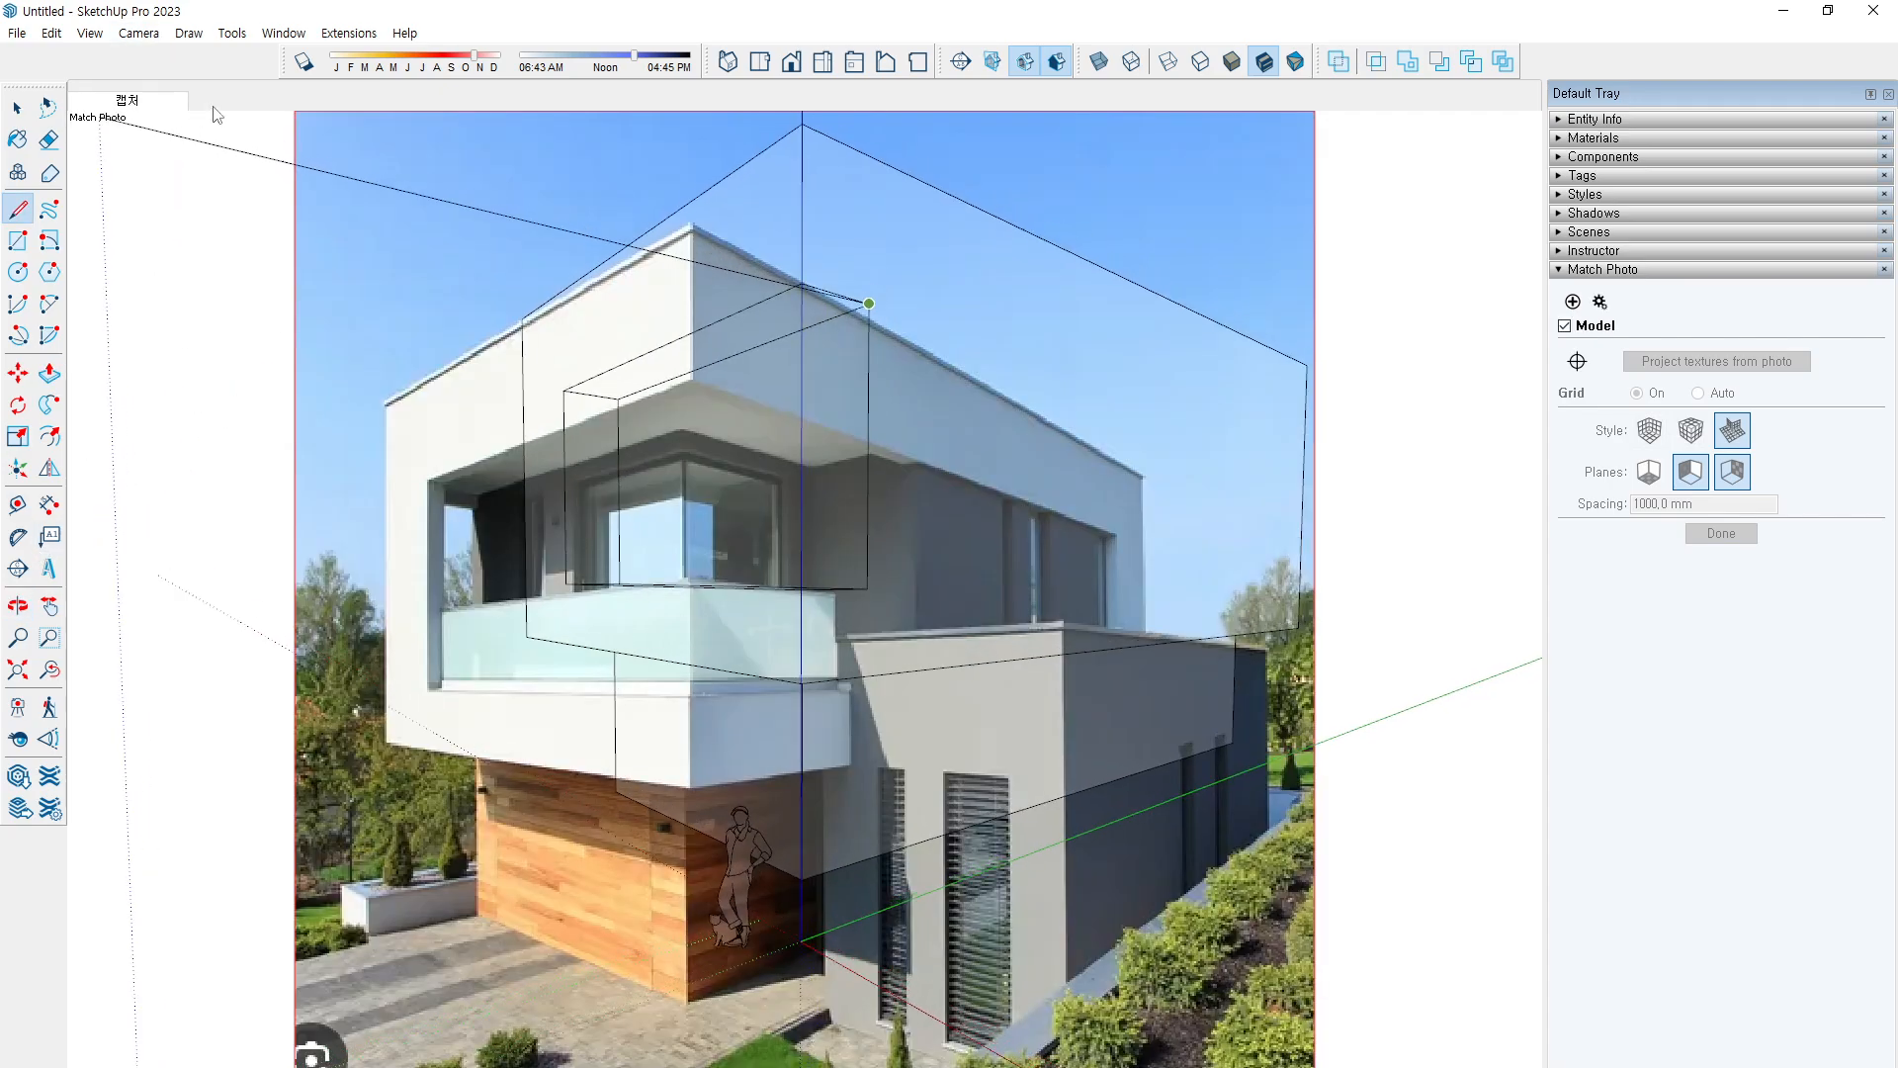
left_click(1118, 535)
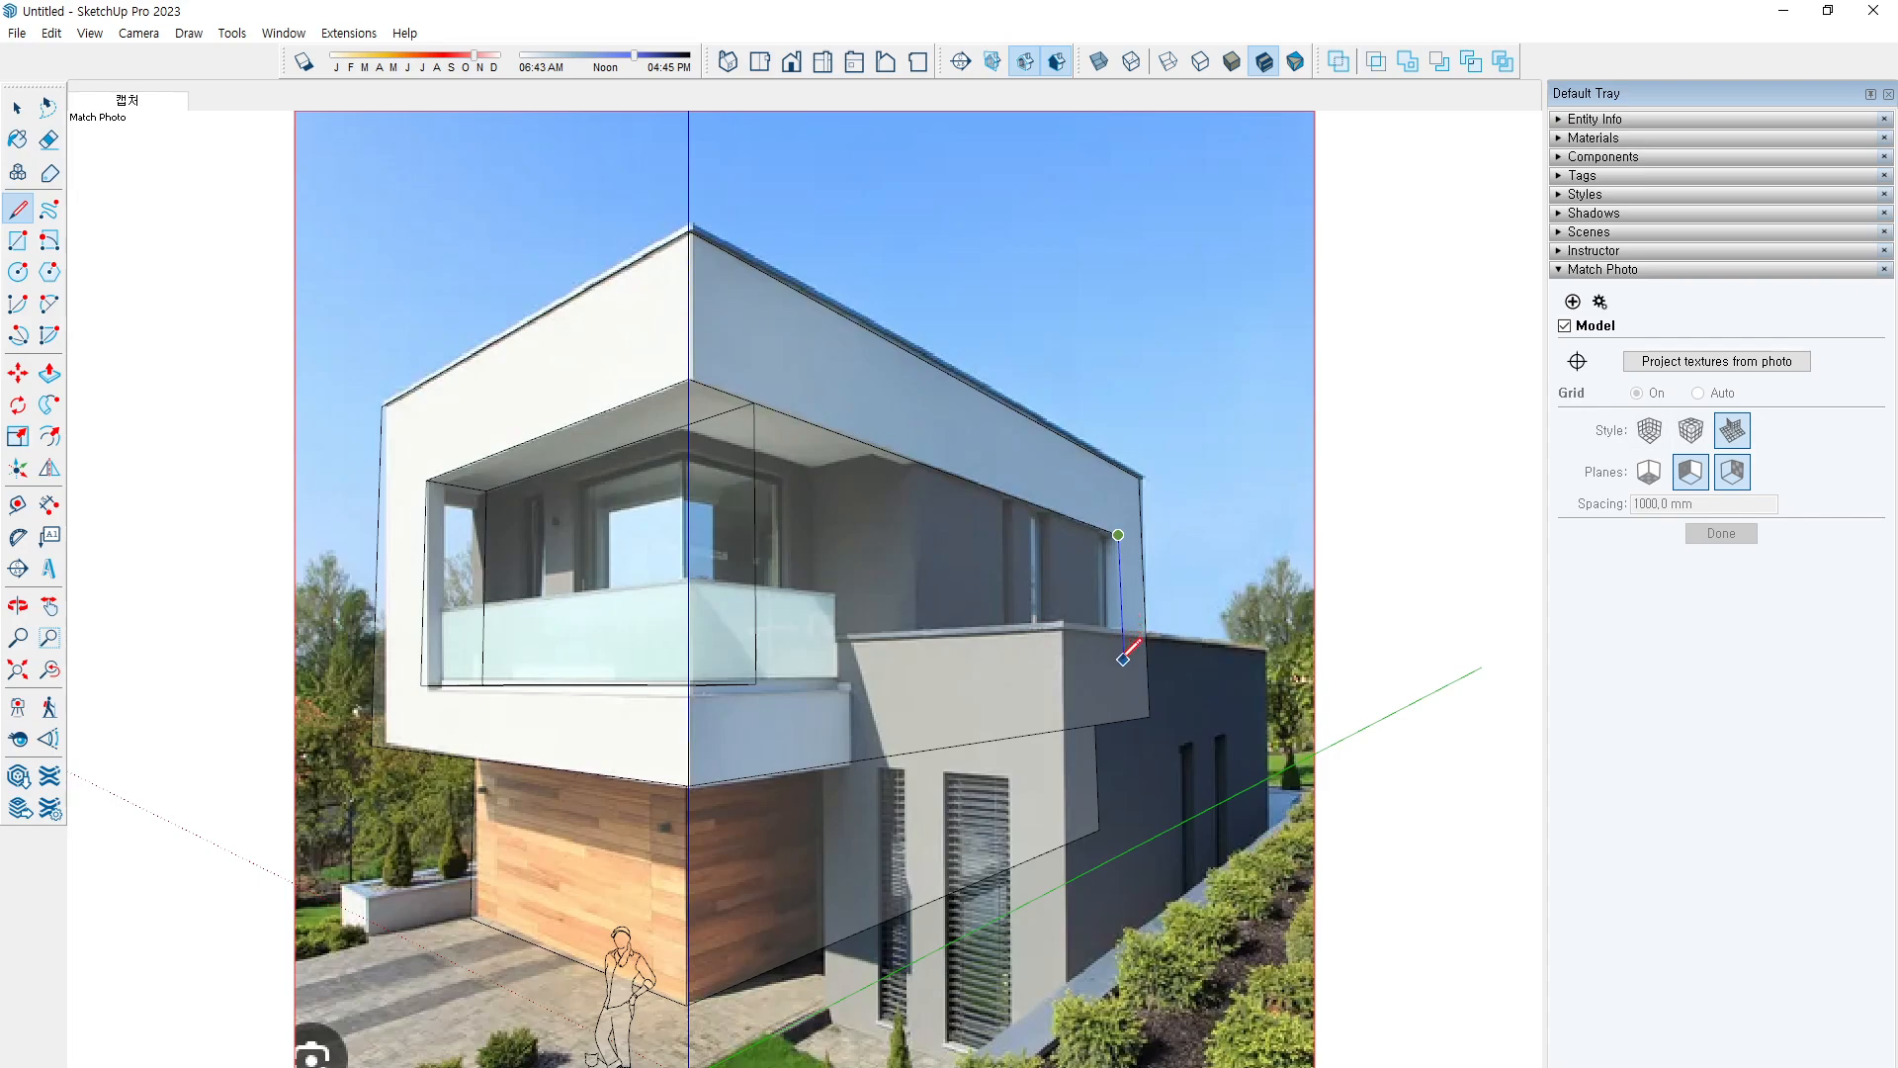
left_click(1124, 675)
left_click(755, 683)
Push the outlined right side face inward until it meets the corner of the balcony glazing in the photo
key("p")
left_click(958, 601)
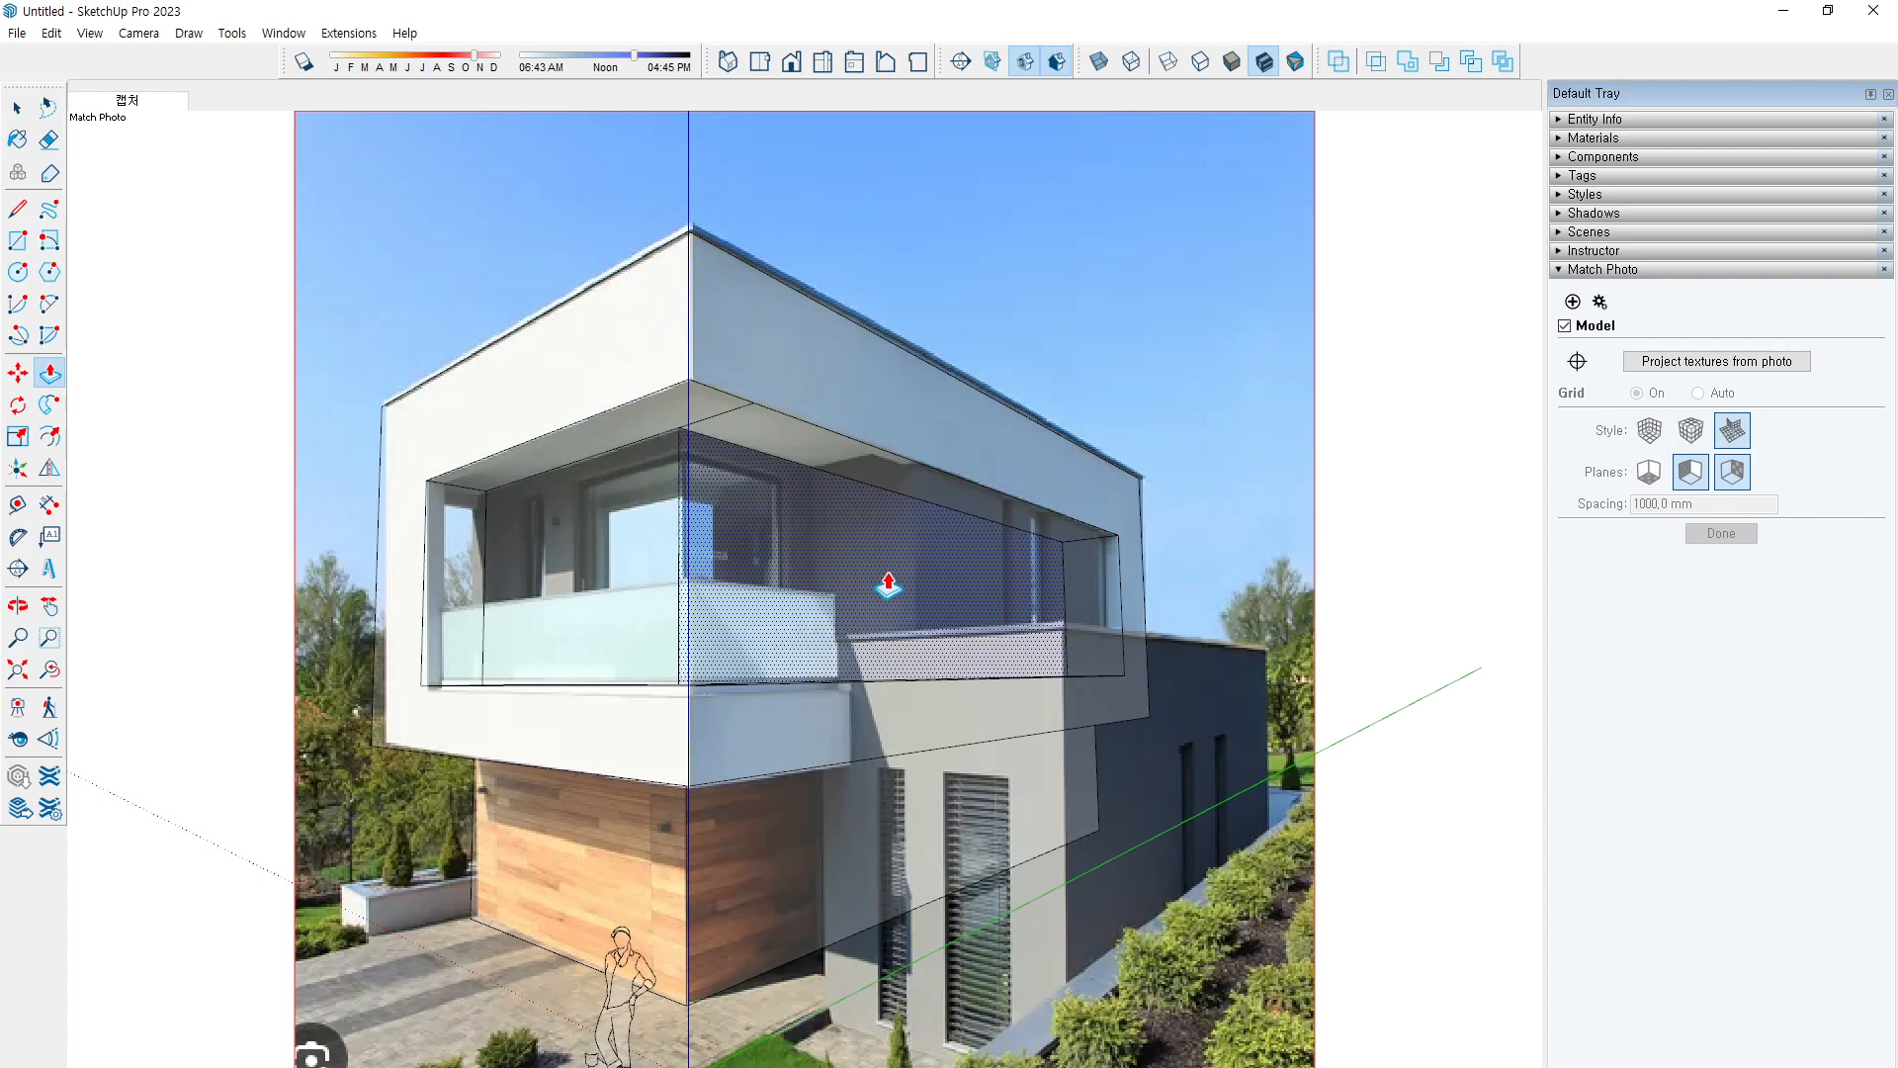
left_click(887, 585)
Split the recessed right side wall with a vertical line and pull its rear part outward to match the dark window wall
key("o")
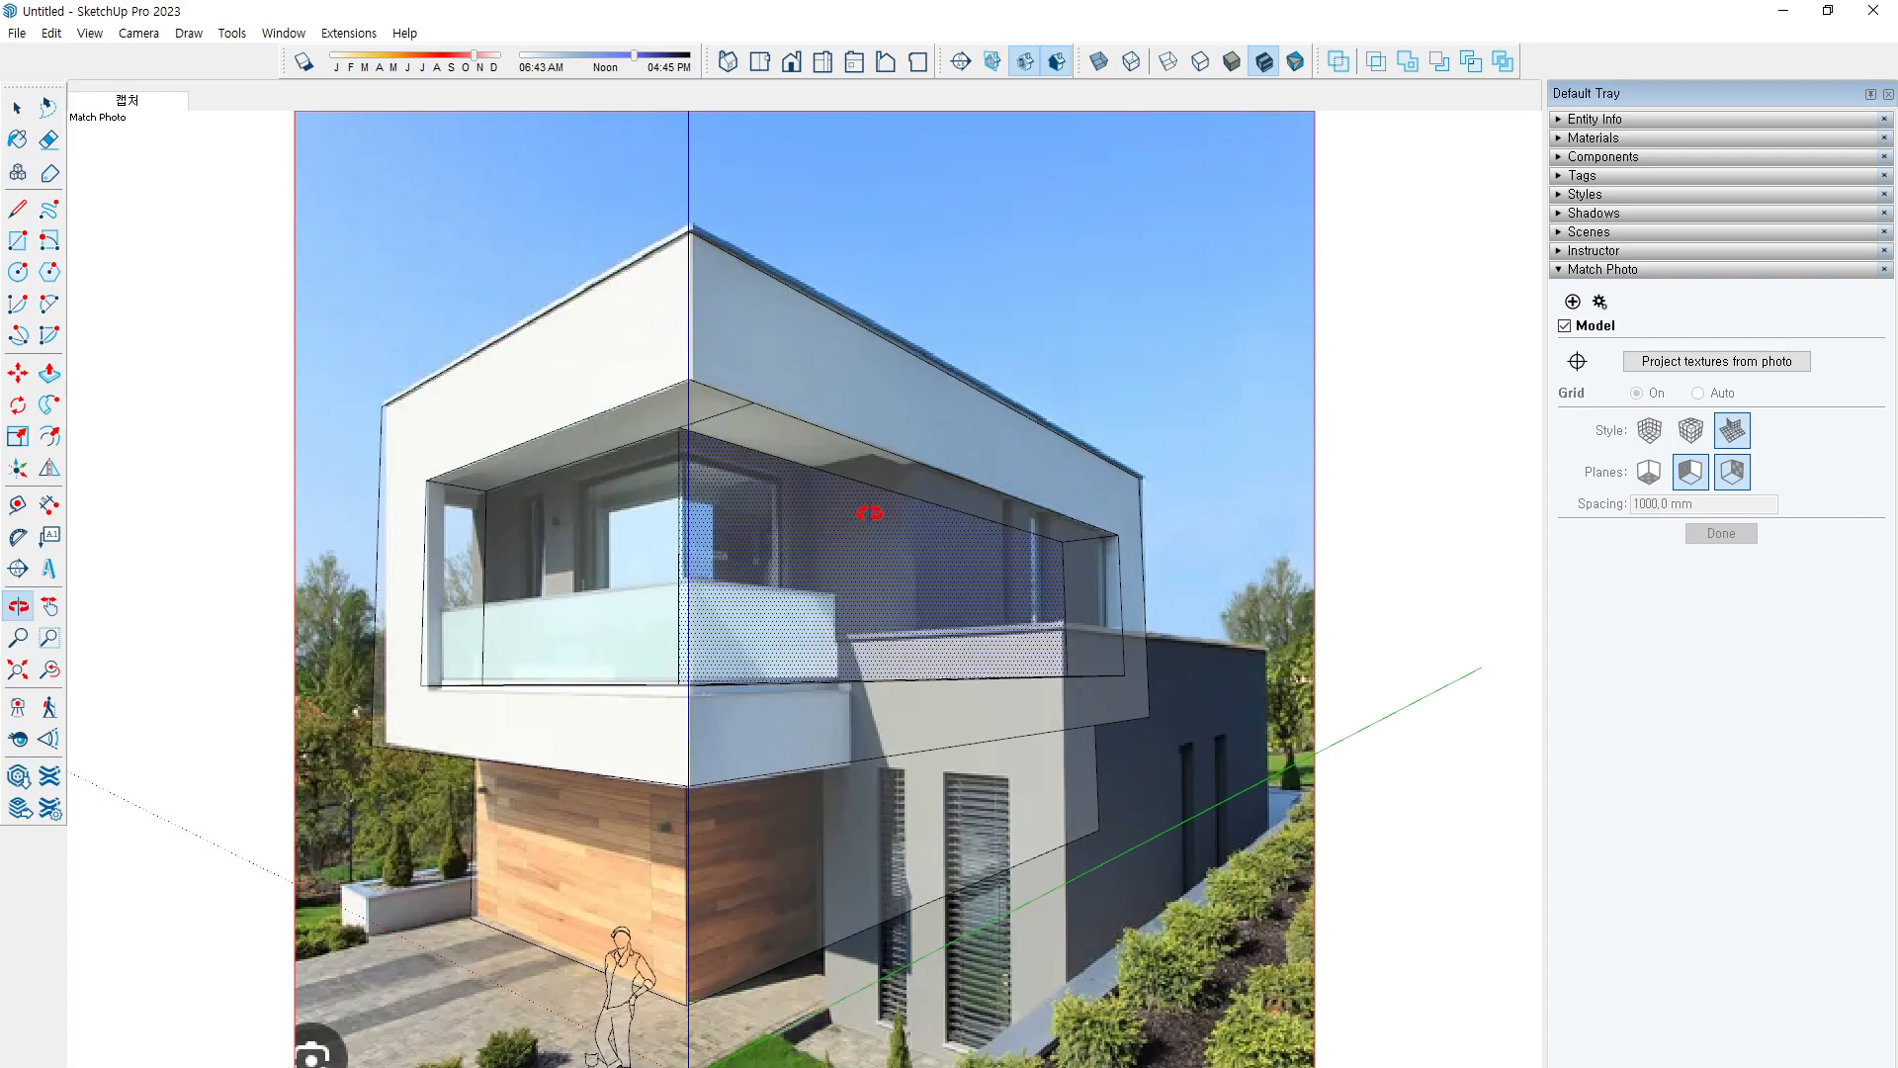
key("l")
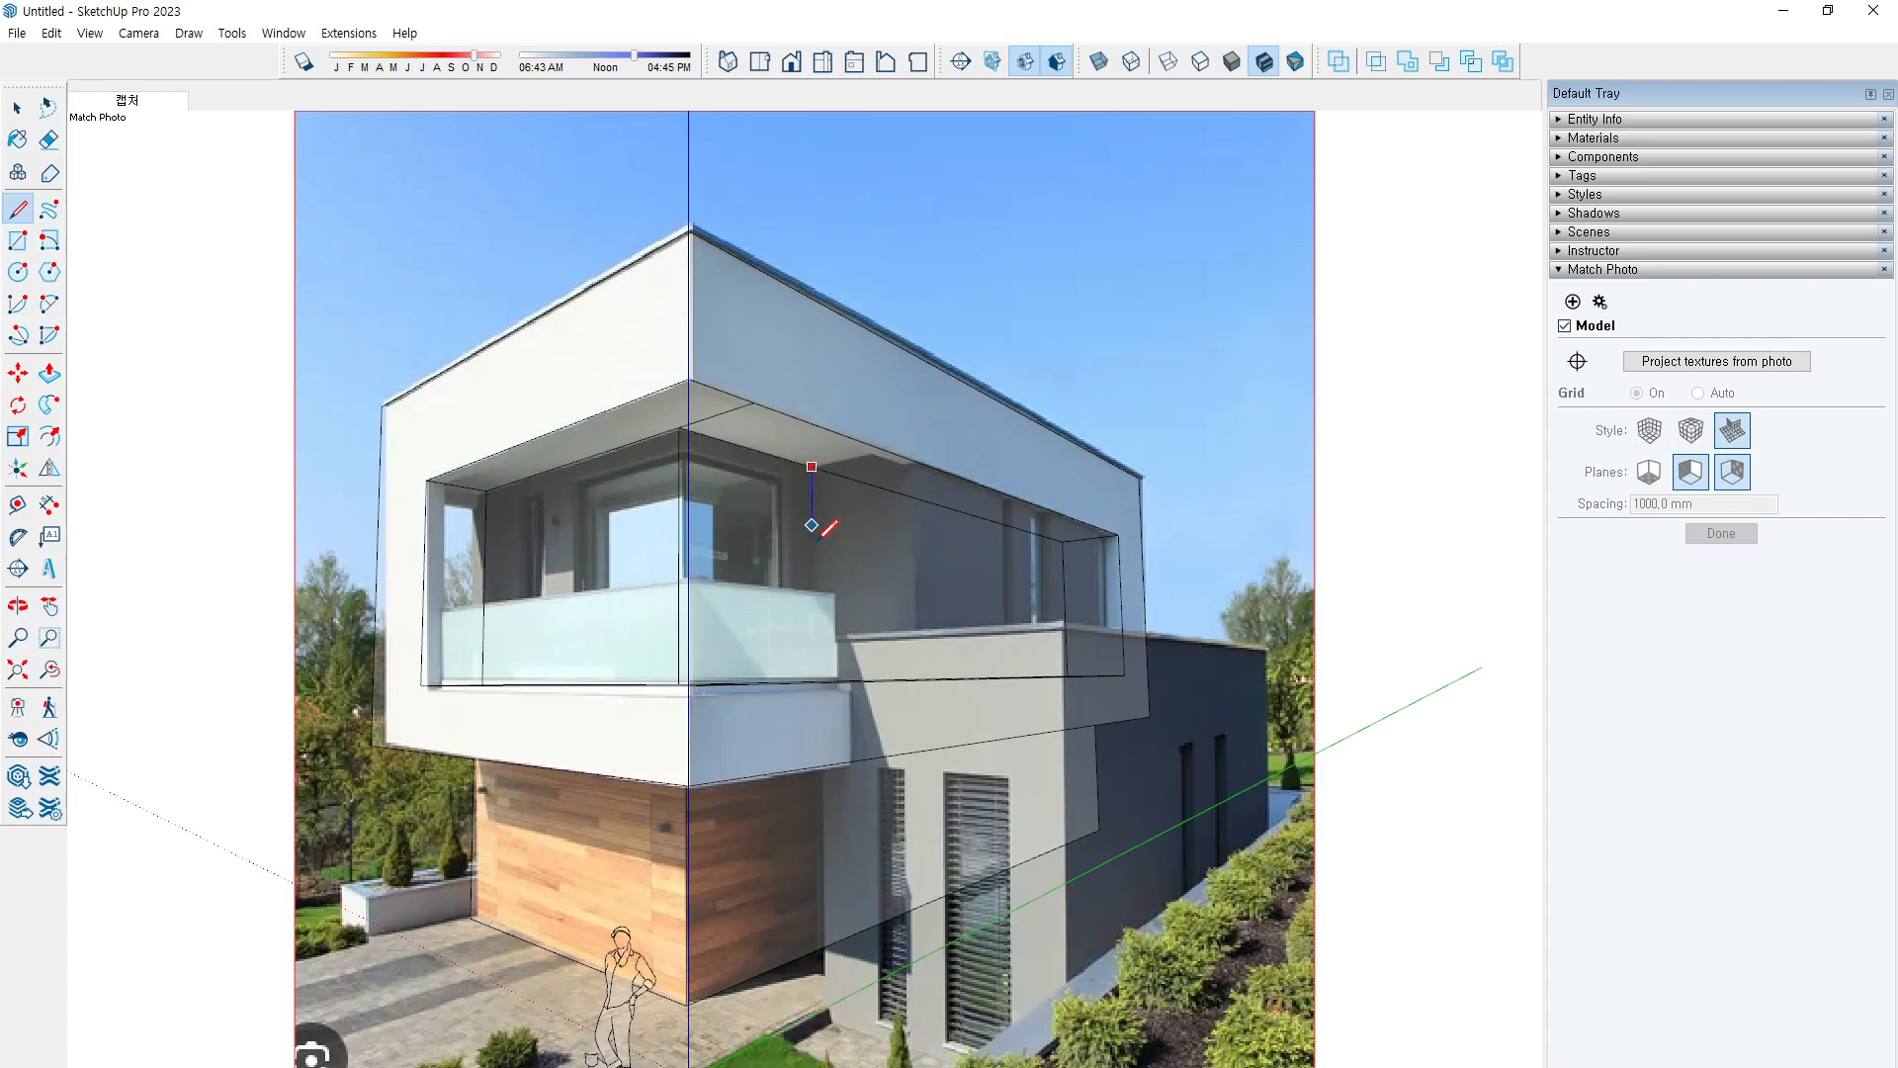
left_click(814, 695)
key("p")
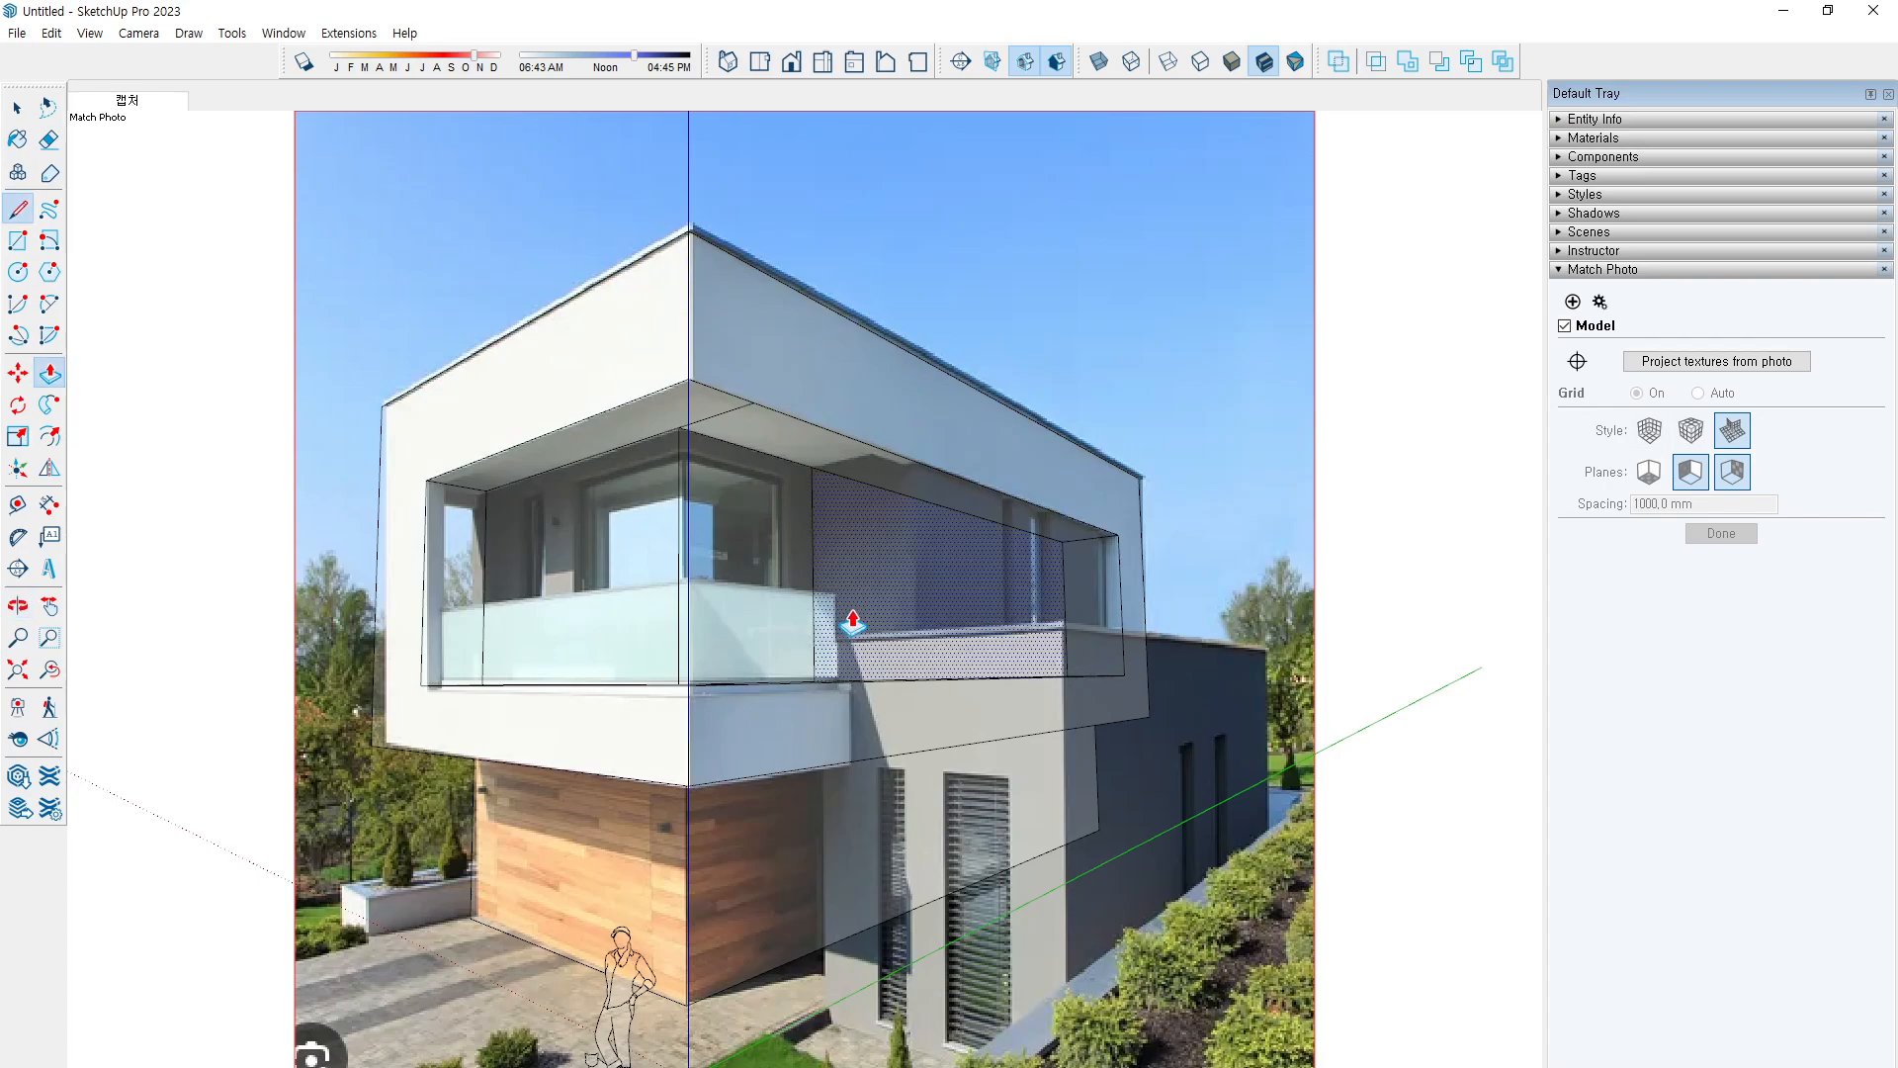
left_click(854, 529)
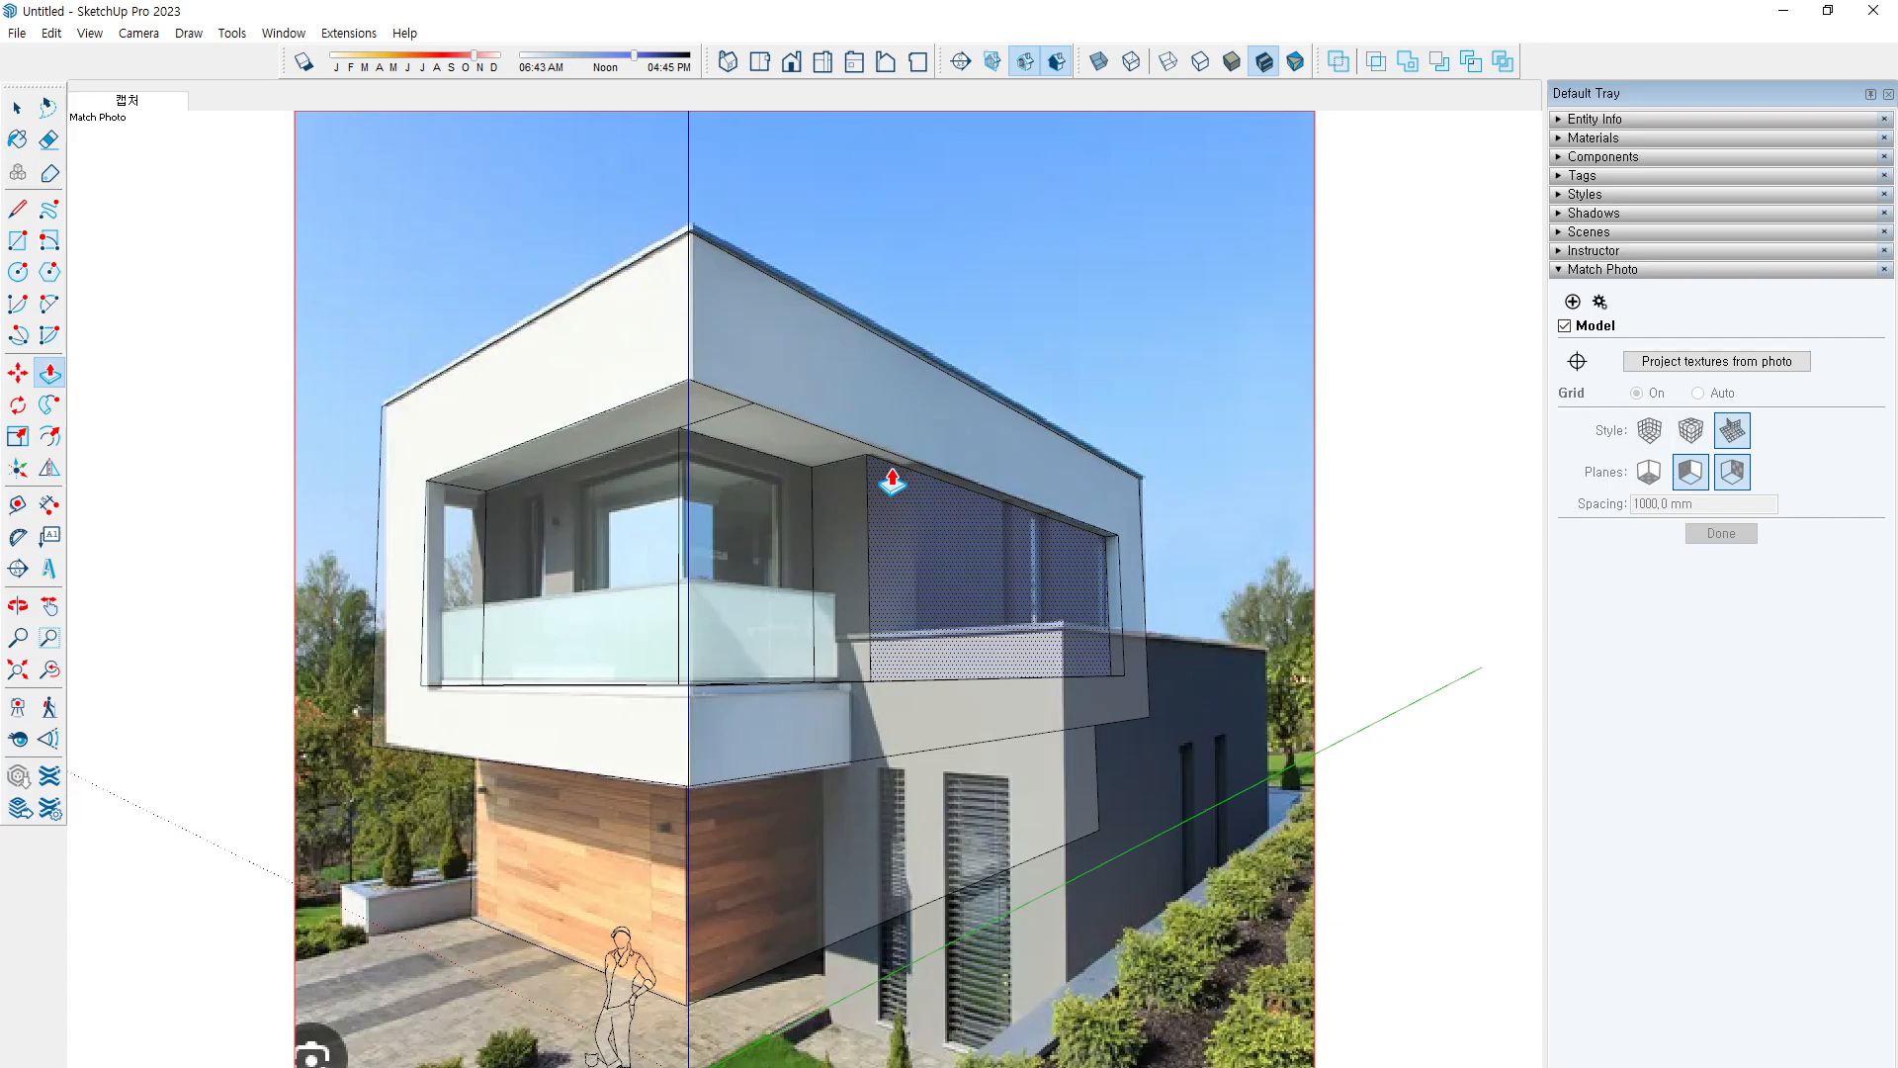
left_click(947, 576)
key("space")
mouse_move(937, 580)
middle_mouse_down()
mouse_move(1046, 665)
mouse_move(1055, 737)
mouse_move(665, 745)
mouse_move(663, 547)
mouse_move(708, 406)
mouse_move(873, 627)
mouse_move(922, 773)
mouse_move(890, 567)
mouse_move(912, 571)
middle_mouse_up()
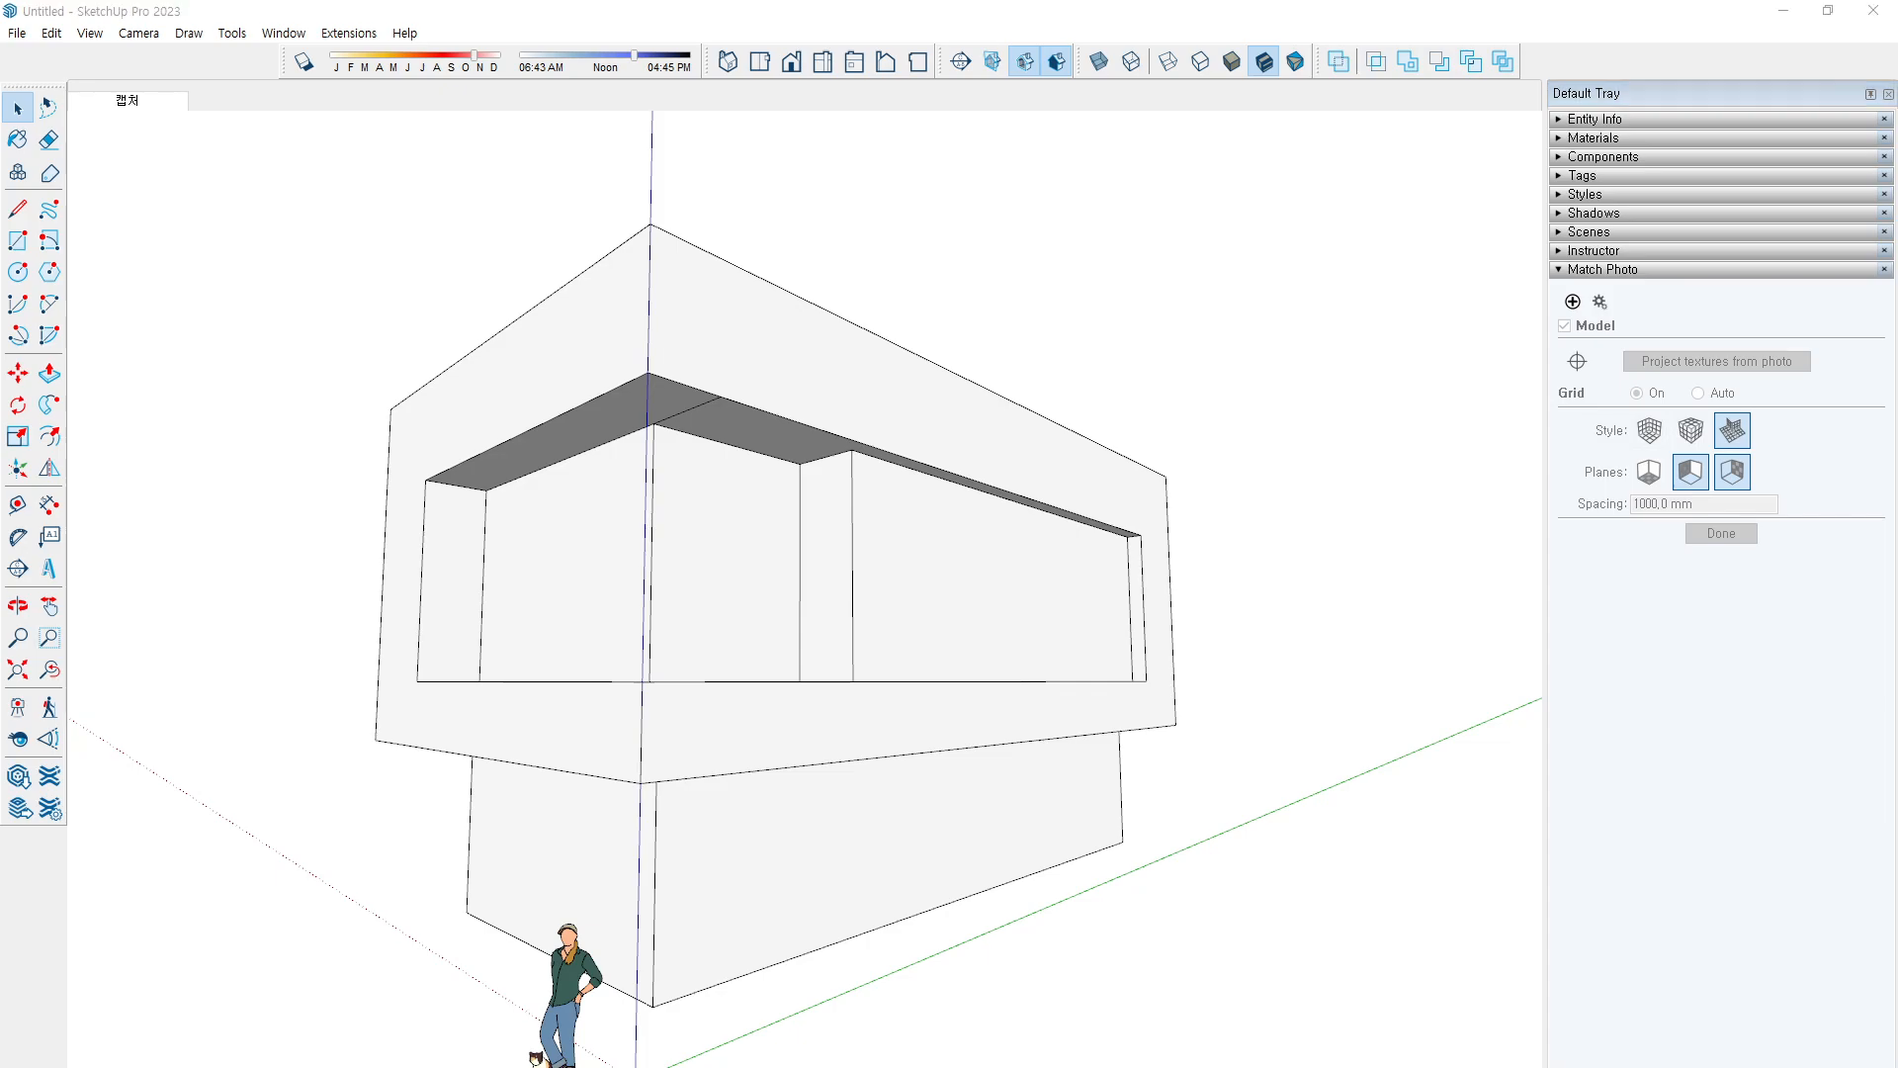
scroll(746, 637, "down", 3)
middle_click_drag(747, 638, 1005, 799)
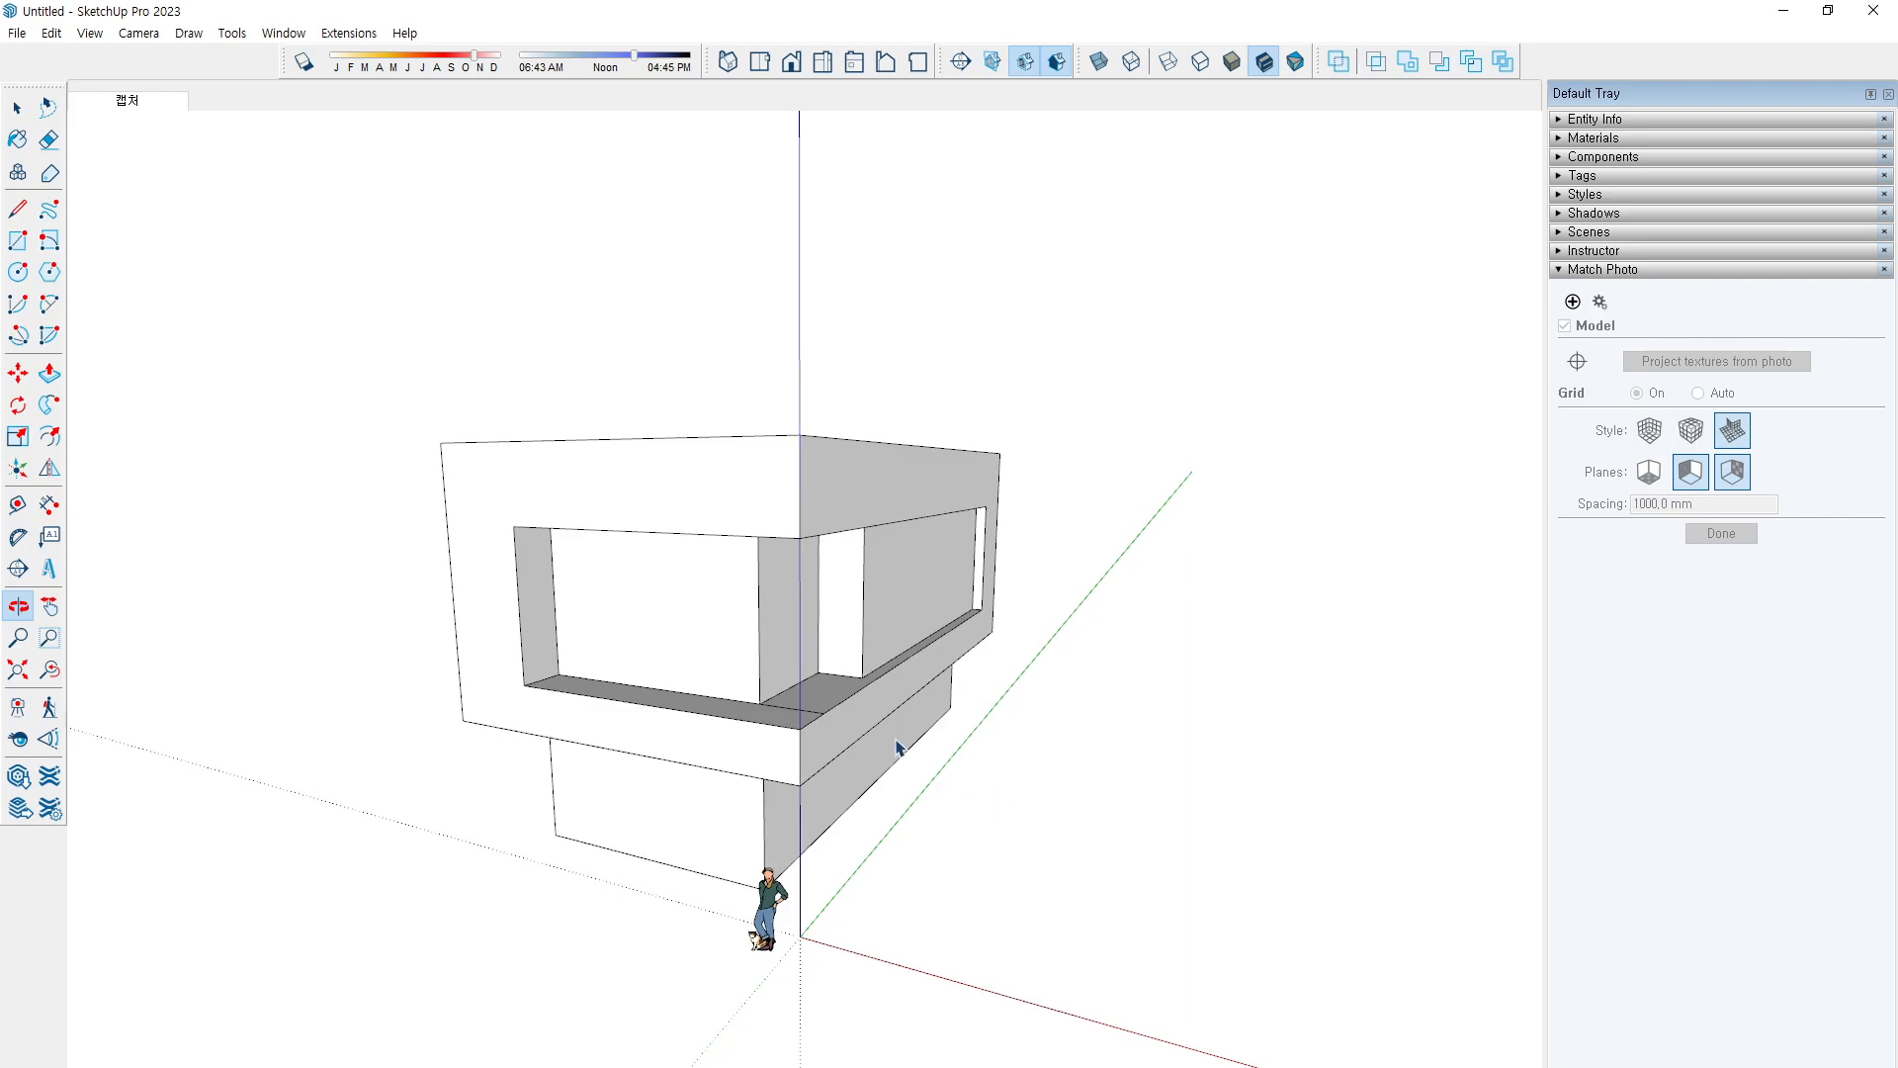